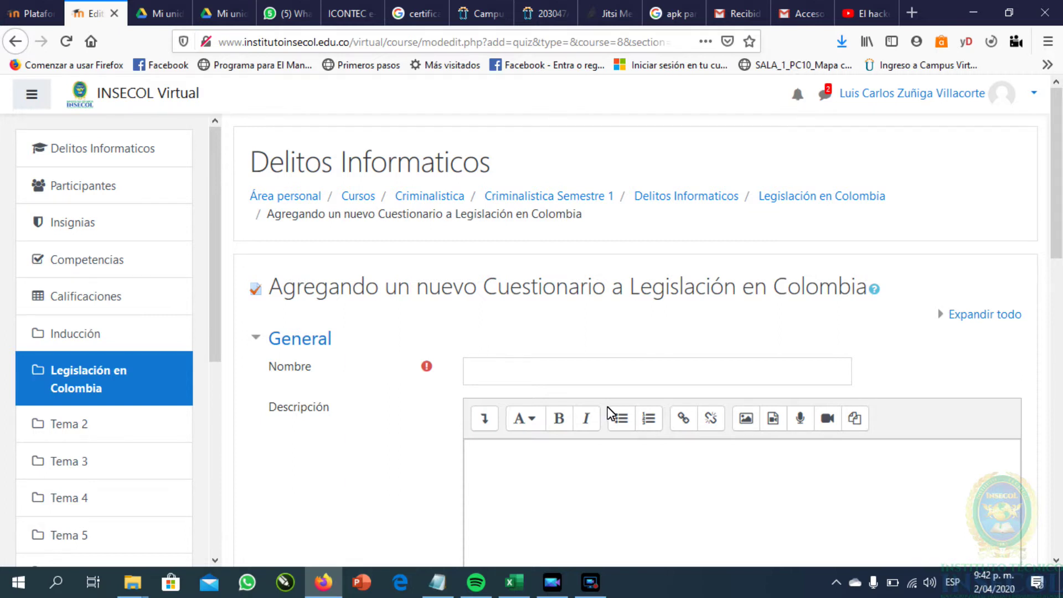
# Name the new quiz "1er parcial" and leave its description empty
pyautogui.scroll(-3, 390, 432)
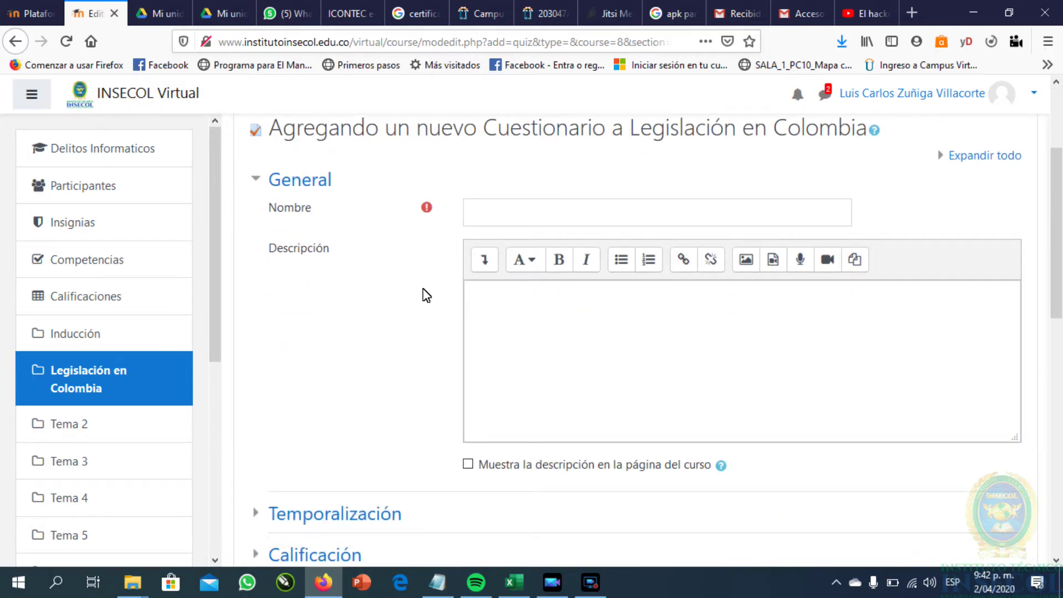
pyautogui.click(488, 220)
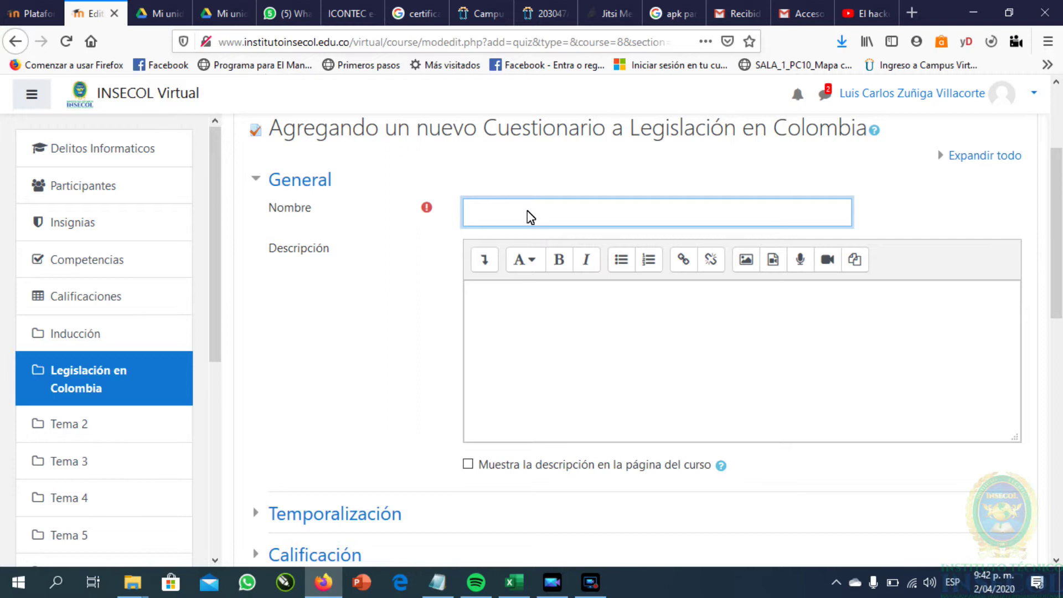
pyautogui.write('e')
pyautogui.press('BackSpace')
pyautogui.write('1er parcial')
pyautogui.click(504, 340)
# Enable the quiz's opening and closing dates under Temporalización and set the closing day to 3
pyautogui.scroll(-5, 503, 339)
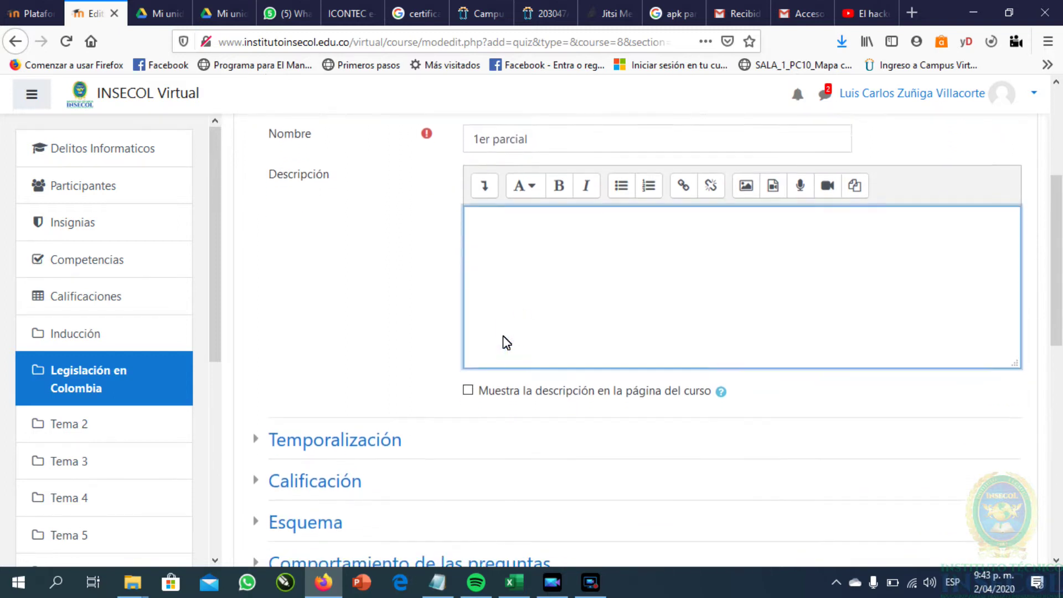
pyautogui.click(256, 196)
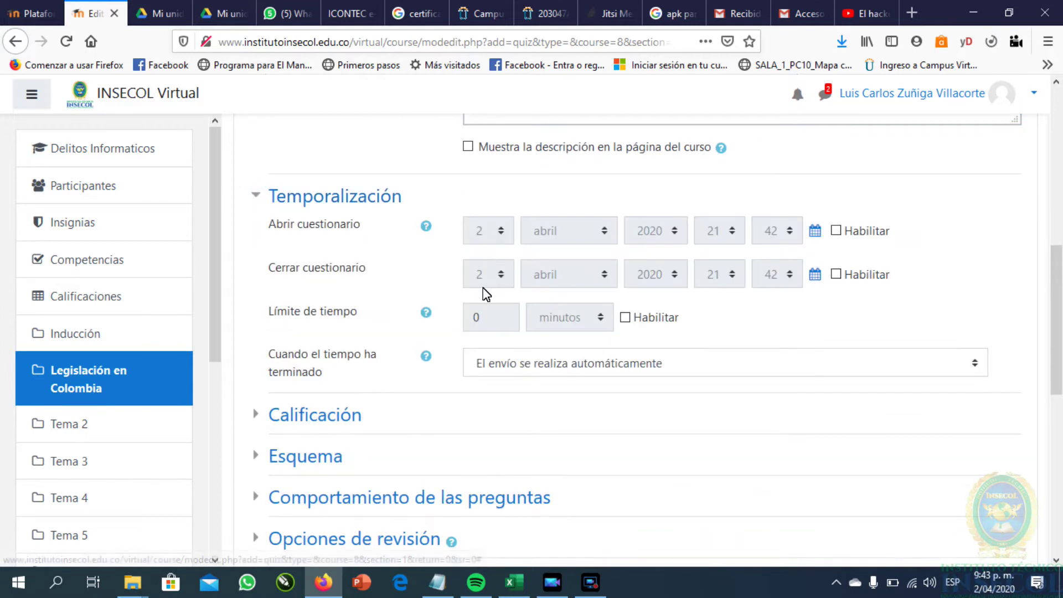
pyautogui.click(836, 231)
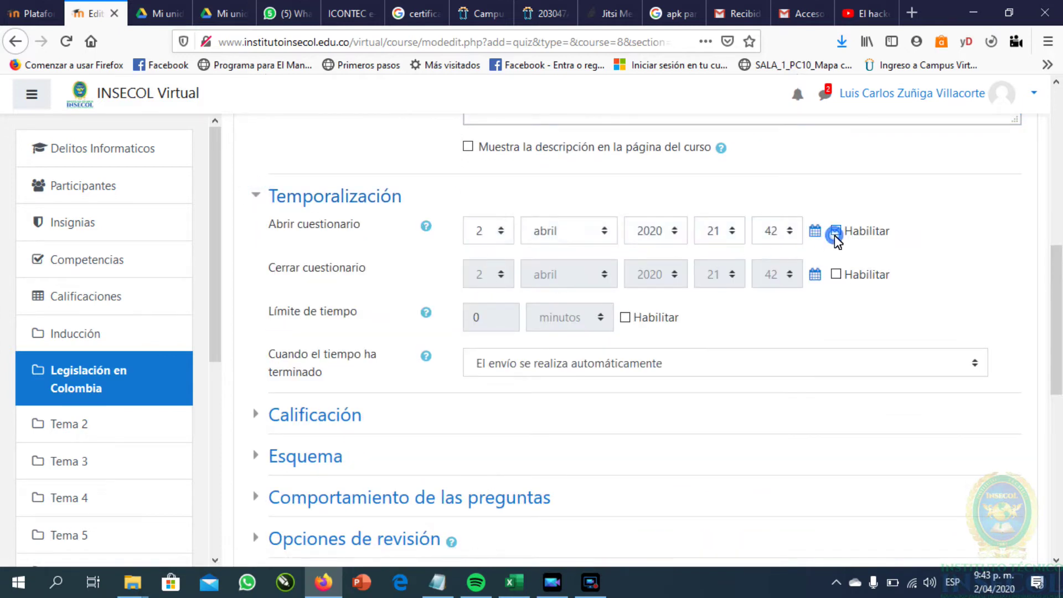
pyautogui.click(837, 275)
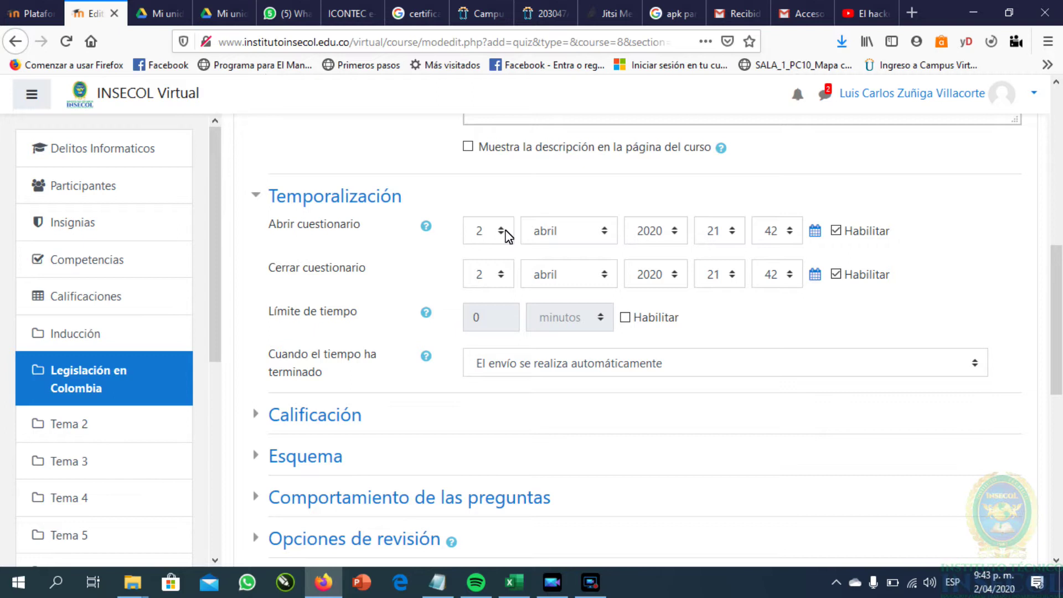
pyautogui.click(499, 275)
pyautogui.click(477, 345)
# Enable a time limit of 10 minutes and keep "El envío se realiza automáticamente" for when time runs out
pyautogui.click(626, 318)
pyautogui.click(504, 326)
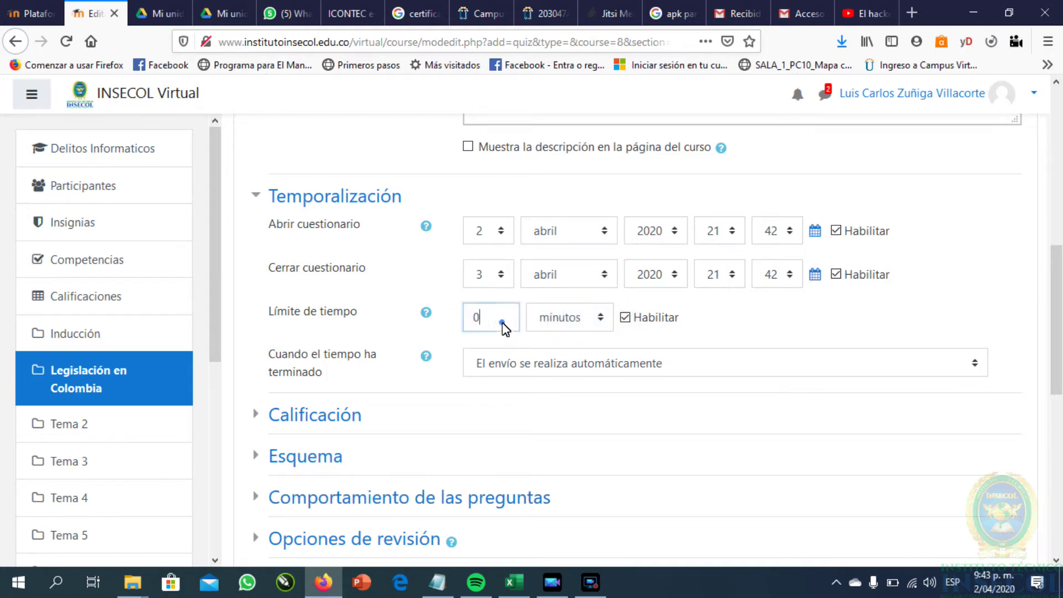
pyautogui.doubleClick(501, 324)
pyautogui.write('10')
pyautogui.scroll(-2, 710, 341)
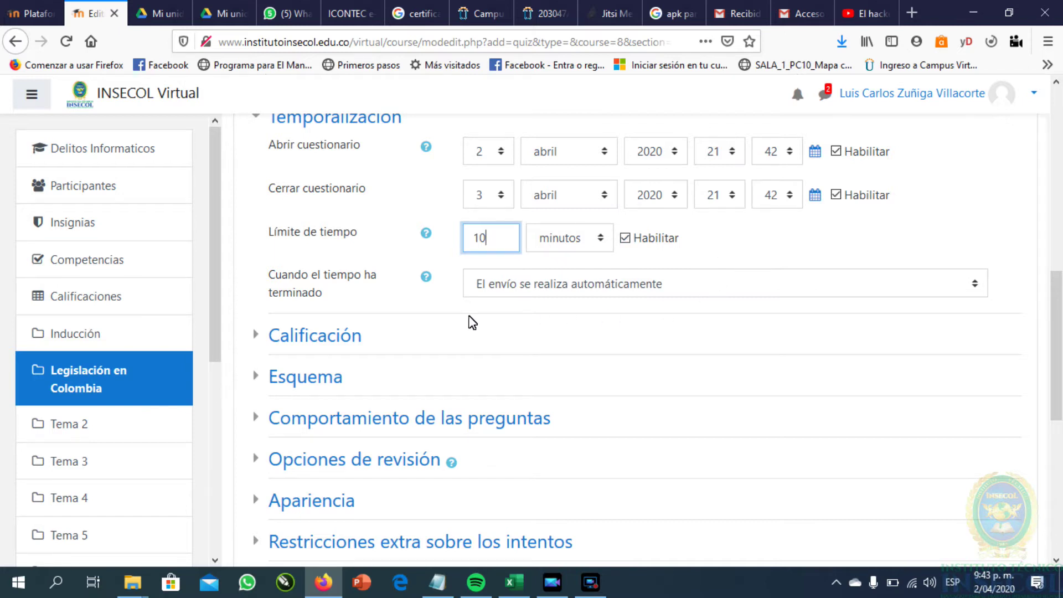
pyautogui.click(657, 287)
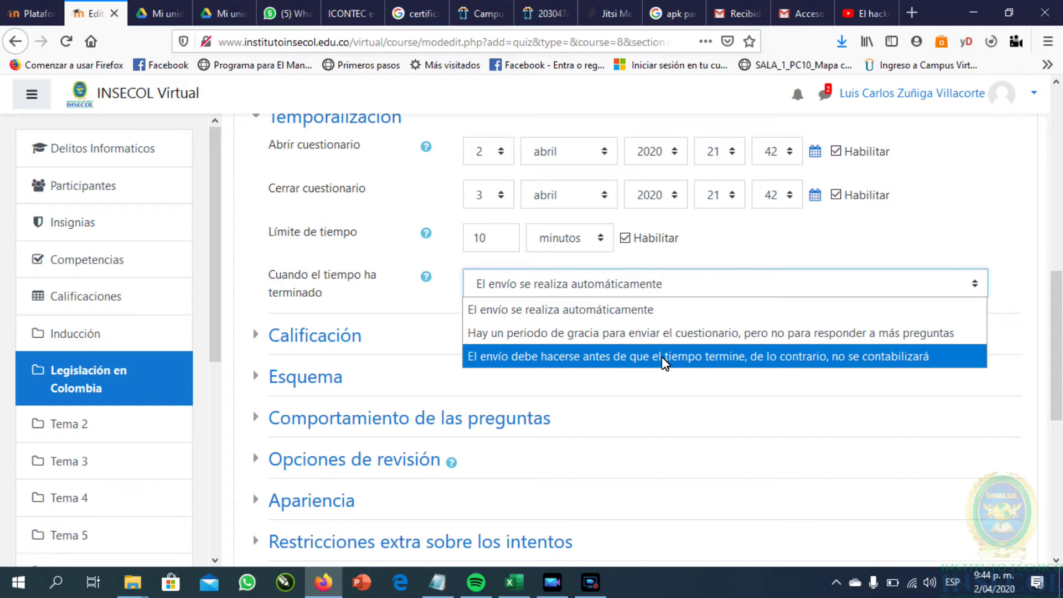
pyautogui.click(658, 310)
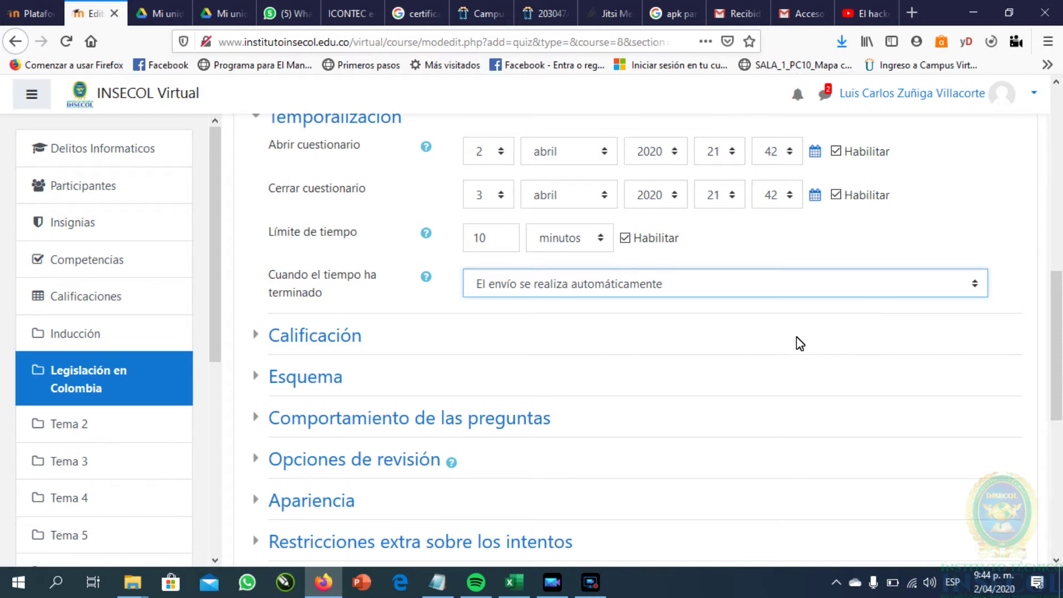
# Set the quiz's grade to pass to 3.5 under Calificación
pyautogui.scroll(-2, 693, 349)
pyautogui.click(256, 258)
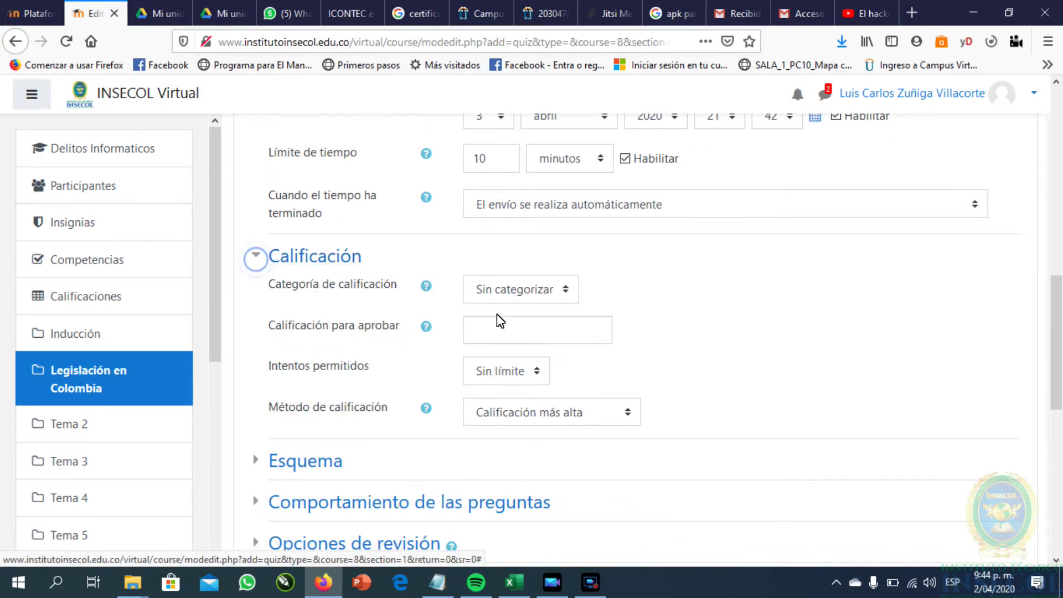
pyautogui.click(564, 289)
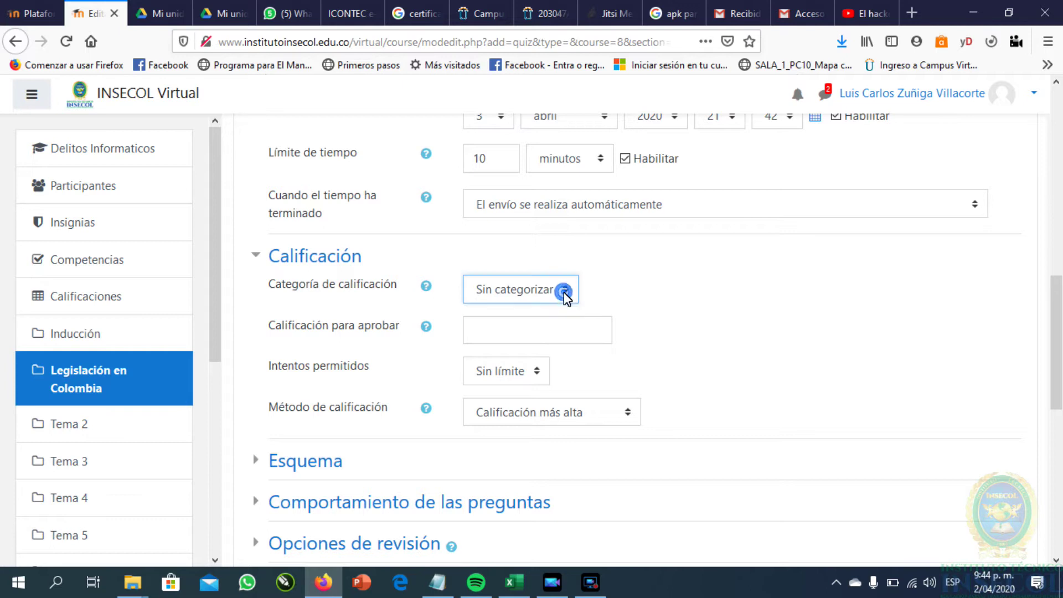
pyautogui.click(543, 329)
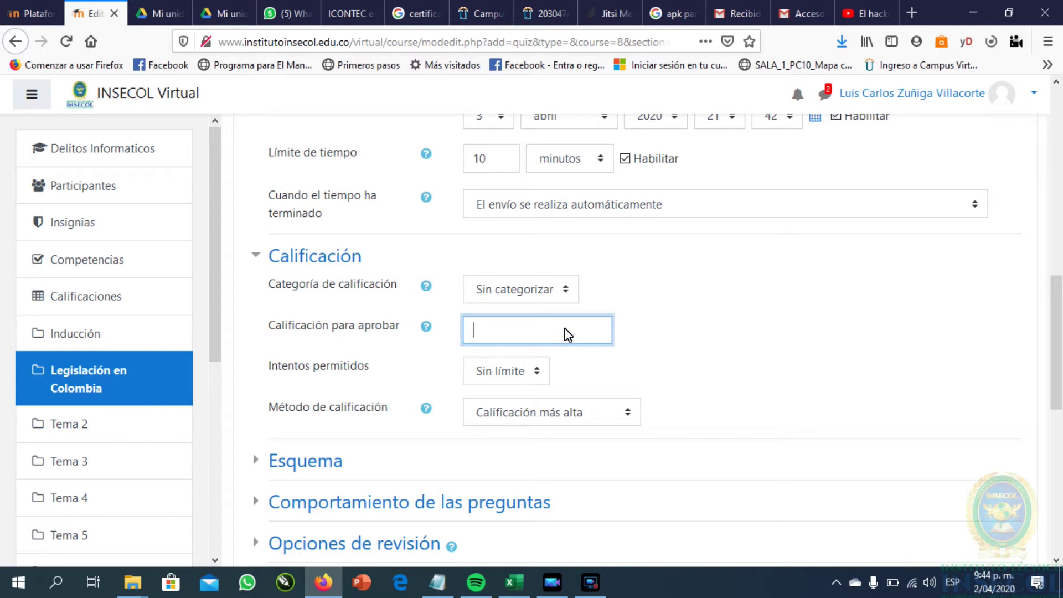
pyautogui.write('3')
pyautogui.press('Return')
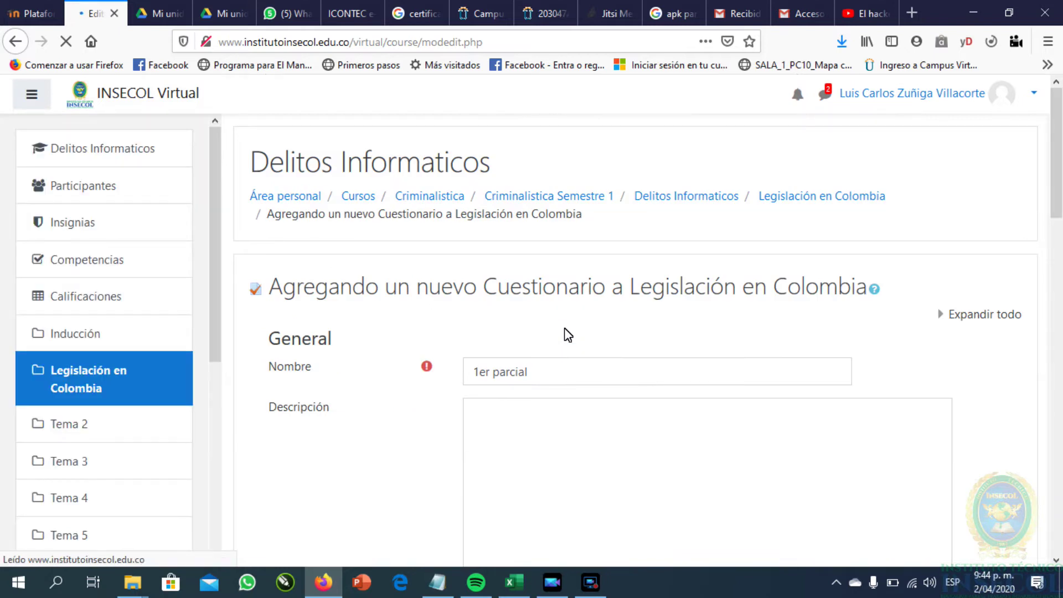
pyautogui.scroll(-10, 565, 332)
pyautogui.scroll(-5, 576, 365)
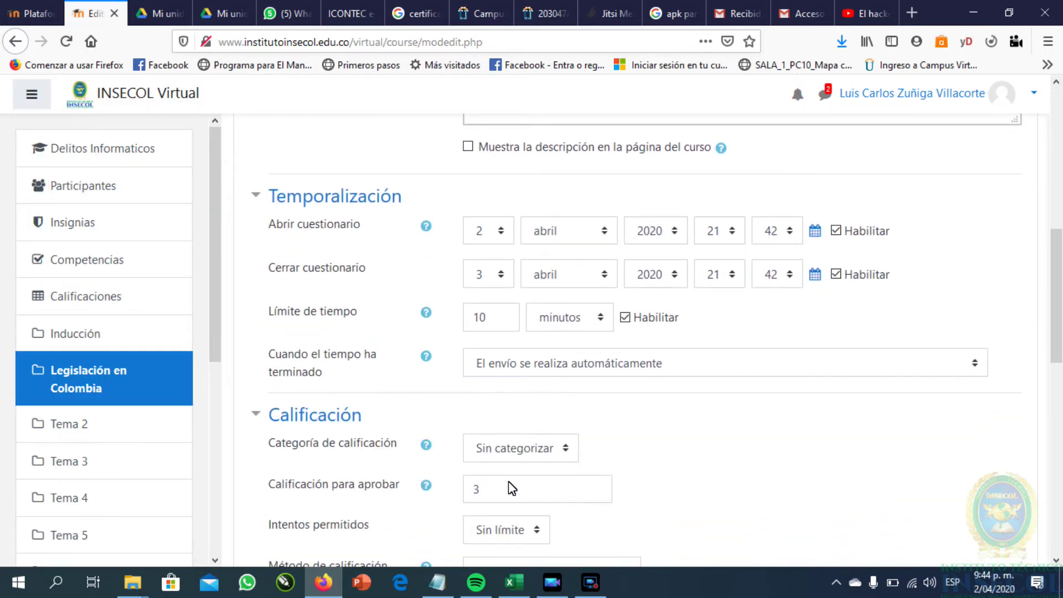
pyautogui.click(531, 253)
pyautogui.write('.5')
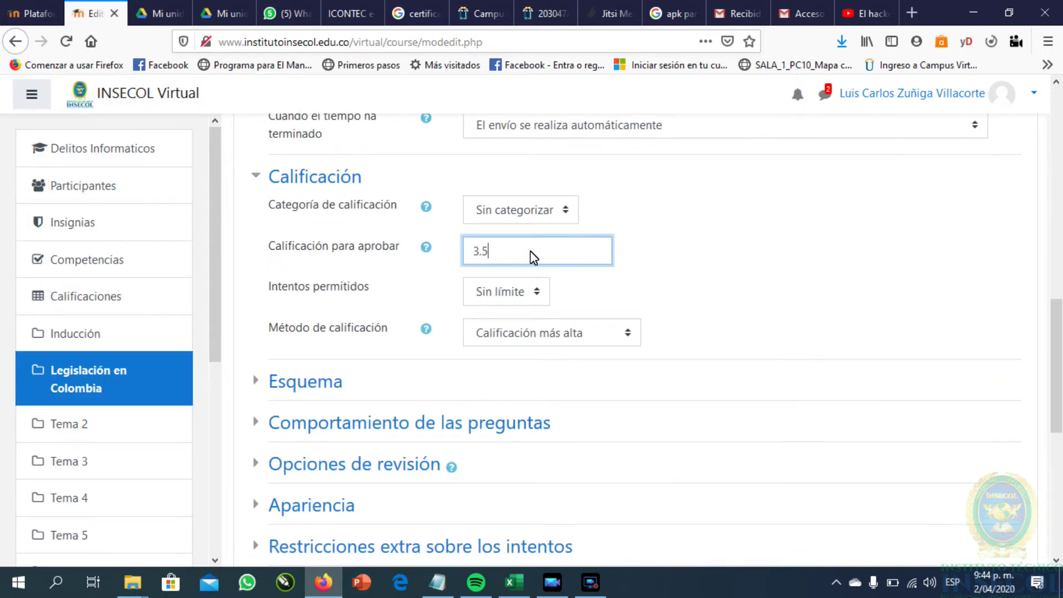
# Set the number of attempts allowed for the quiz to 2
pyautogui.click(531, 295)
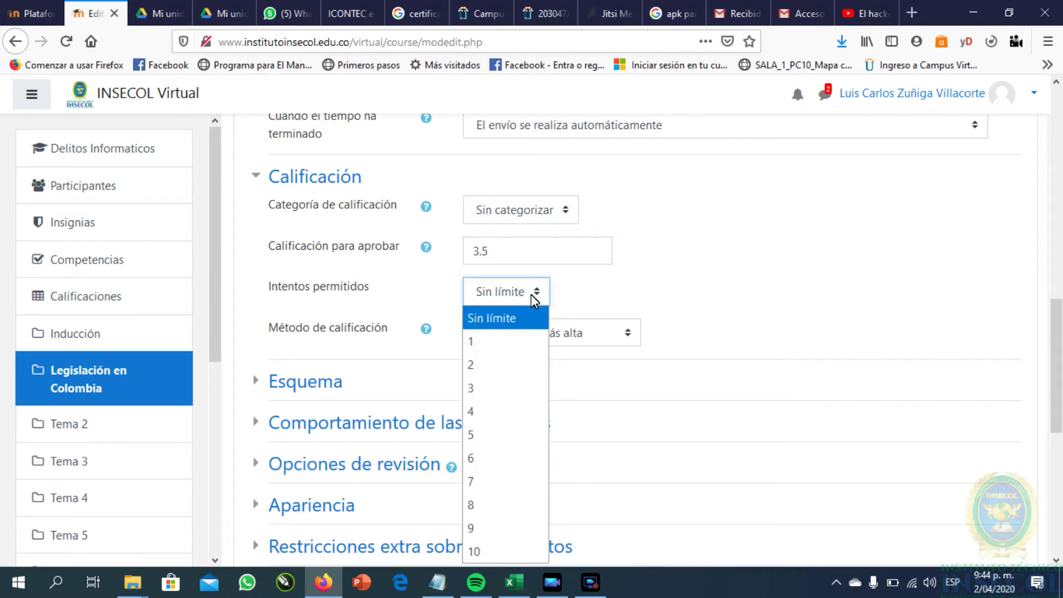
pyautogui.click(507, 351)
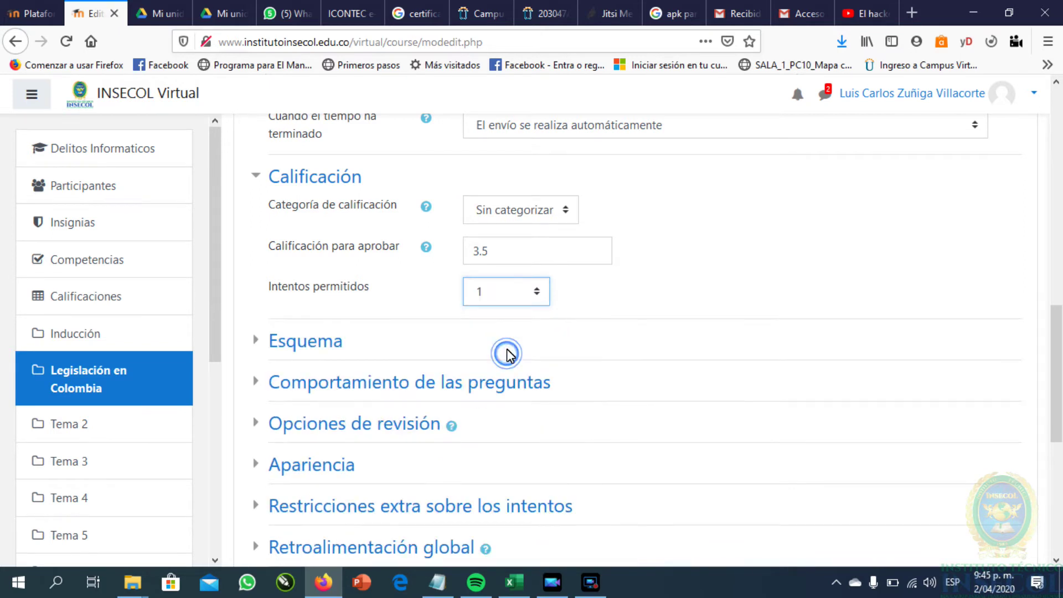
pyautogui.click(535, 292)
pyautogui.click(534, 292)
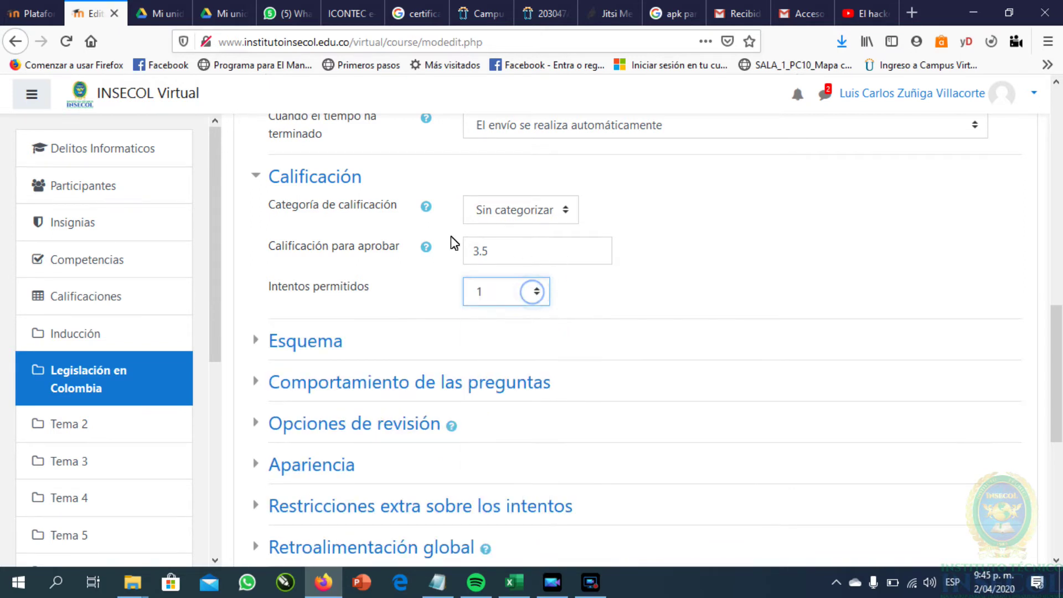
pyautogui.click(523, 299)
pyautogui.click(511, 318)
pyautogui.click(534, 292)
pyautogui.click(511, 337)
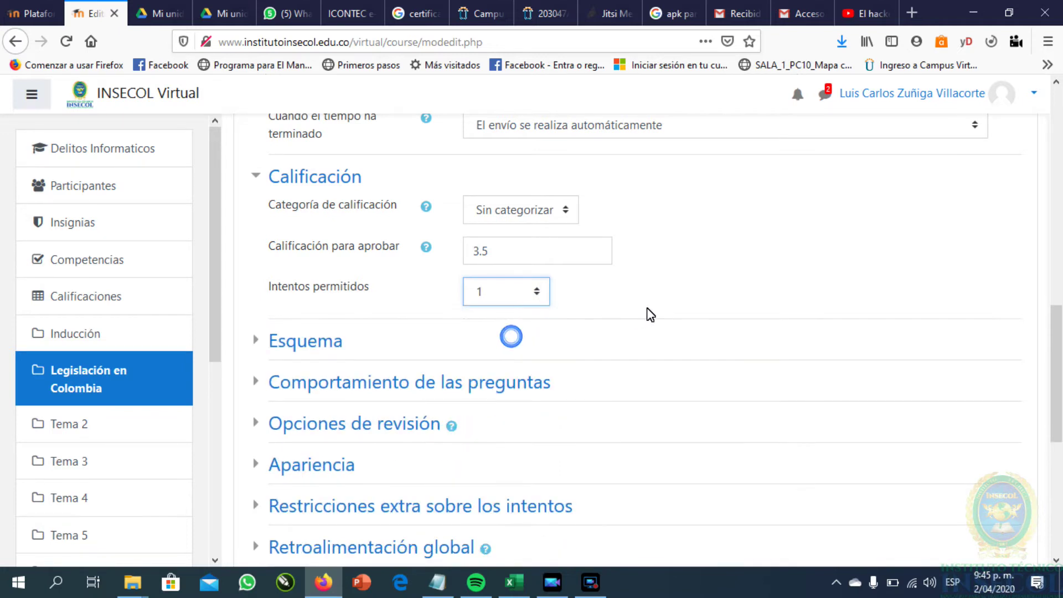
pyautogui.click(515, 291)
pyautogui.click(503, 362)
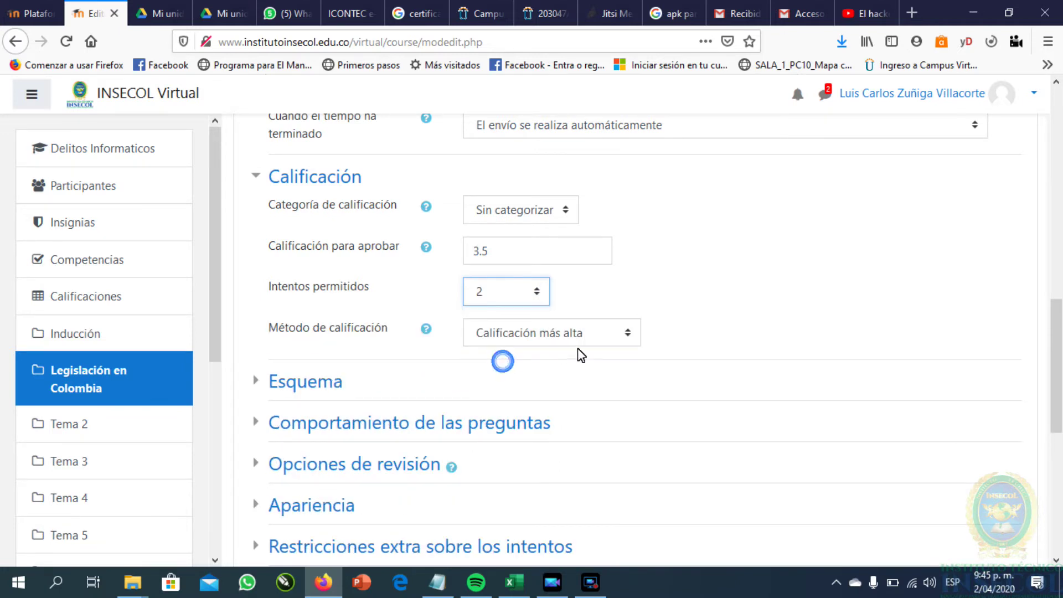
# Try the grading method Promedio de calificaciones and return it to Calificación más alta
pyautogui.click(615, 337)
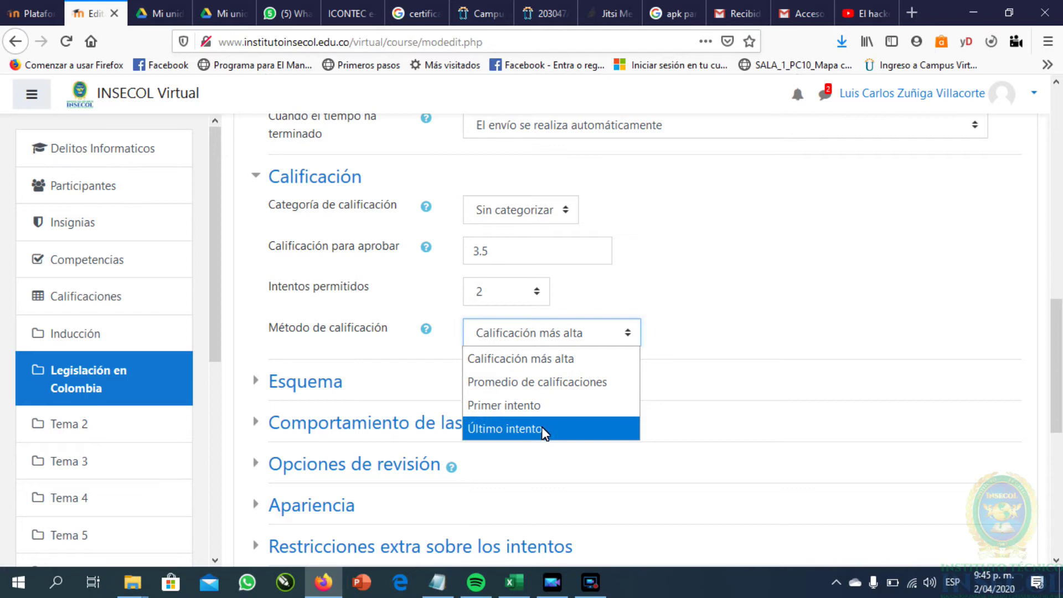
pyautogui.click(583, 367)
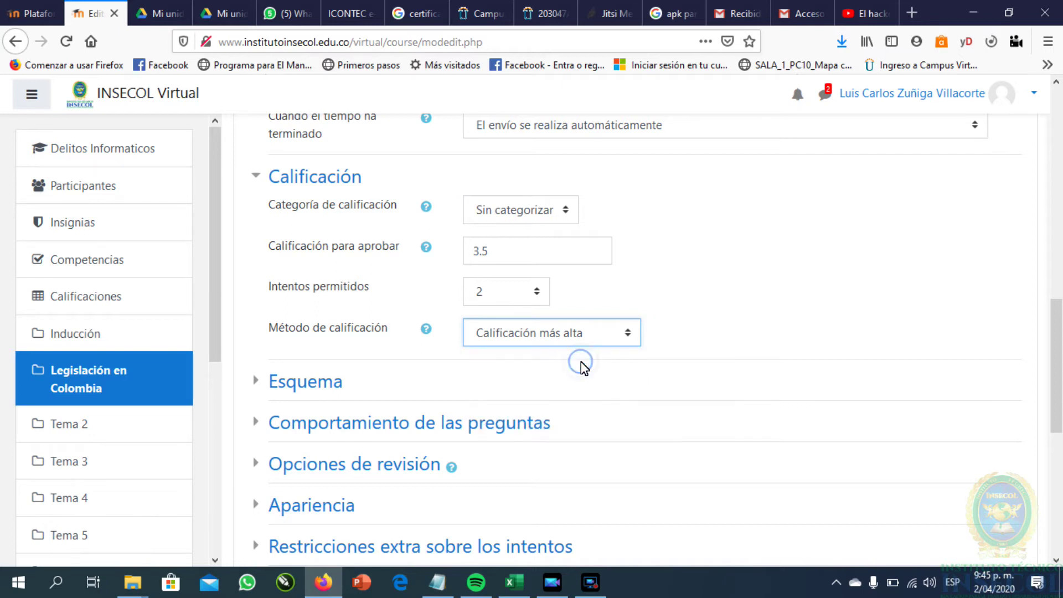
pyautogui.click(598, 330)
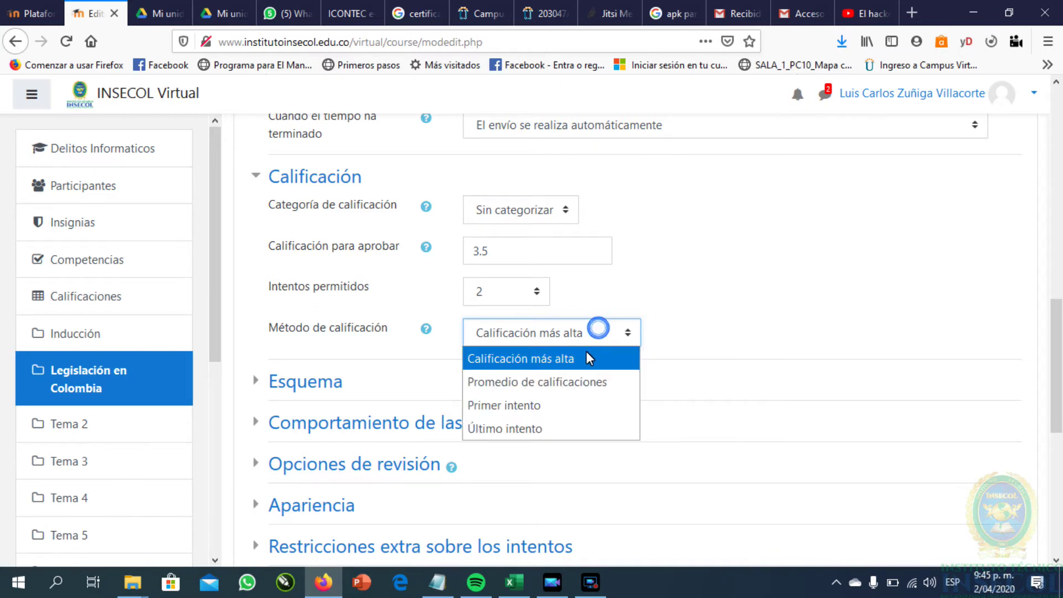
pyautogui.click(579, 383)
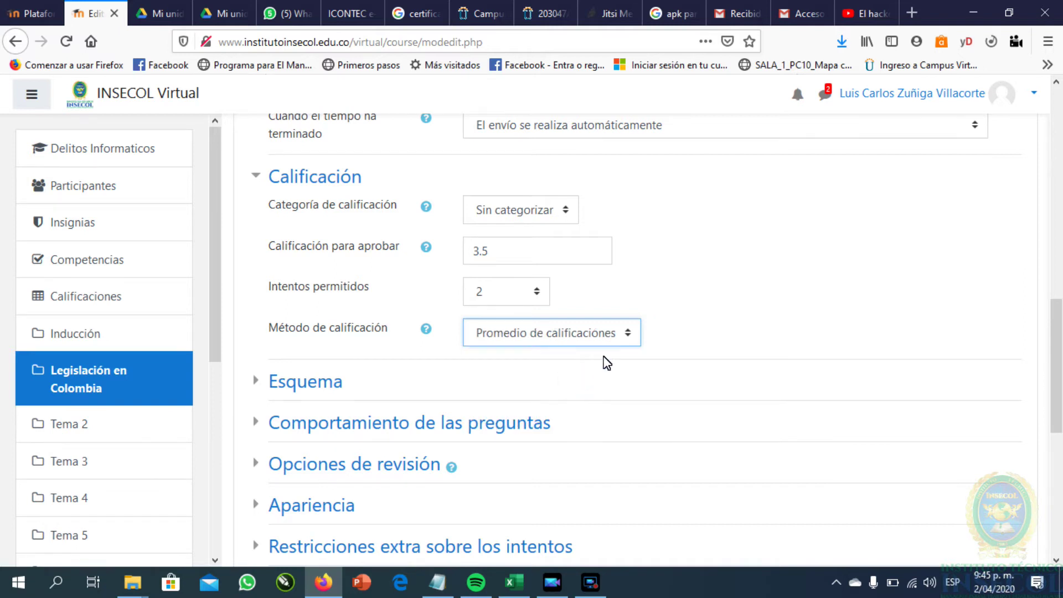
pyautogui.click(617, 337)
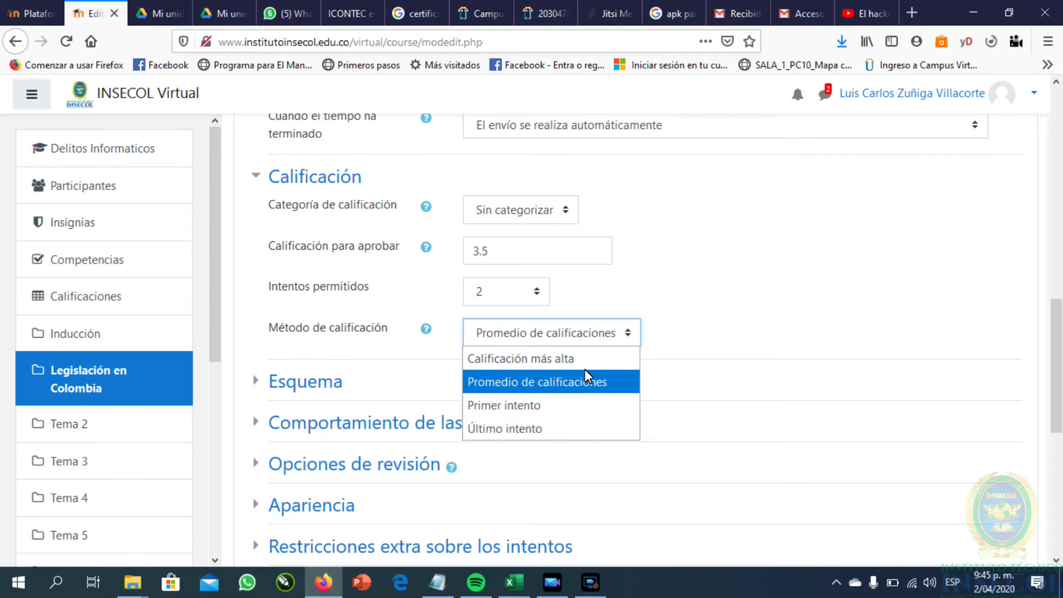
pyautogui.click(599, 359)
# Set the quiz layout under Esquema to start a new page every 5 questions (Cada 5 preguntas)
pyautogui.scroll(-5, 657, 325)
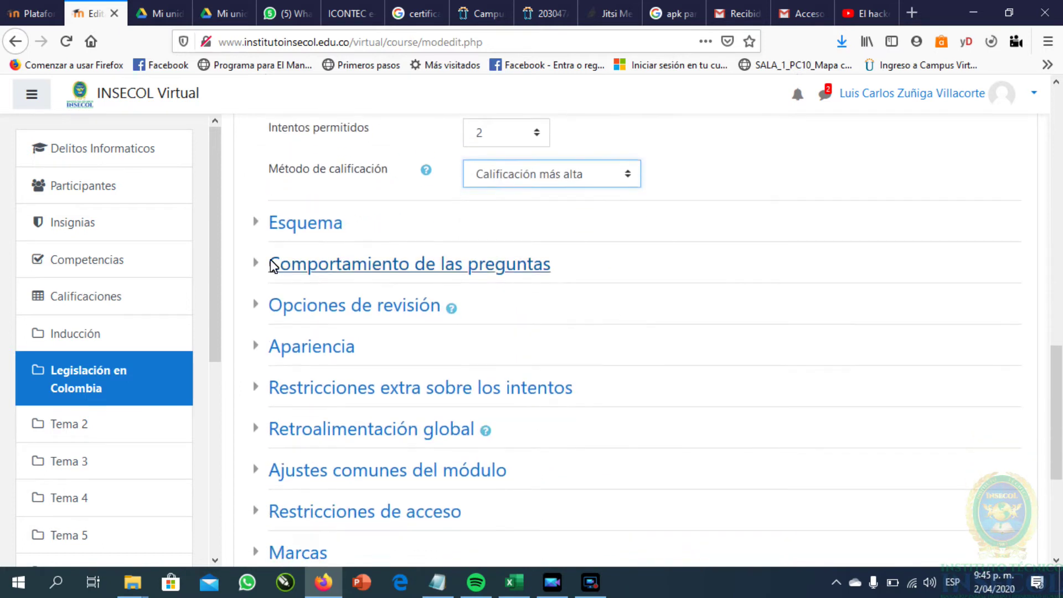
pyautogui.click(257, 224)
pyautogui.click(591, 261)
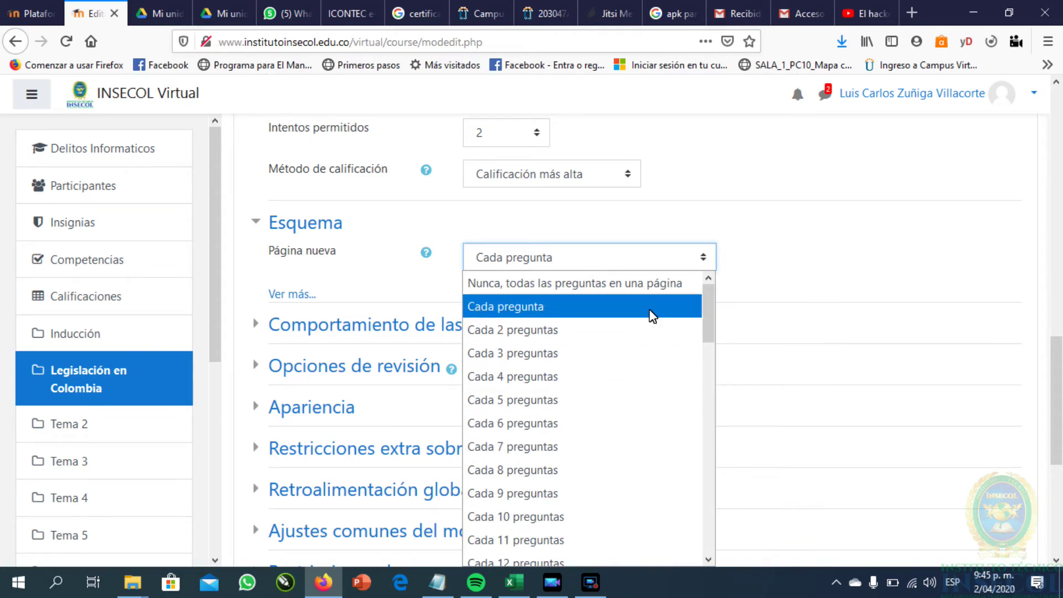
pyautogui.click(561, 313)
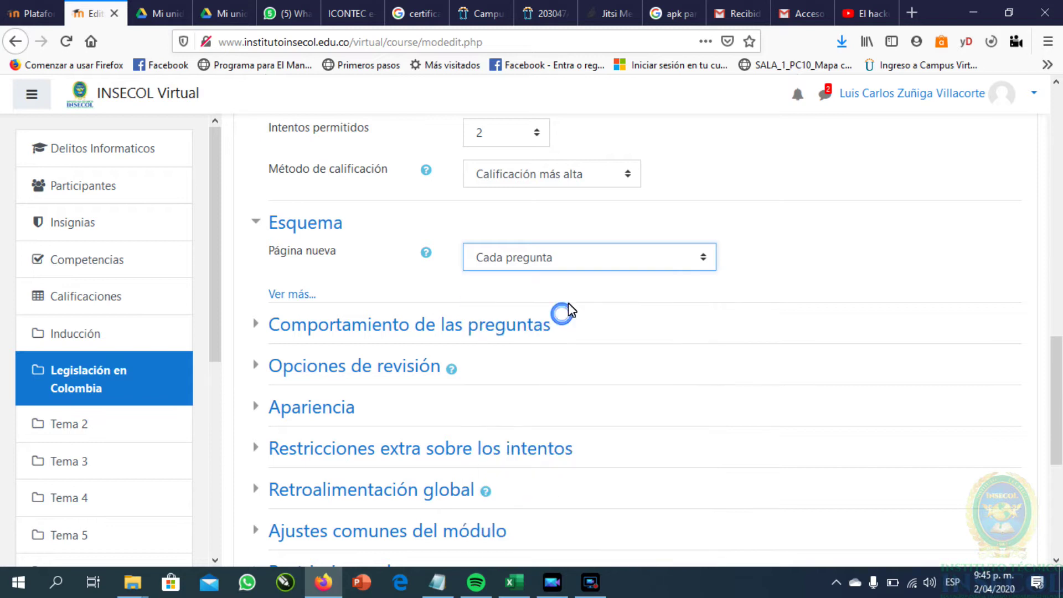
pyautogui.click(592, 258)
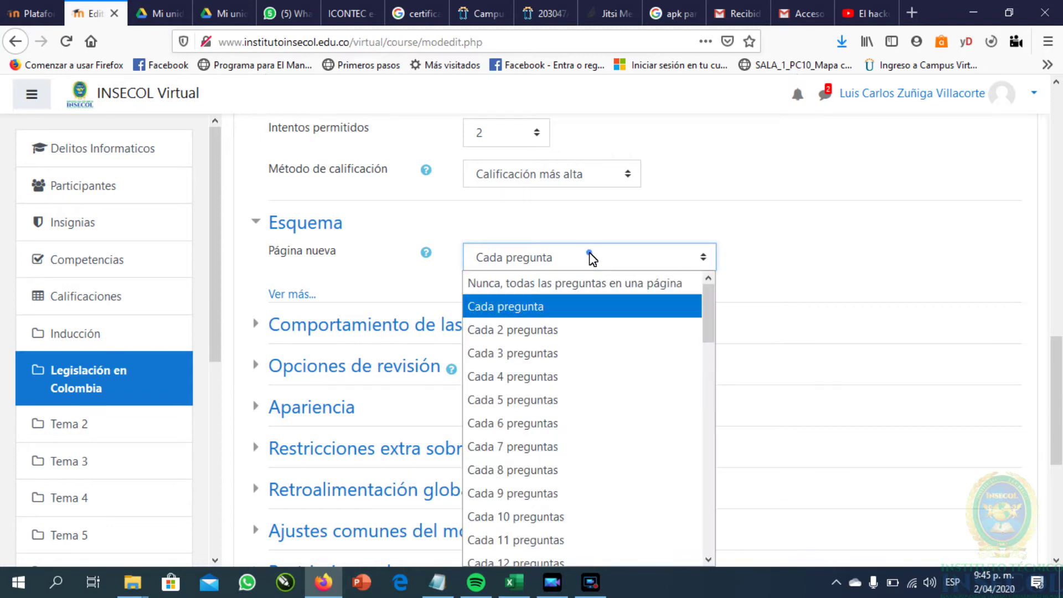
pyautogui.click(553, 408)
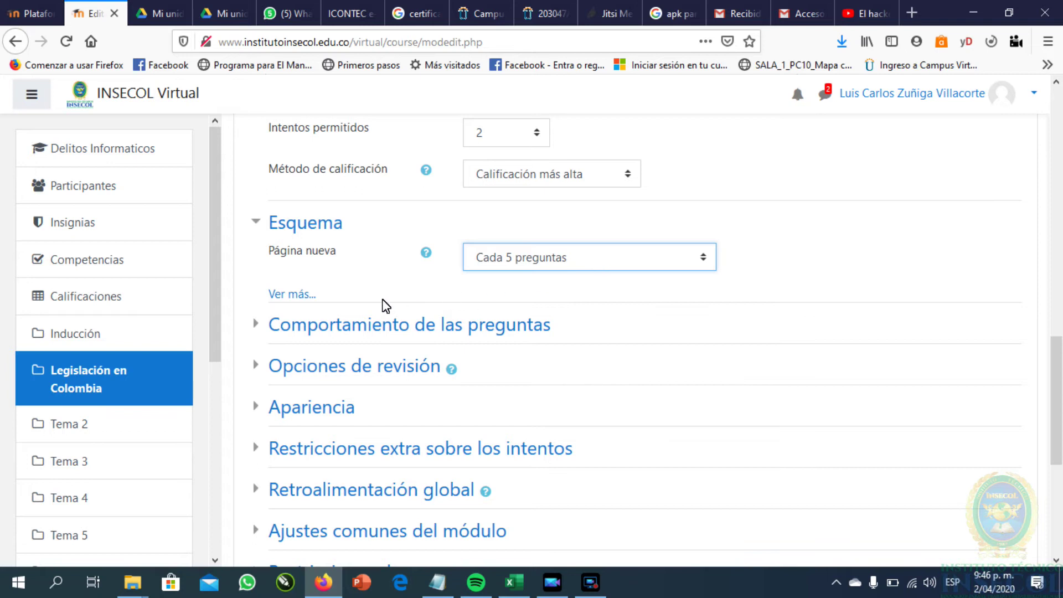
# Show the additional Esquema settings and set the new page option to Cada 2 preguntas
pyautogui.click(272, 297)
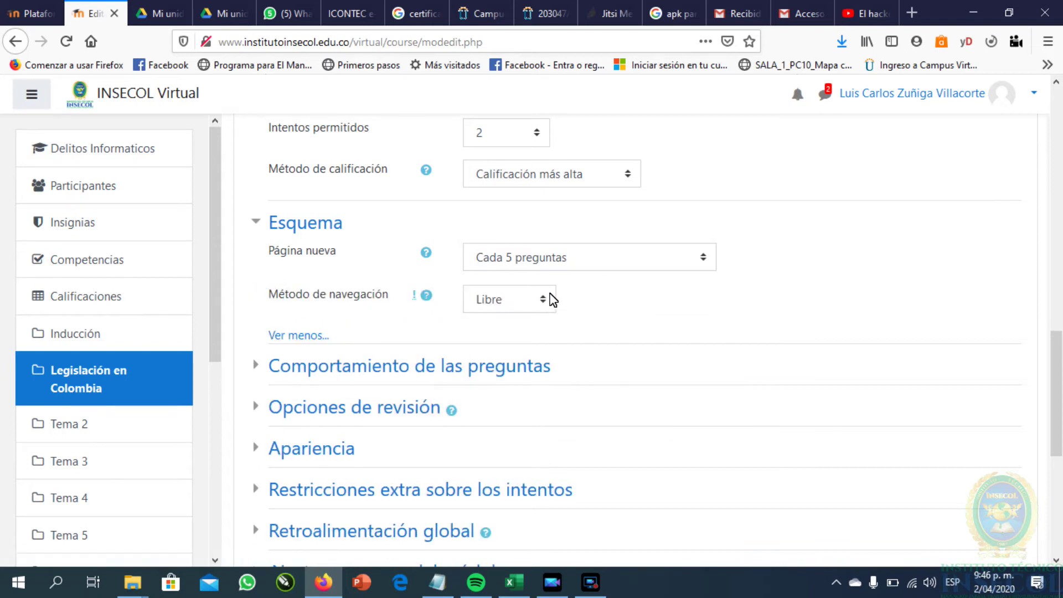
pyautogui.click(610, 257)
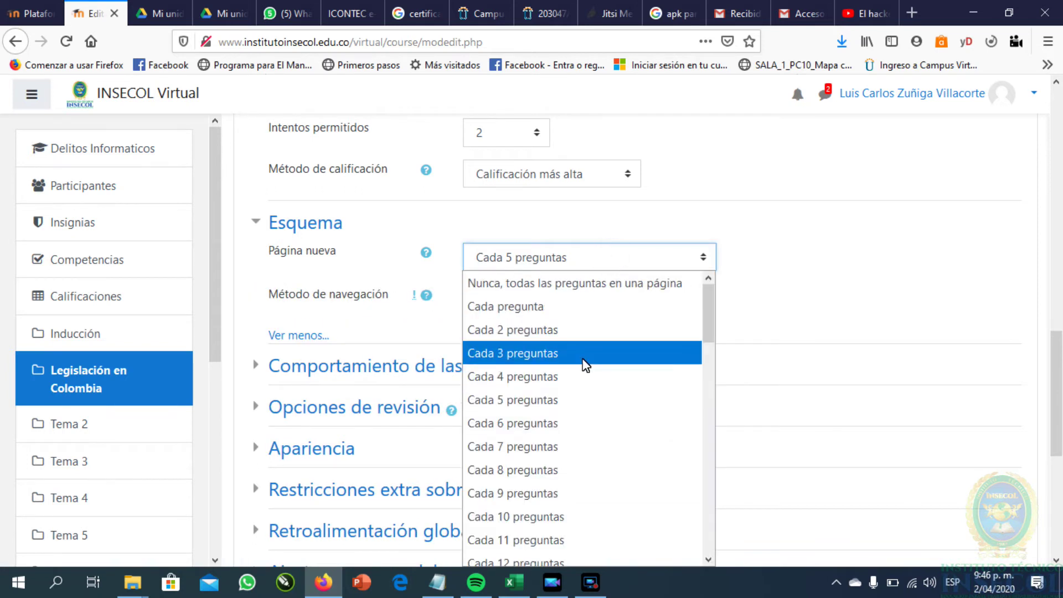
pyautogui.scroll(-2, 577, 440)
pyautogui.scroll(2, 577, 439)
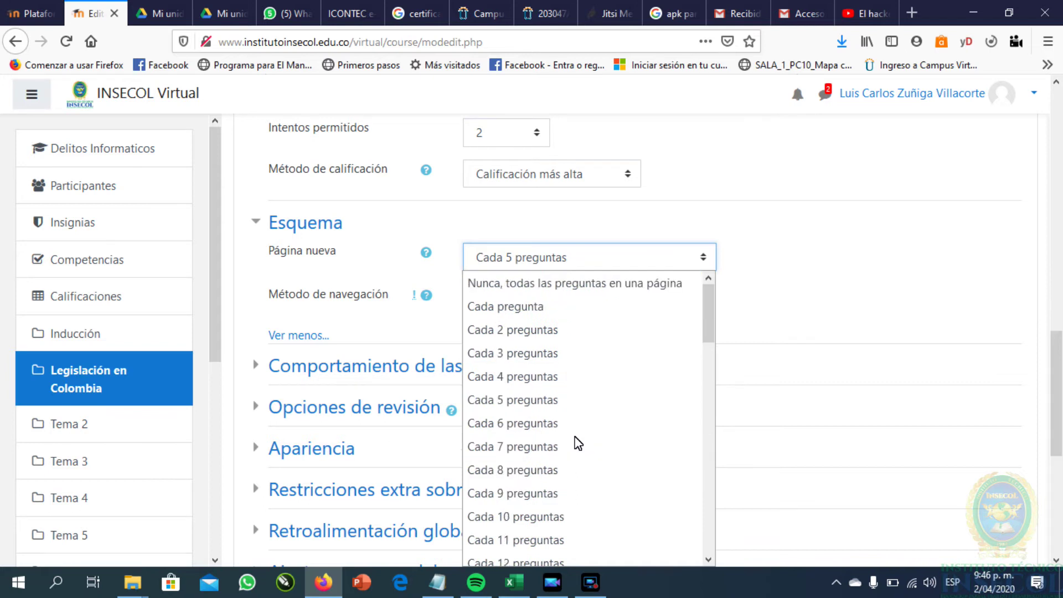
pyautogui.click(528, 333)
# Compare the Libre and Secuencial navigation methods in Esquema and set Método de navegación to Secuencial
pyautogui.click(514, 303)
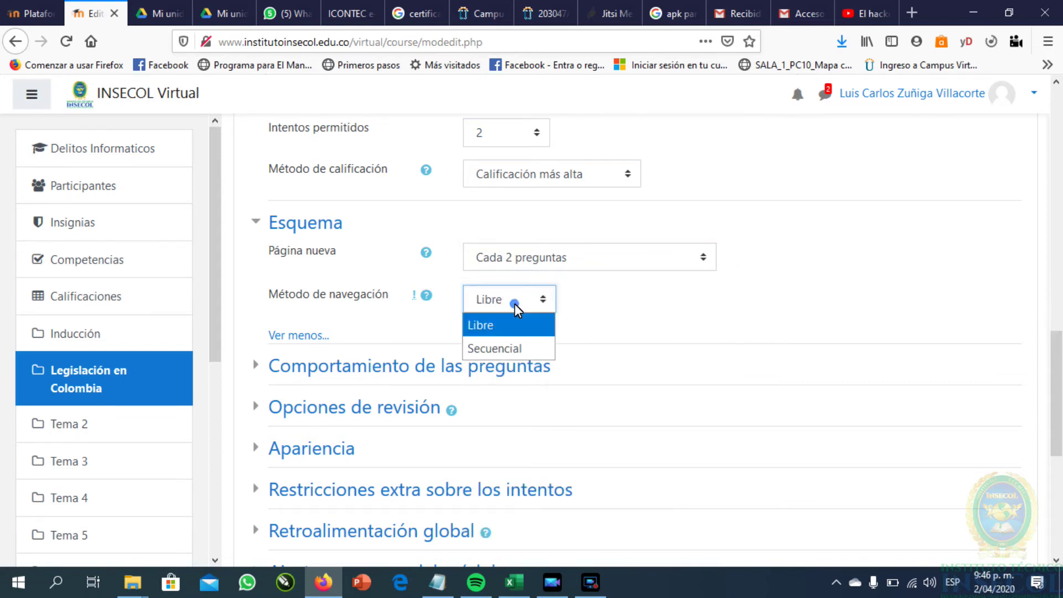
pyautogui.click(514, 340)
pyautogui.click(543, 303)
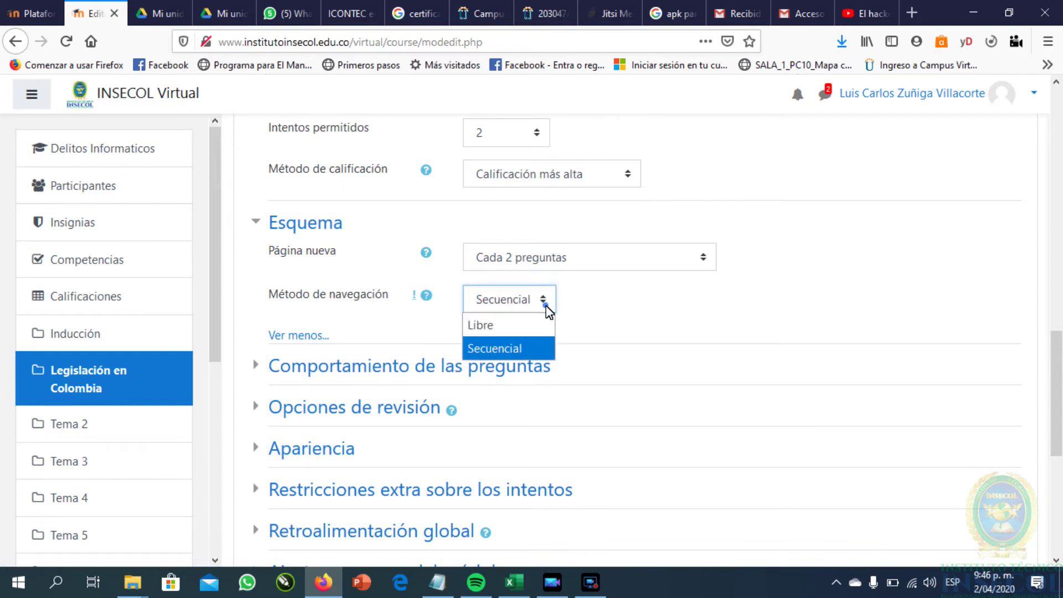
pyautogui.click(522, 331)
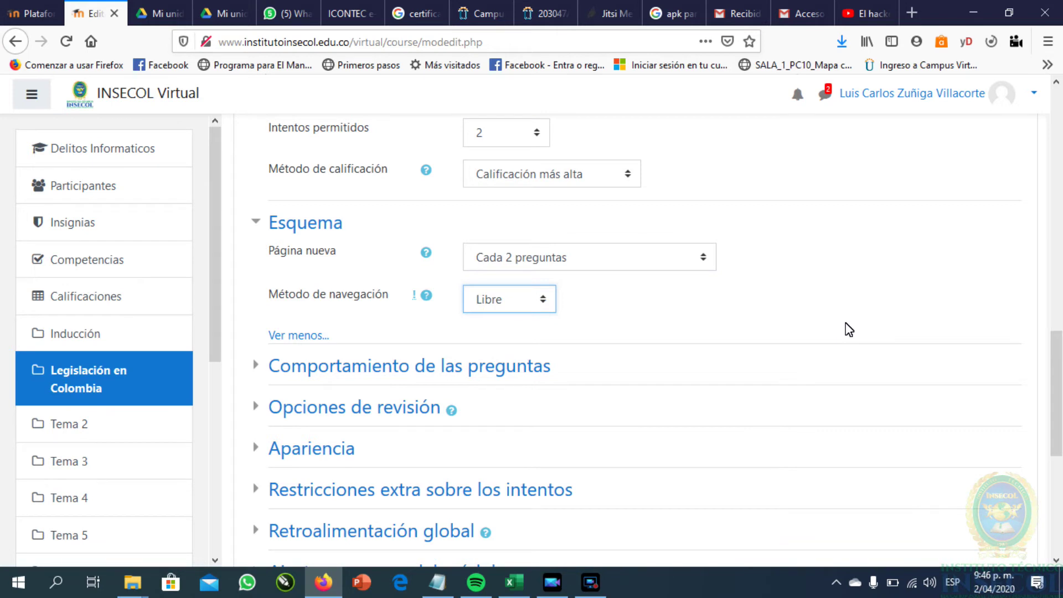
pyautogui.click(509, 307)
pyautogui.click(504, 344)
# Expand Comportamiento de las preguntas and review the answer shuffling and question behaviour settings
pyautogui.scroll(-2, 593, 386)
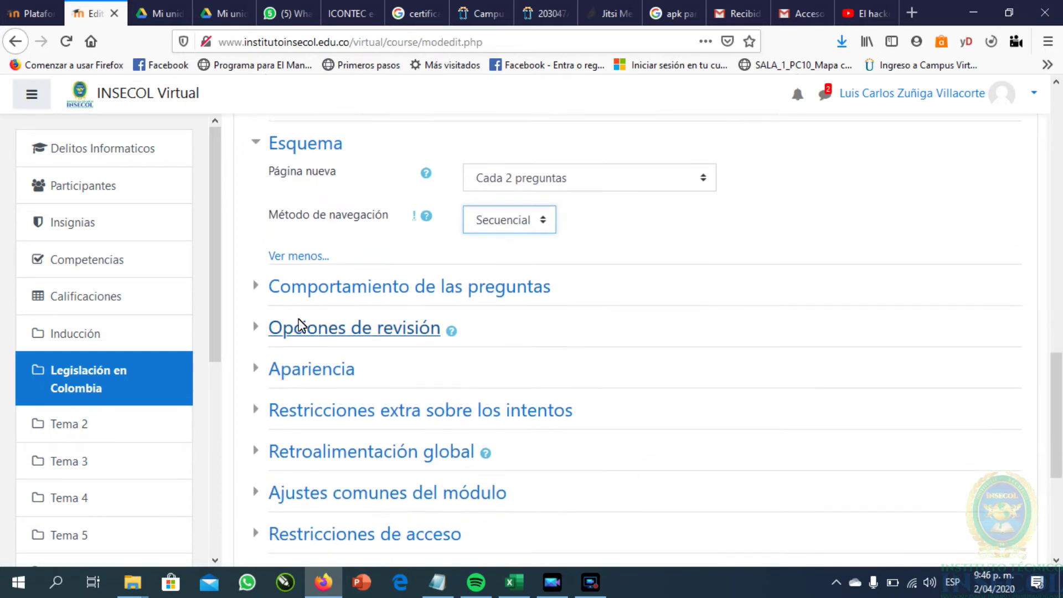
pyautogui.click(255, 290)
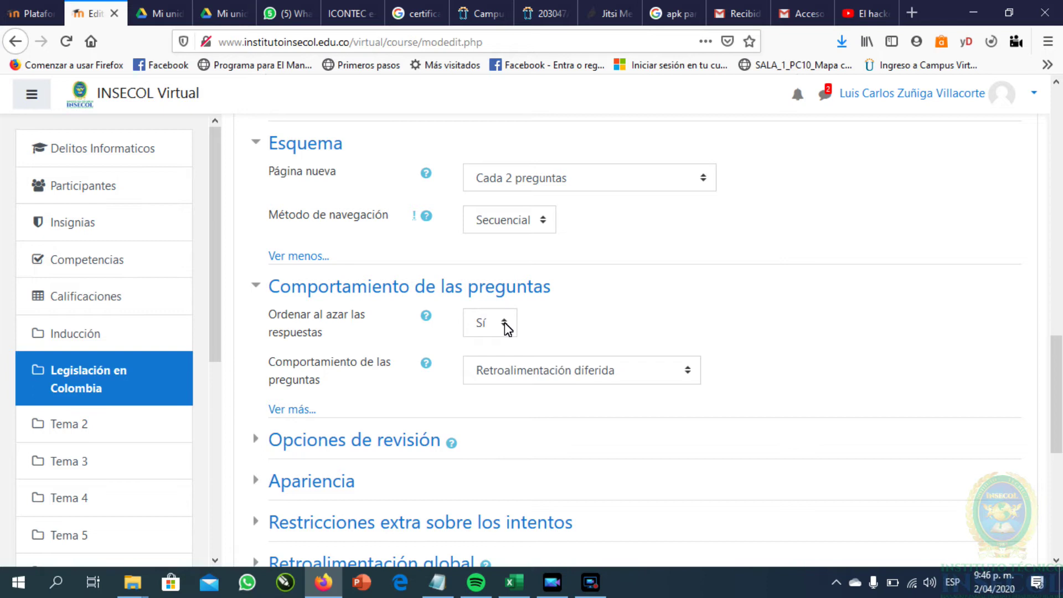
pyautogui.scroll(-3, 508, 356)
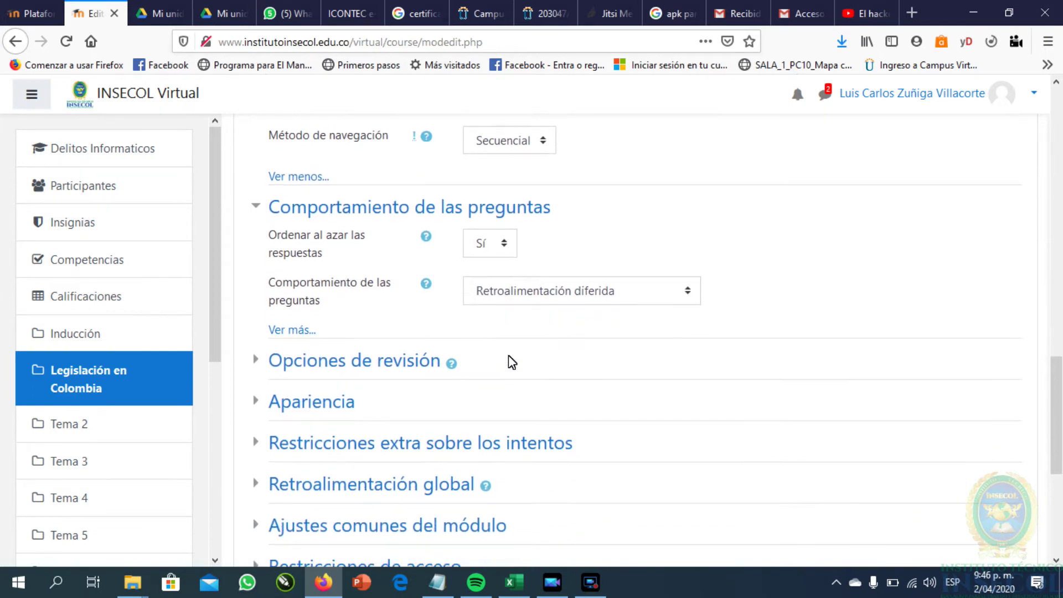
pyautogui.click(615, 292)
pyautogui.click(616, 296)
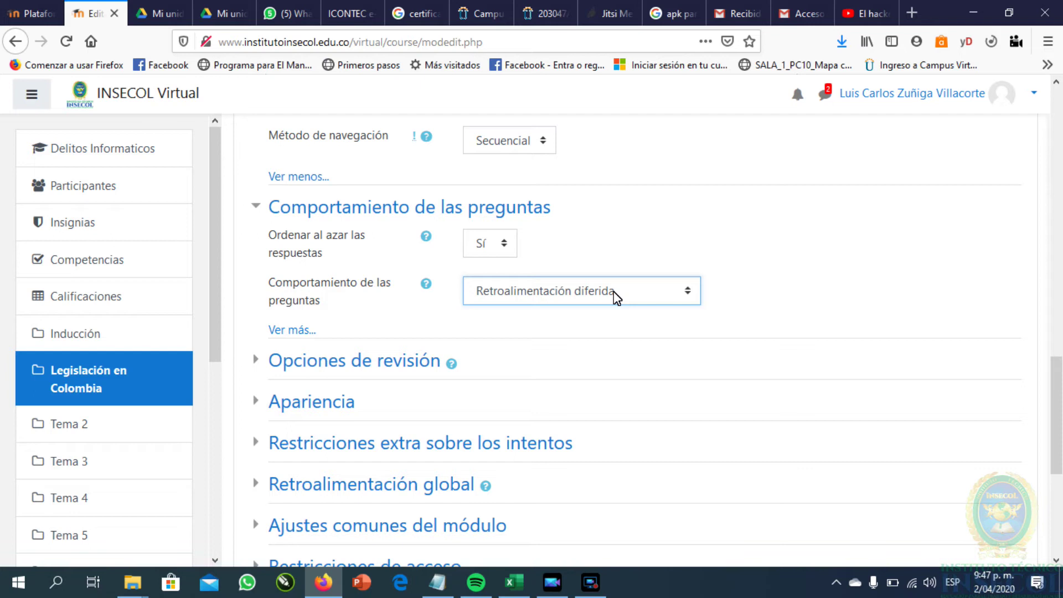
pyautogui.scroll(-3, 586, 356)
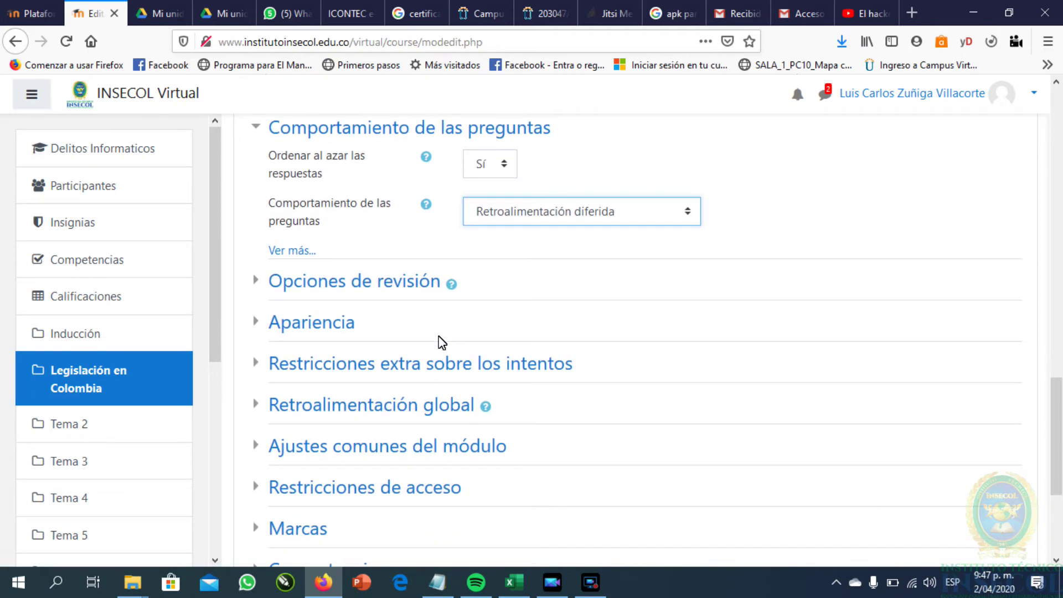
# Look through Opciones de revisión, collapse it, and show the additional Comportamiento de las preguntas settings
pyautogui.click(255, 282)
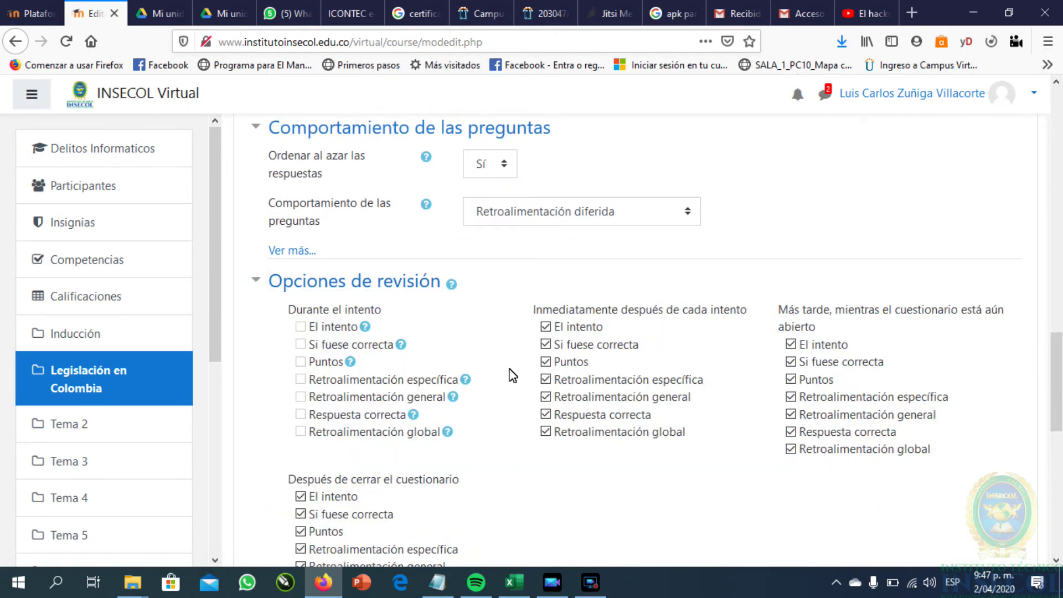
pyautogui.click(256, 283)
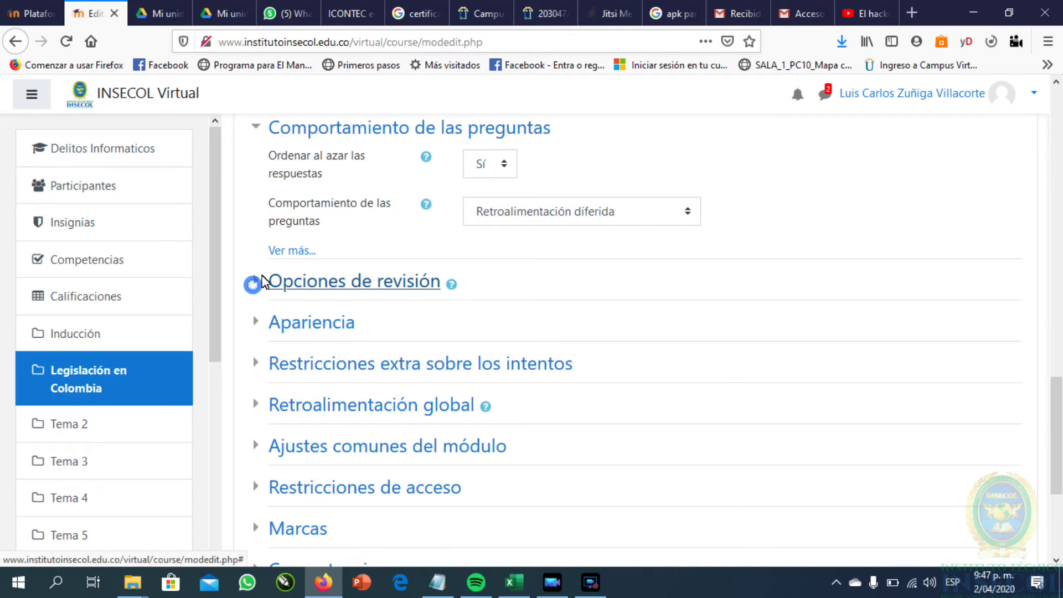
pyautogui.click(290, 250)
pyautogui.scroll(-3, 404, 285)
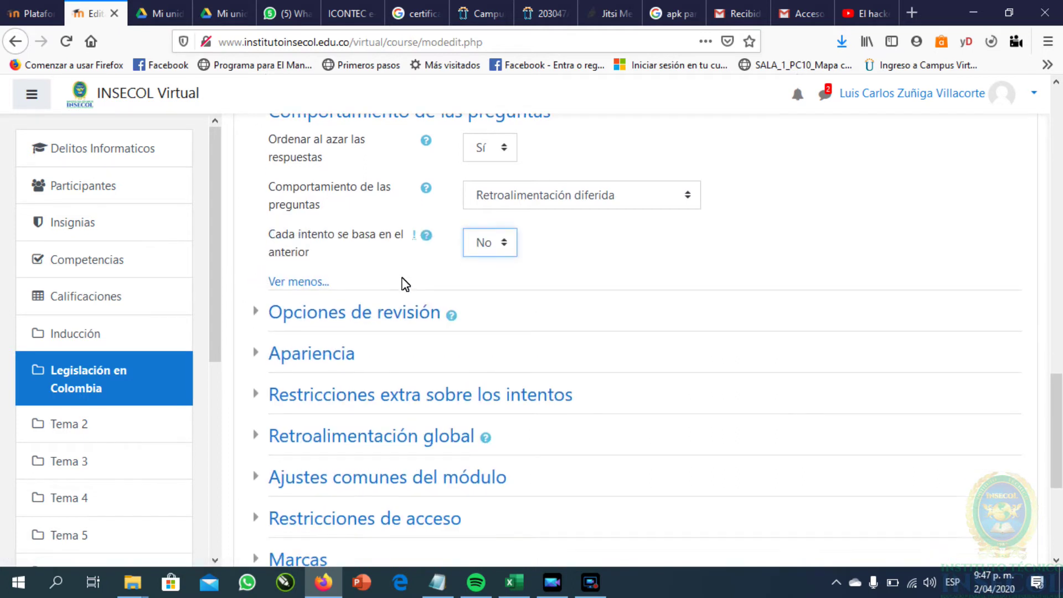
# In Apariencia, keep the user image at sin imagen, set Decimales en las calificaciones to 1 and show the additional settings
pyautogui.click(299, 292)
pyautogui.scroll(-6, 299, 292)
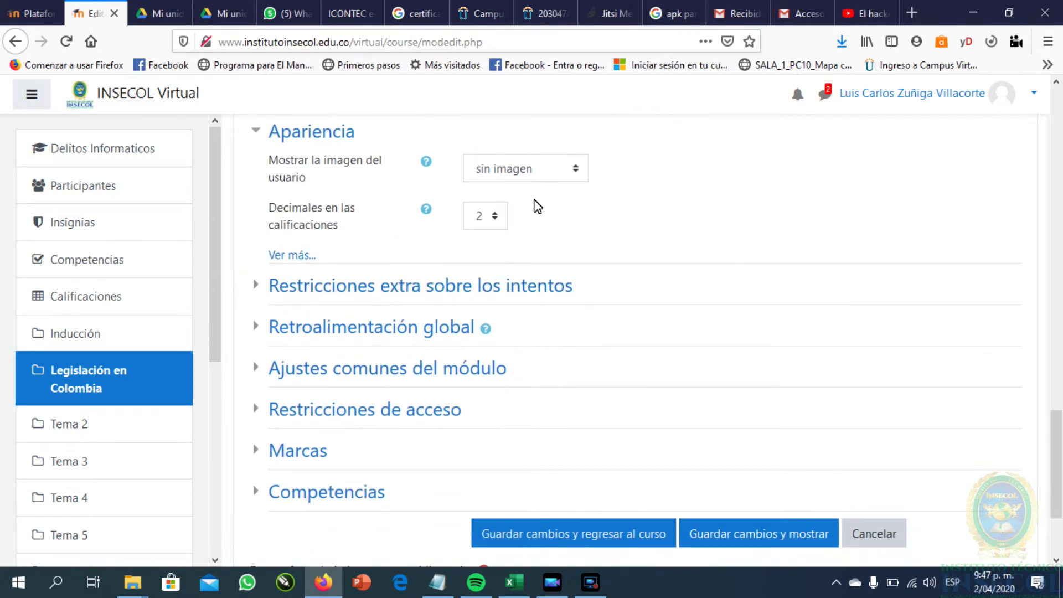
pyautogui.click(533, 171)
pyautogui.click(532, 171)
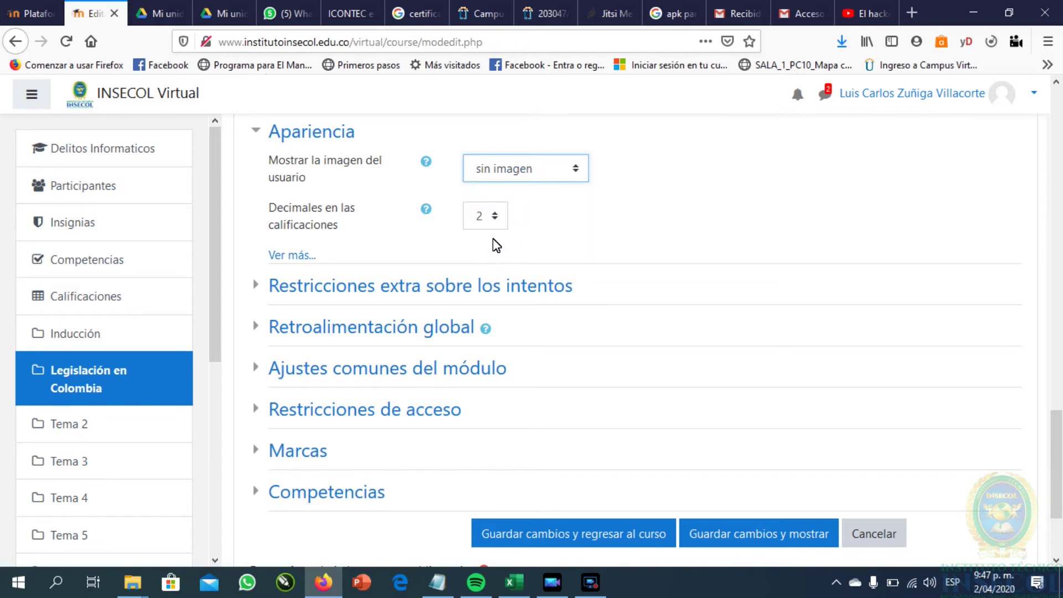
pyautogui.click(492, 217)
pyautogui.click(477, 265)
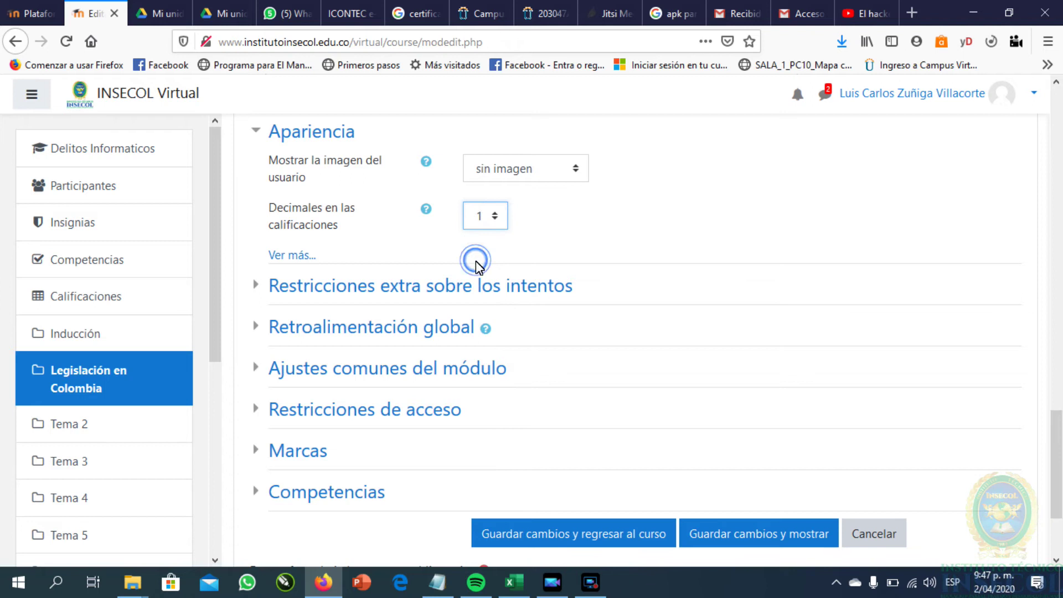
pyautogui.click(305, 256)
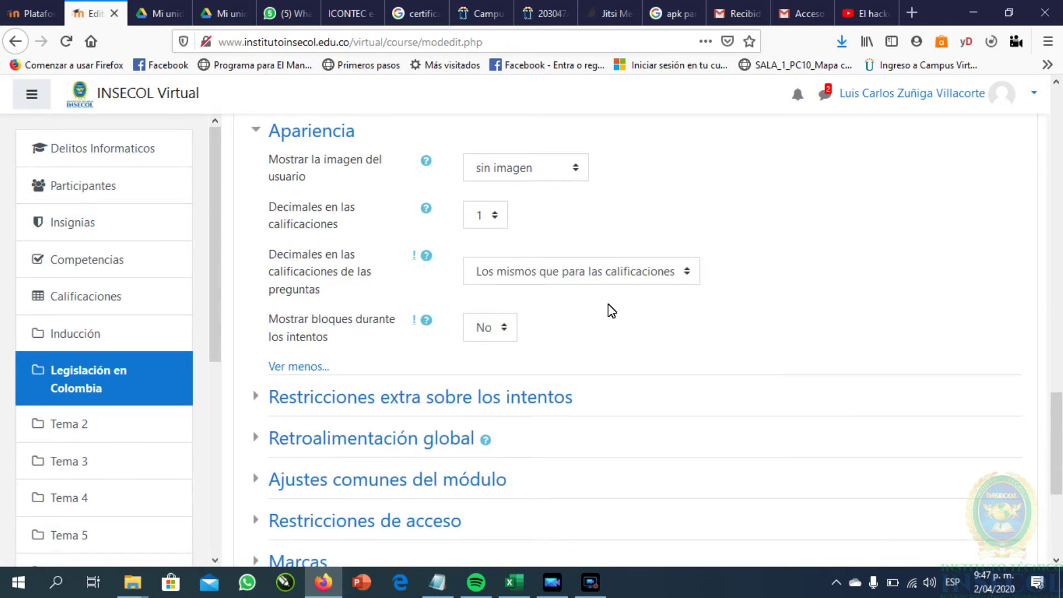
# Expand Restricciones extra sobre los intentos and review the option for requiring a password
pyautogui.scroll(-3, 609, 307)
pyautogui.click(257, 238)
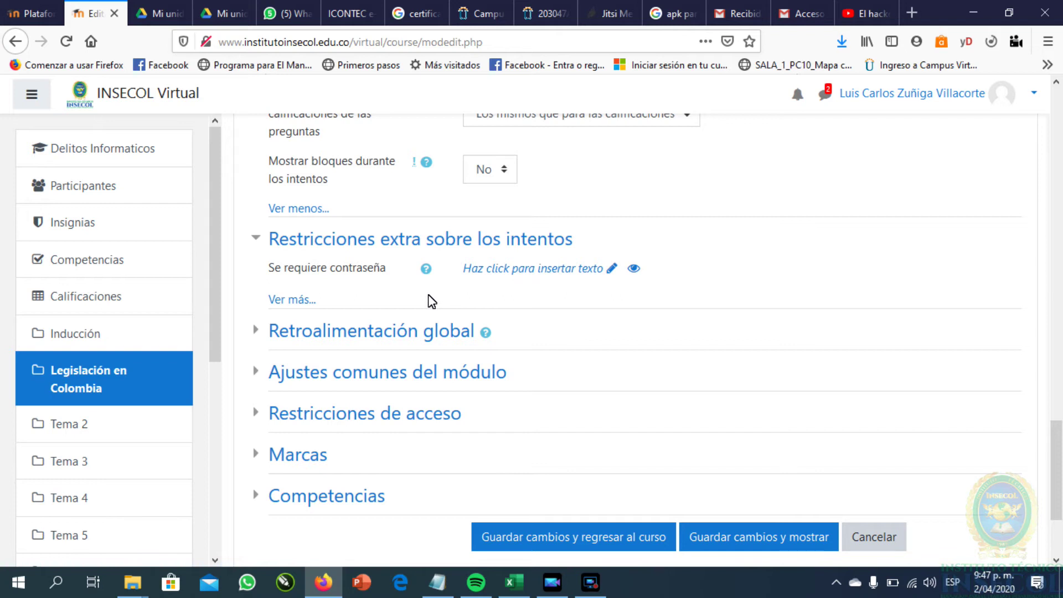
pyautogui.scroll(-3, 432, 302)
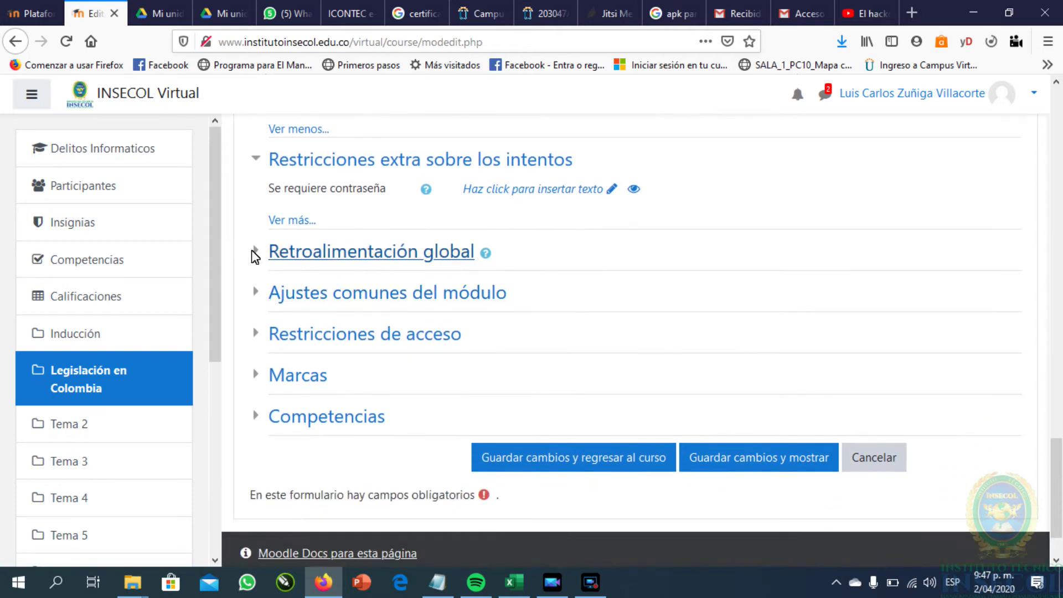
# Expand Retroalimentación global and examine its comment and grade limit fields
pyautogui.click(254, 252)
pyautogui.scroll(-3, 465, 377)
pyautogui.click(541, 293)
pyautogui.scroll(-1, 419, 226)
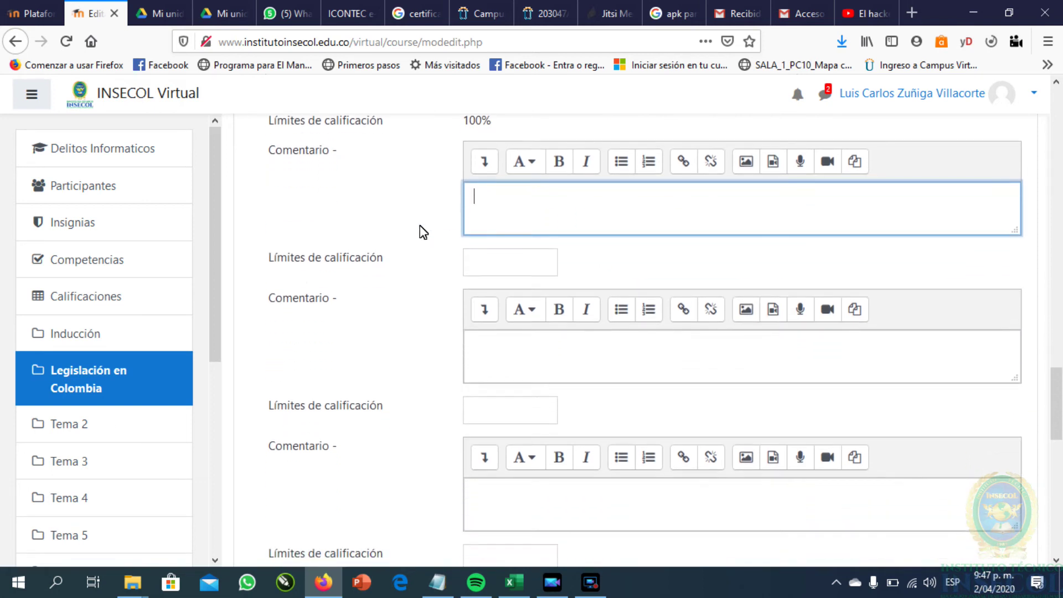
pyautogui.scroll(1, 426, 224)
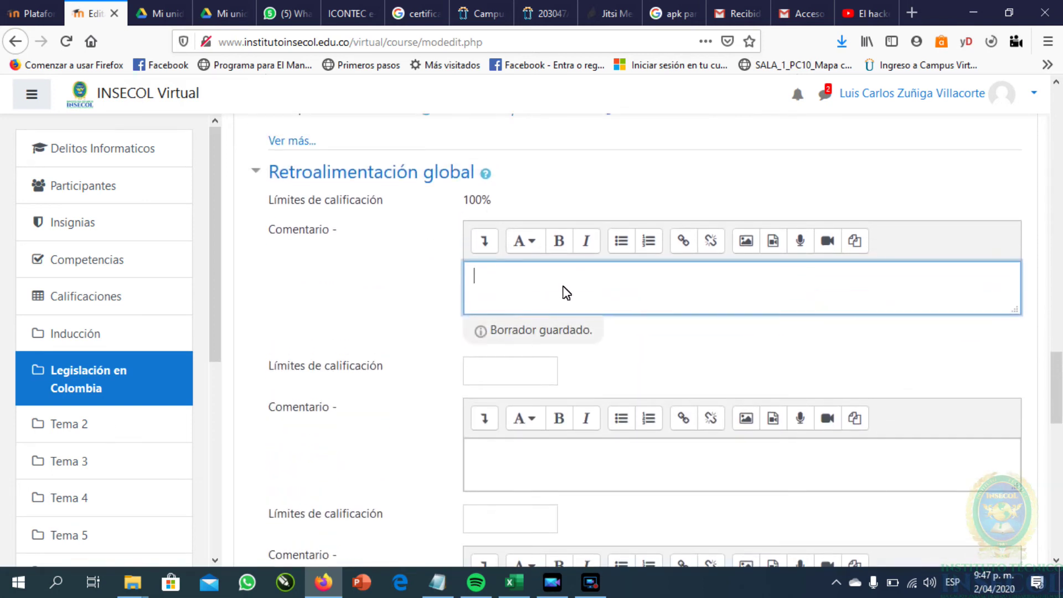
pyautogui.click(563, 287)
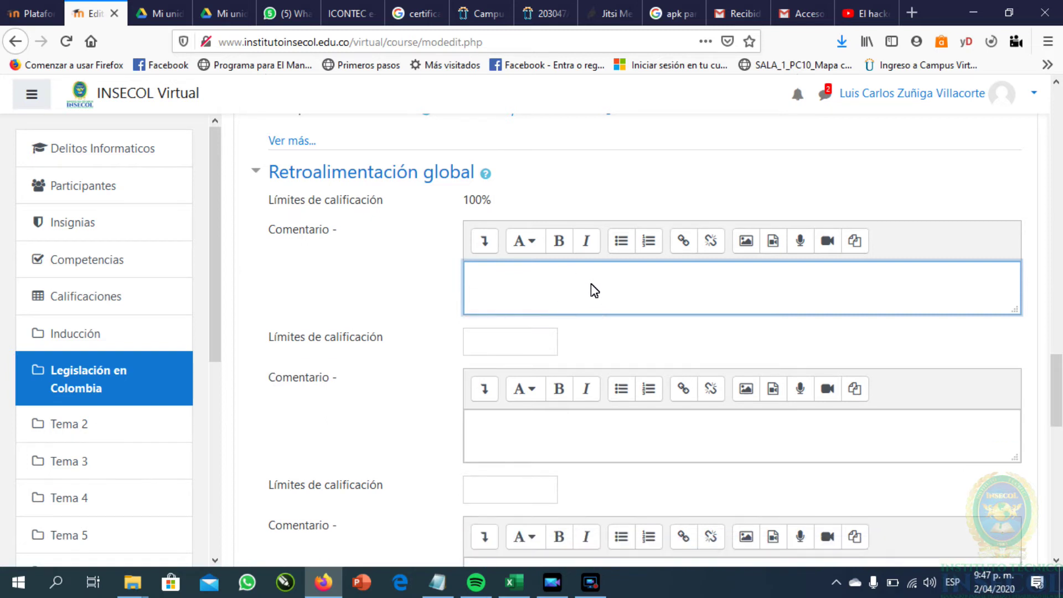
pyautogui.scroll(-3, 594, 290)
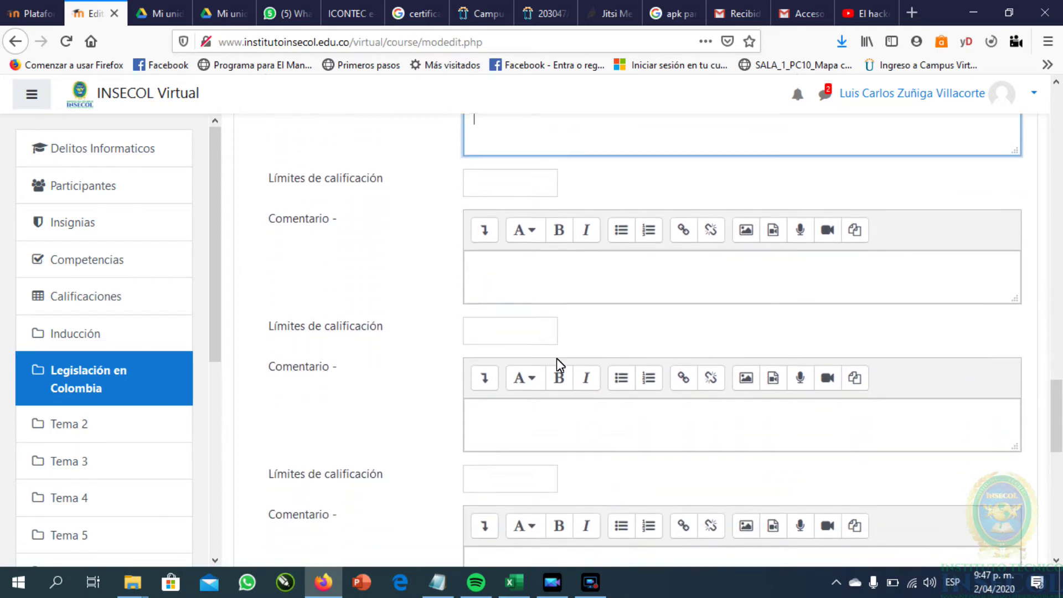
pyautogui.scroll(4, 510, 441)
# Set the first editable Límites de calificación in Retroalimentación global to 50%, leaving its comment empty
pyautogui.click(513, 420)
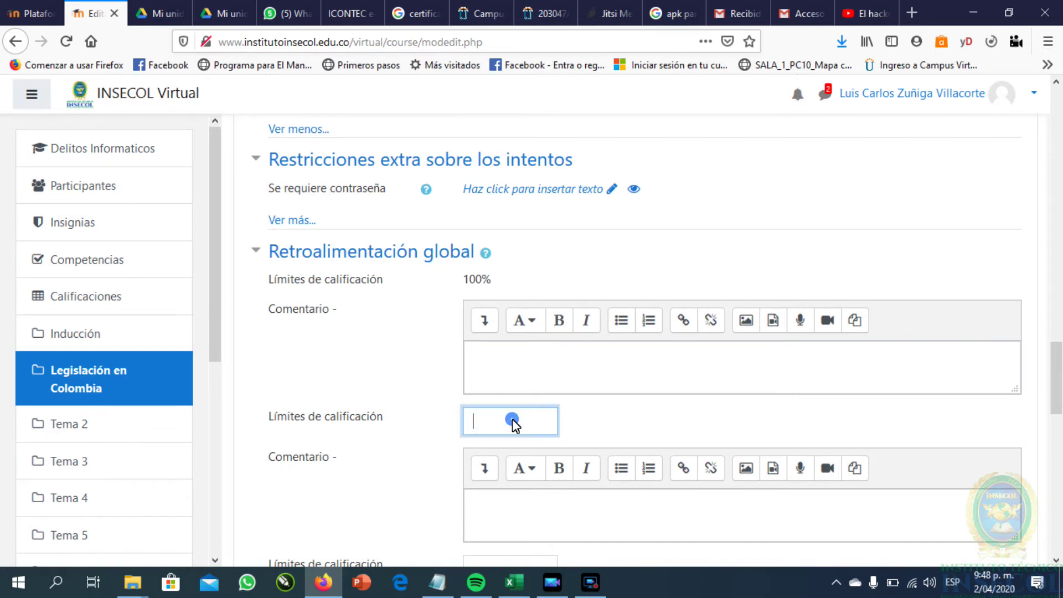
pyautogui.scroll(-3, 769, 391)
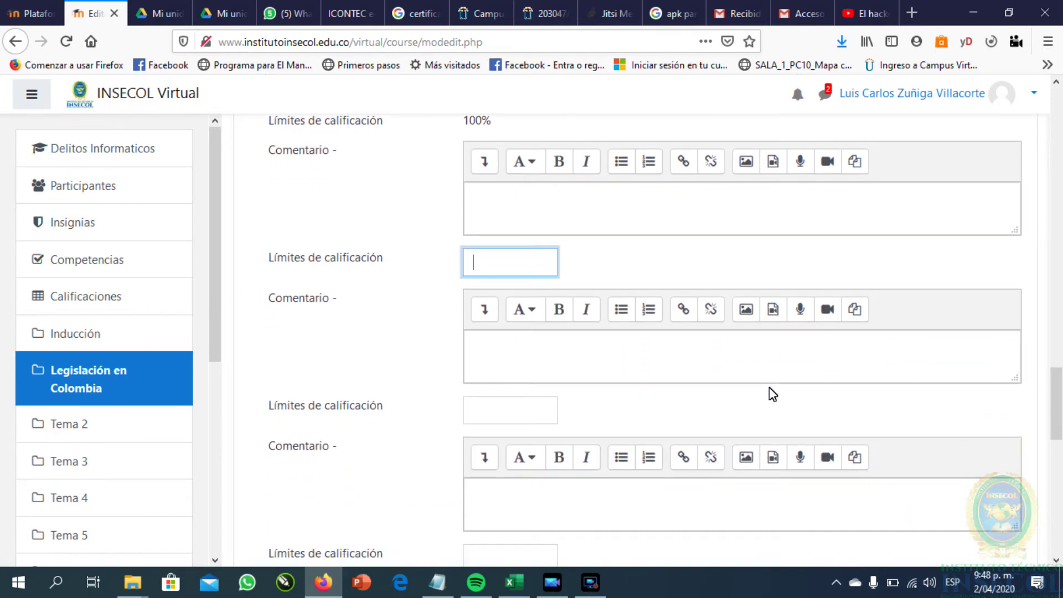
pyautogui.write('50%')
pyautogui.click(775, 355)
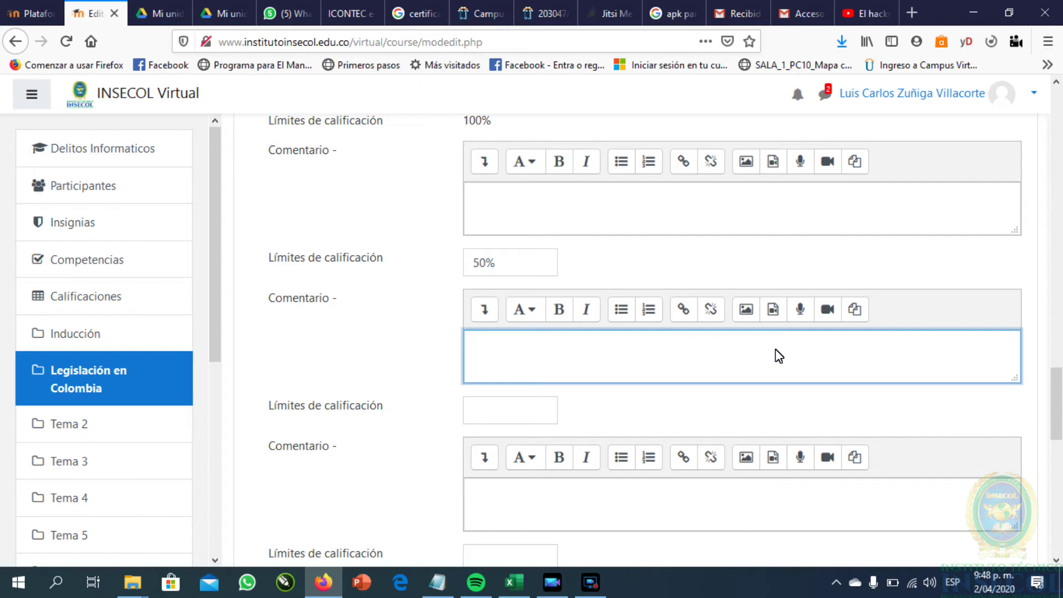
# Set the second editable Límites de calificación in Retroalimentación global to 0%, leaving its comment empty
pyautogui.scroll(-3, 775, 360)
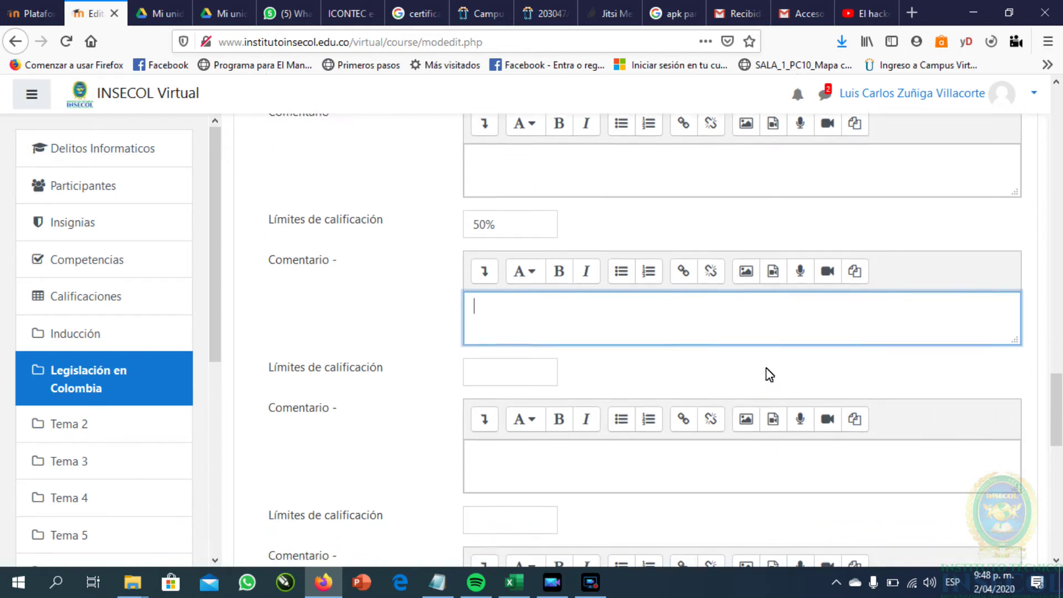
pyautogui.click(492, 339)
pyautogui.write('0')
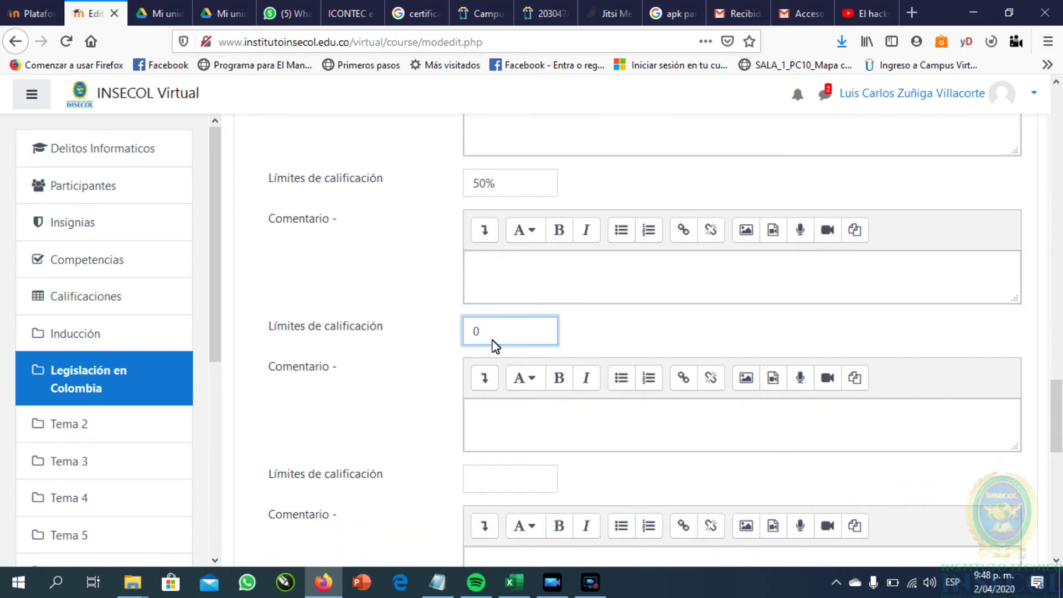
pyautogui.write('%')
pyautogui.click(628, 431)
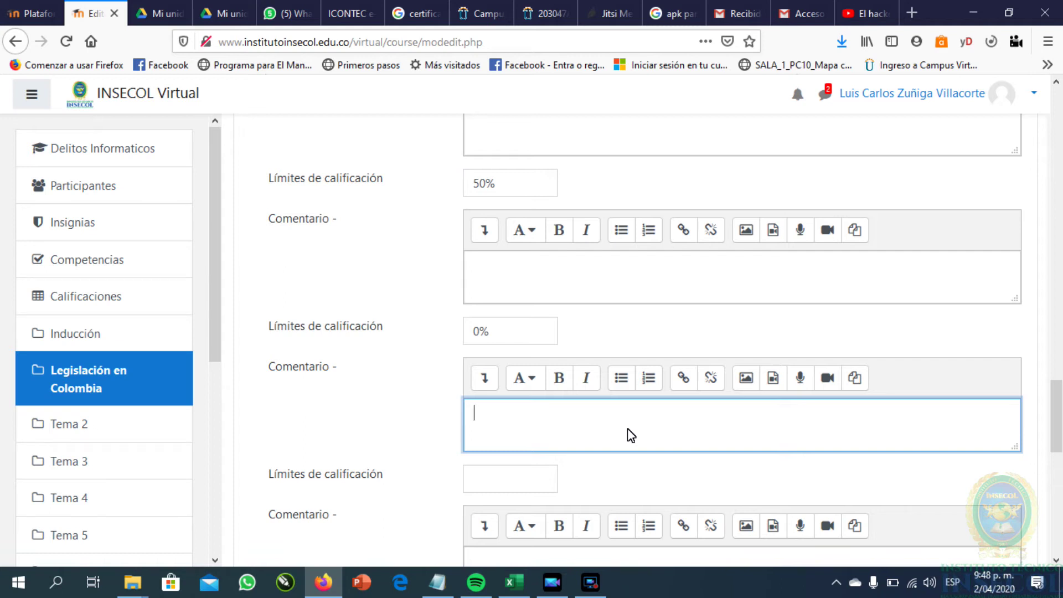
# Review Ajustes comunes del módulo and try to save the quiz and return to the course
pyautogui.scroll(-6, 630, 435)
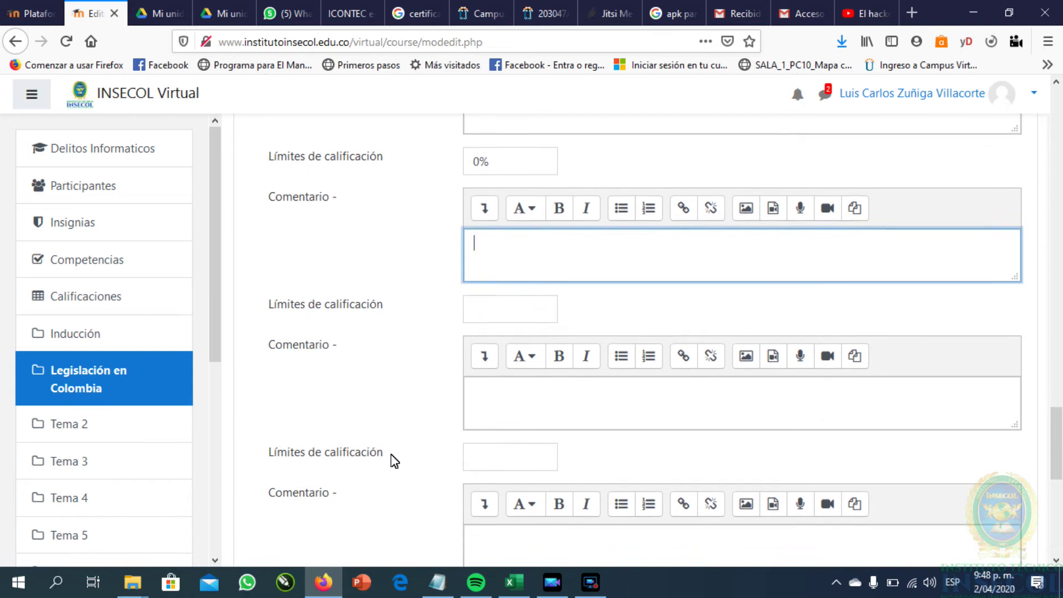
pyautogui.scroll(-2, 553, 399)
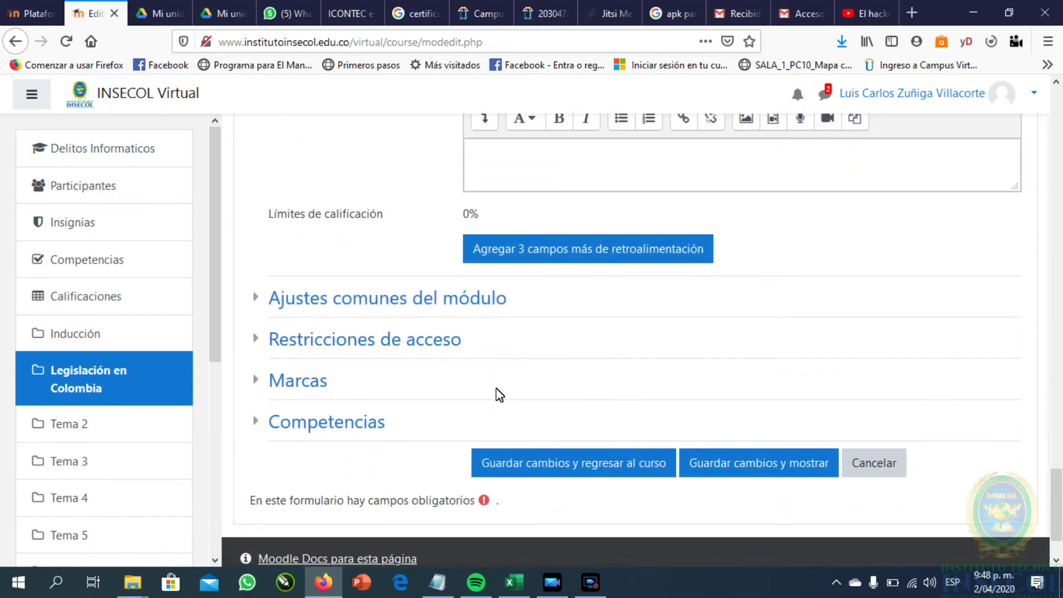
pyautogui.click(257, 305)
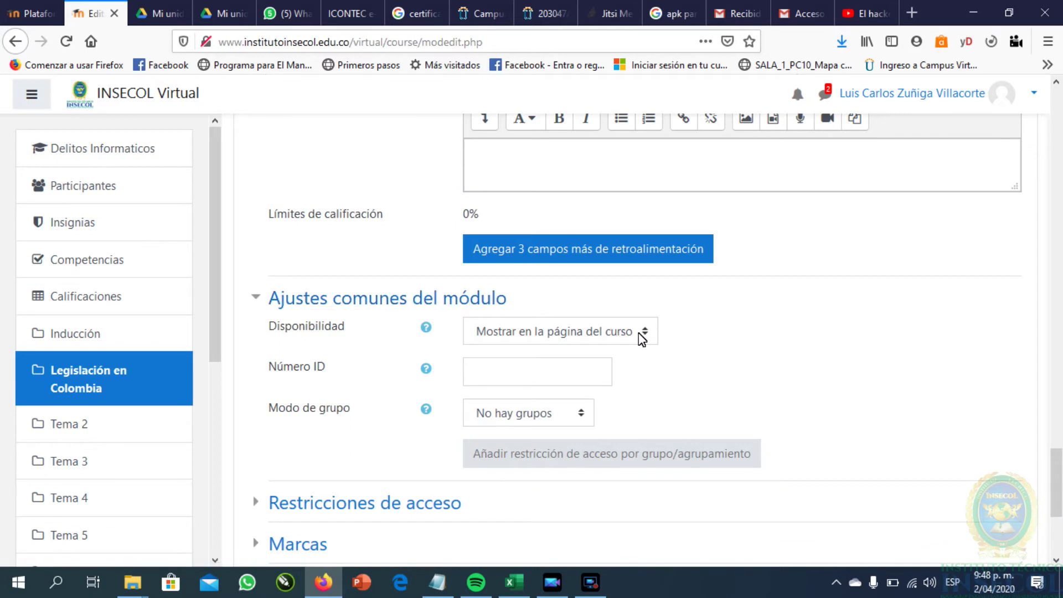
pyautogui.scroll(-2, 778, 387)
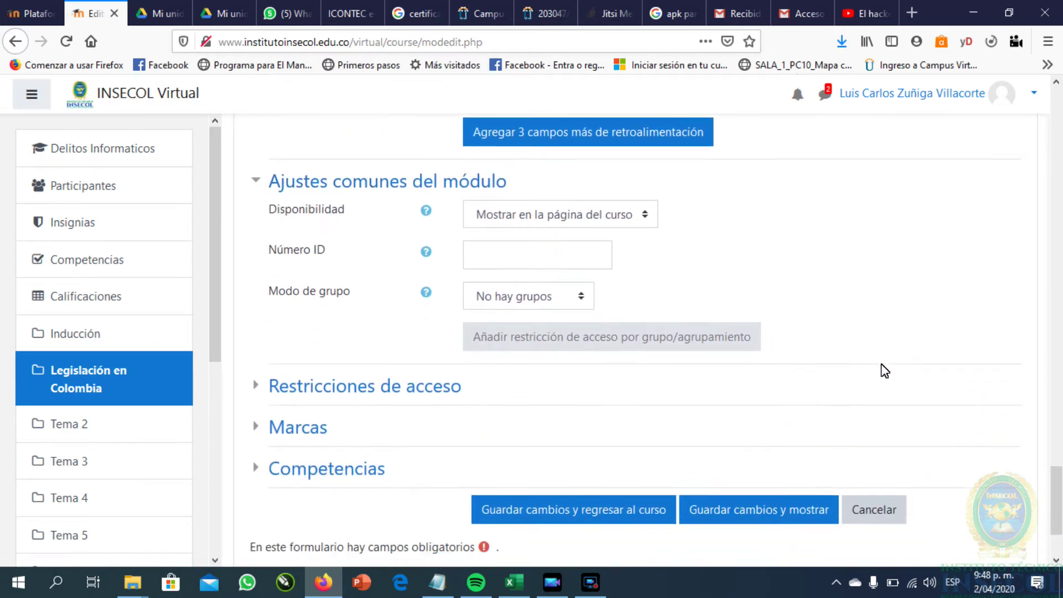
pyautogui.scroll(-2, 885, 371)
pyautogui.click(606, 387)
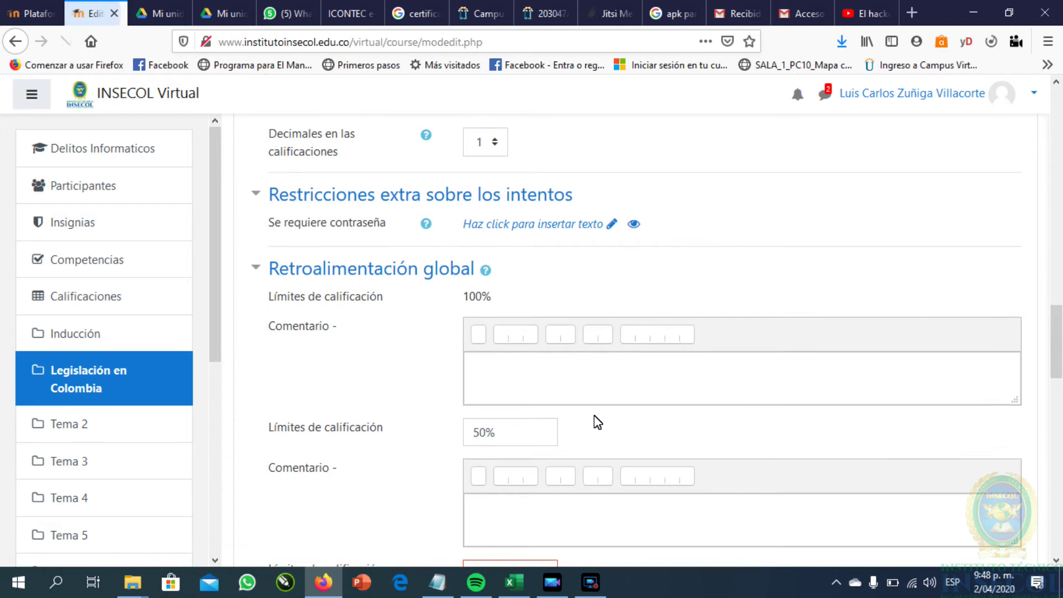
# Set the second editable grade limit in Retroalimentación global to 2% and save the quiz, returning to the course
pyautogui.scroll(-6, 525, 432)
pyautogui.moveTo(490, 260); pyautogui.dragTo(474, 267)
pyautogui.write('1')
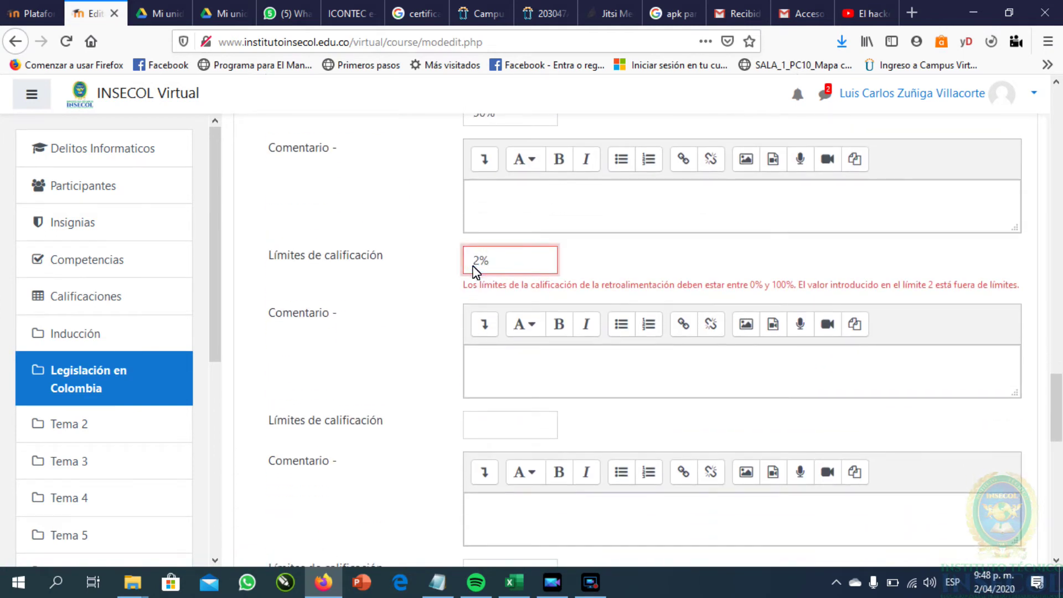
pyautogui.scroll(-4, 423, 327)
pyautogui.scroll(-10, 423, 332)
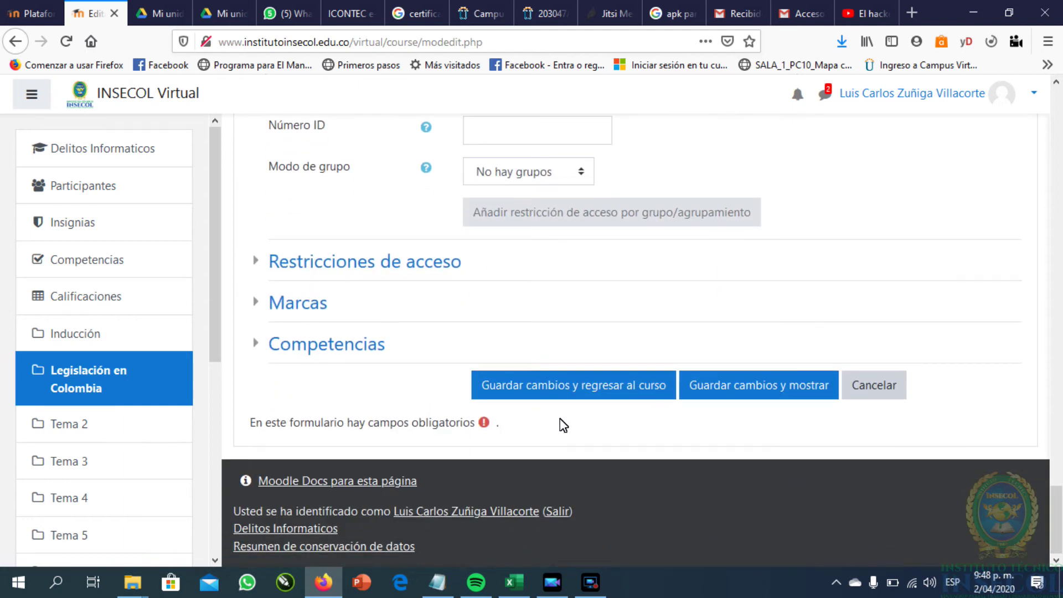
pyautogui.click(571, 383)
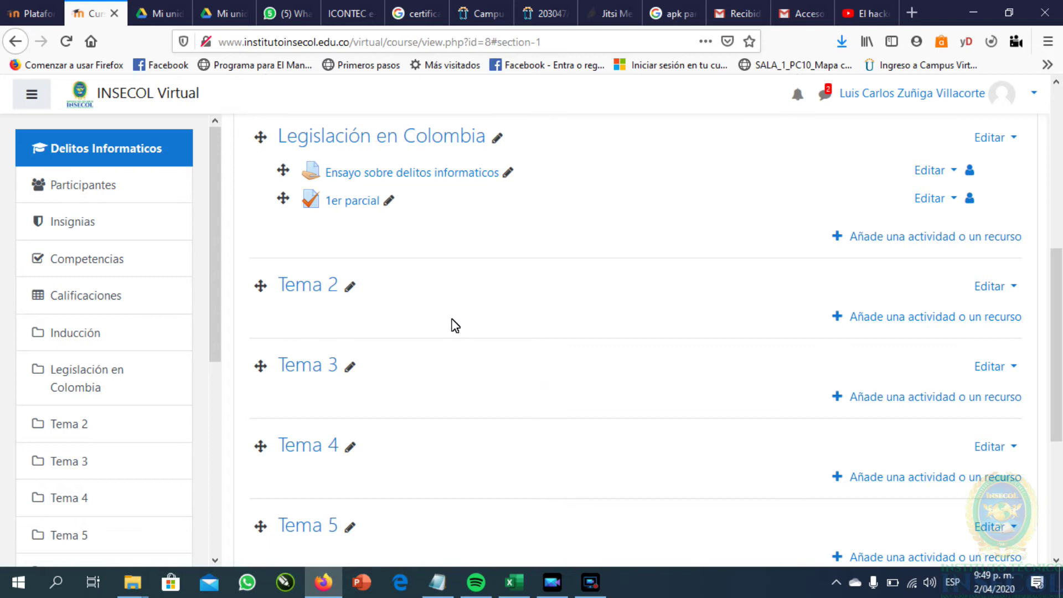
# Open the quiz "1er parcial" in Legislación en Colombia and start editing its questions
pyautogui.click(356, 204)
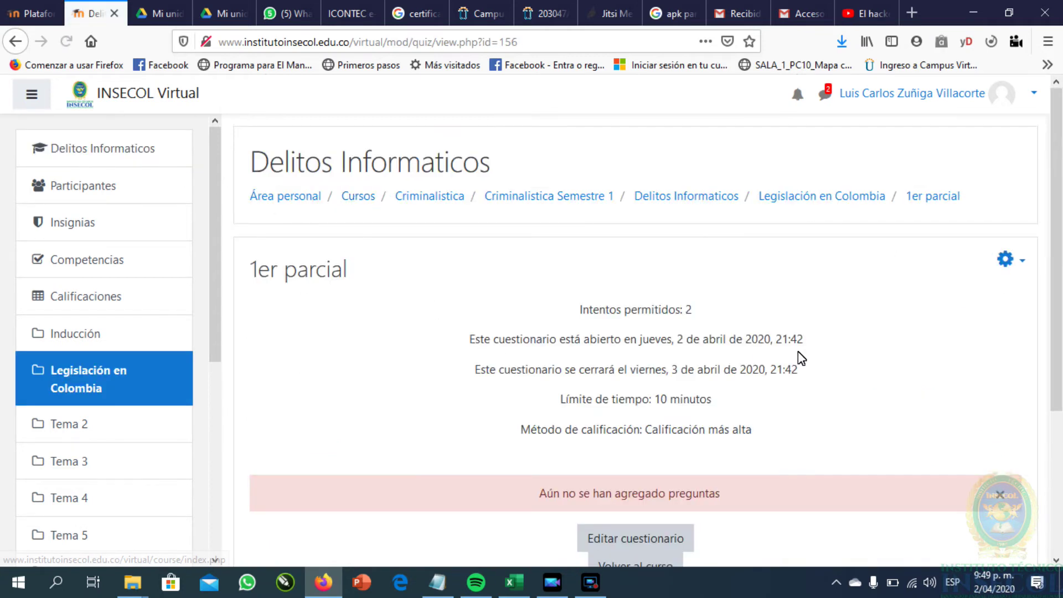
pyautogui.scroll(-3, 798, 356)
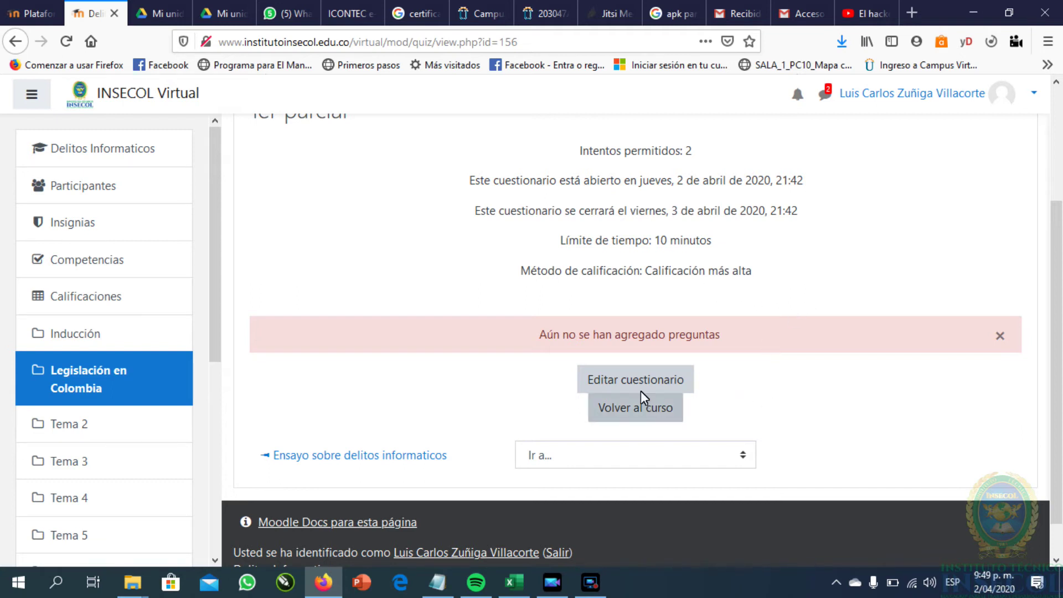
pyautogui.click(643, 376)
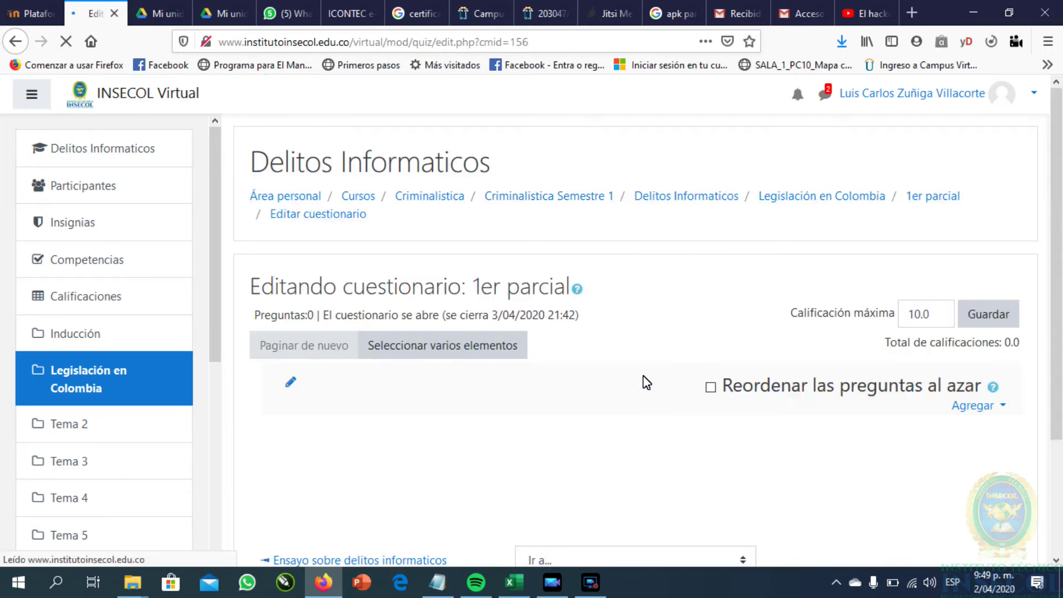
pyautogui.scroll(-3, 718, 346)
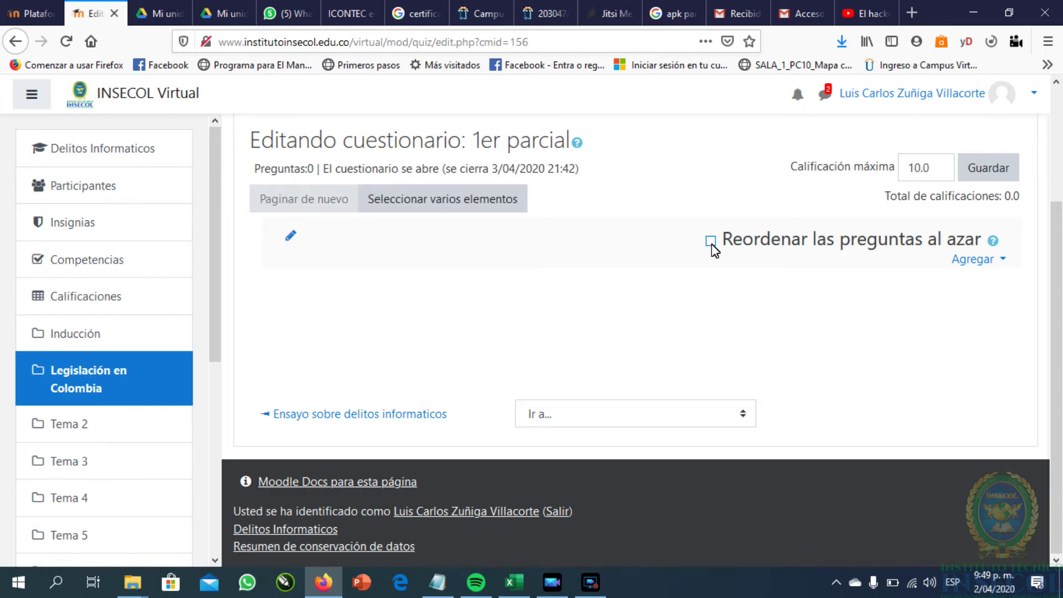
# Add a new question of type Opción múltiple to the quiz
pyautogui.click(996, 265)
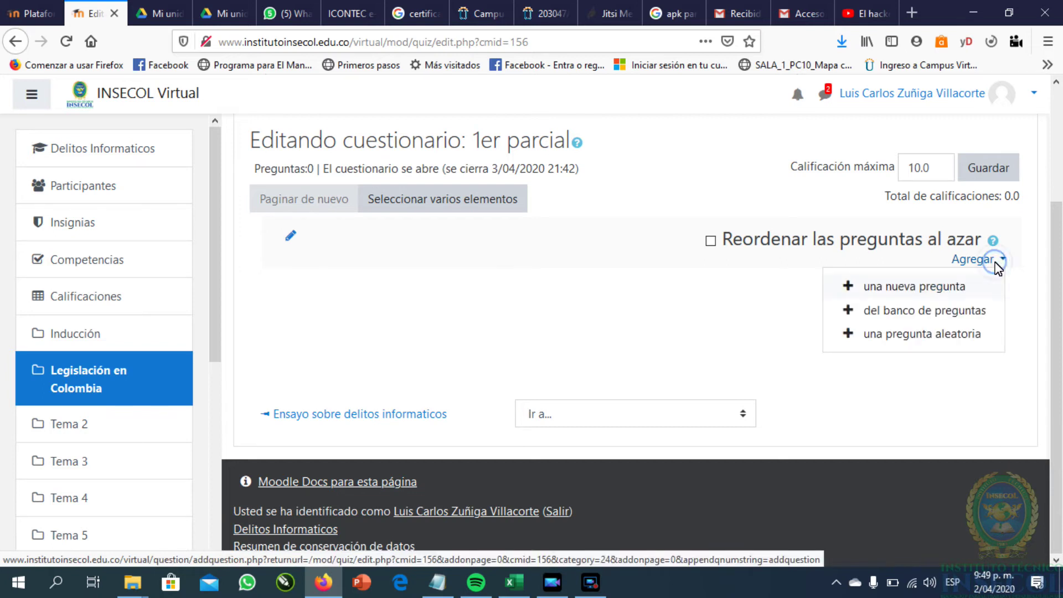
pyautogui.click(931, 292)
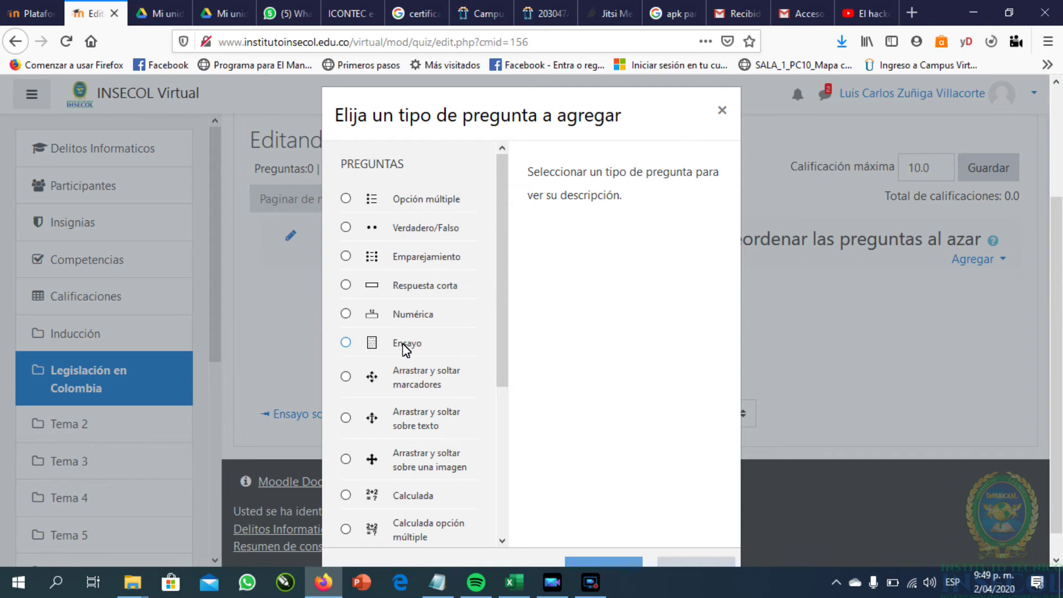
pyautogui.scroll(-3, 406, 347)
pyautogui.scroll(3, 406, 348)
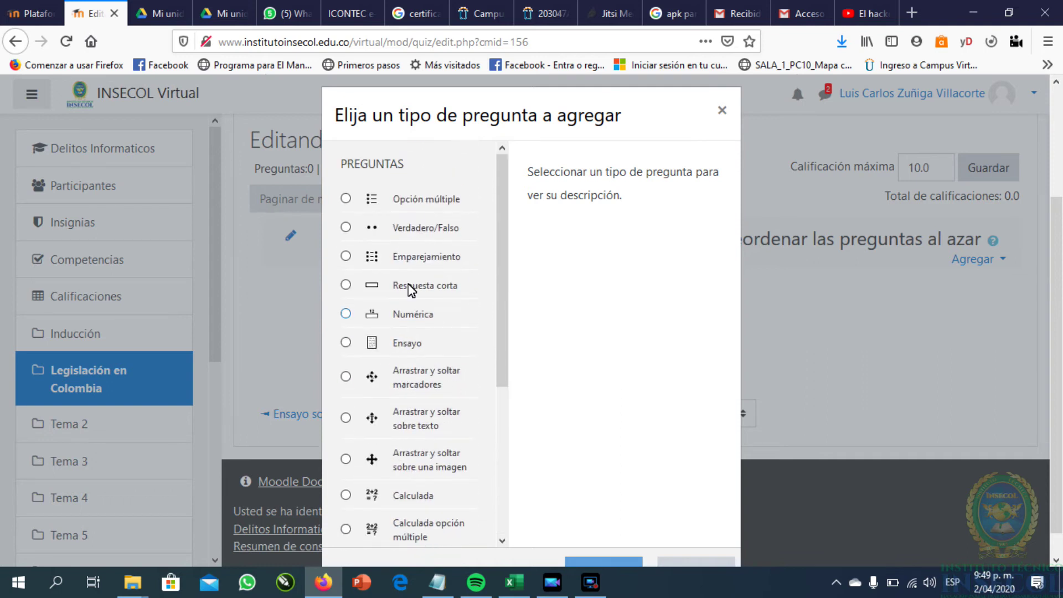
pyautogui.click(347, 200)
pyautogui.scroll(-1, 583, 392)
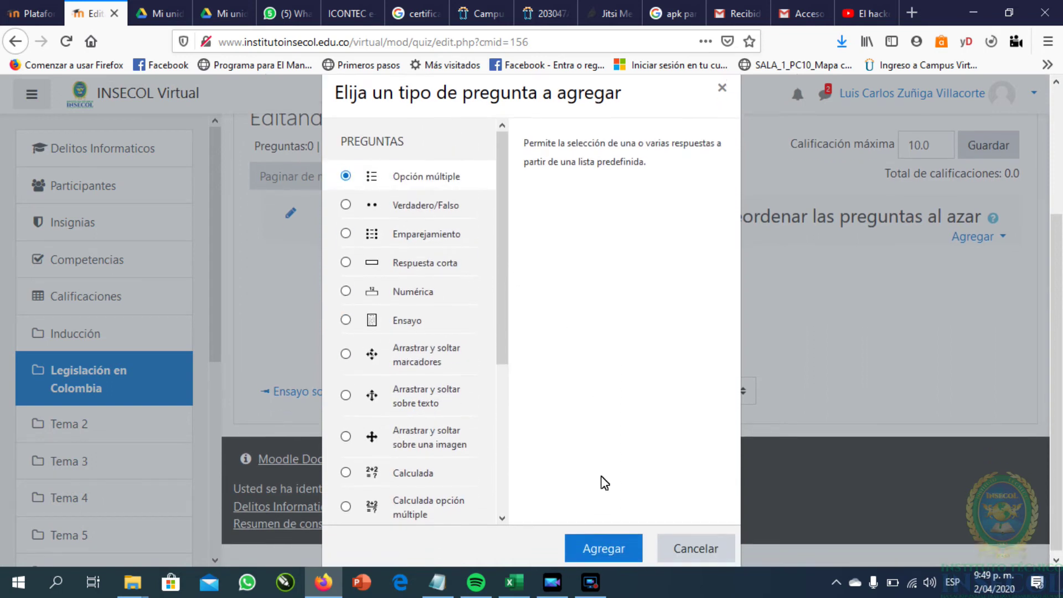
pyautogui.click(603, 537)
# Name the multiple-choice question "Pregunta 1"
pyautogui.scroll(-4, 810, 354)
pyautogui.scroll(-2, 690, 379)
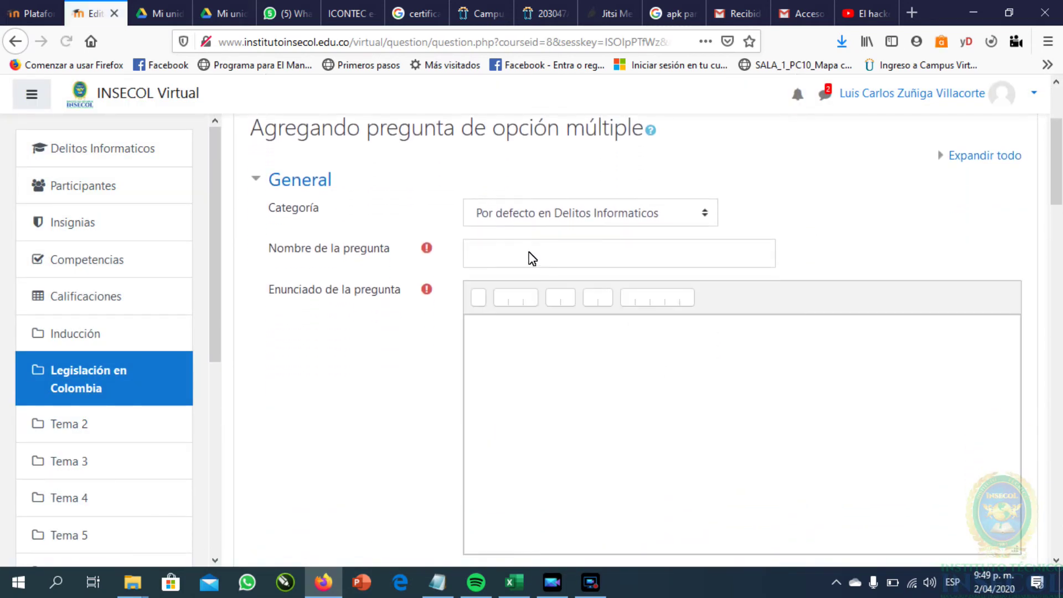
pyautogui.click(529, 252)
pyautogui.write('Prew')
pyautogui.write('g')
pyautogui.press('BackSpace')
pyautogui.press('BackSpace')
pyautogui.write('gunta 1')
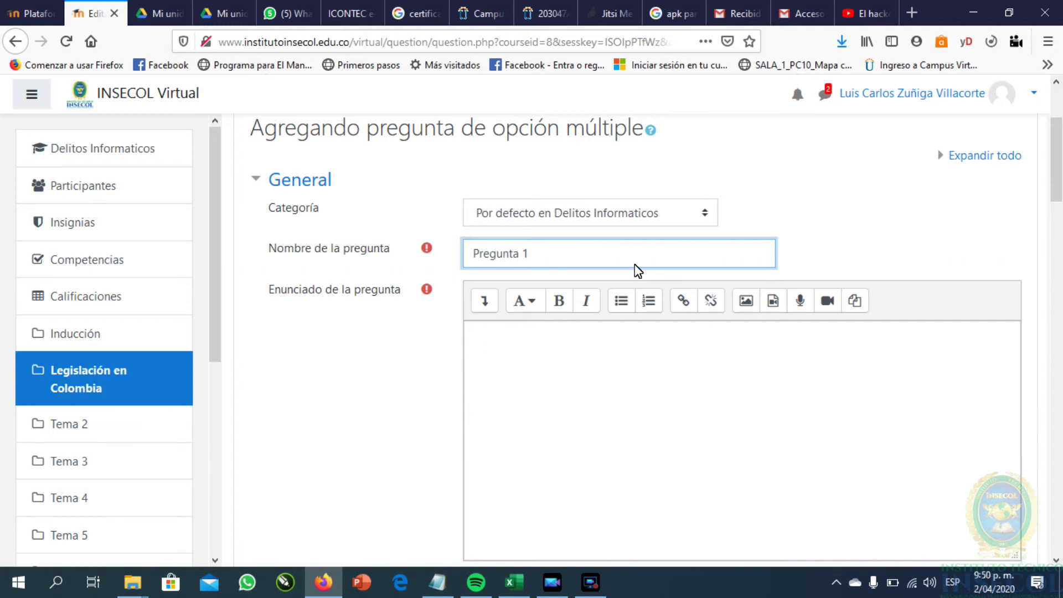
# Enter "de estos cual es un animal" as the Enunciado de la pregunta
pyautogui.click(593, 342)
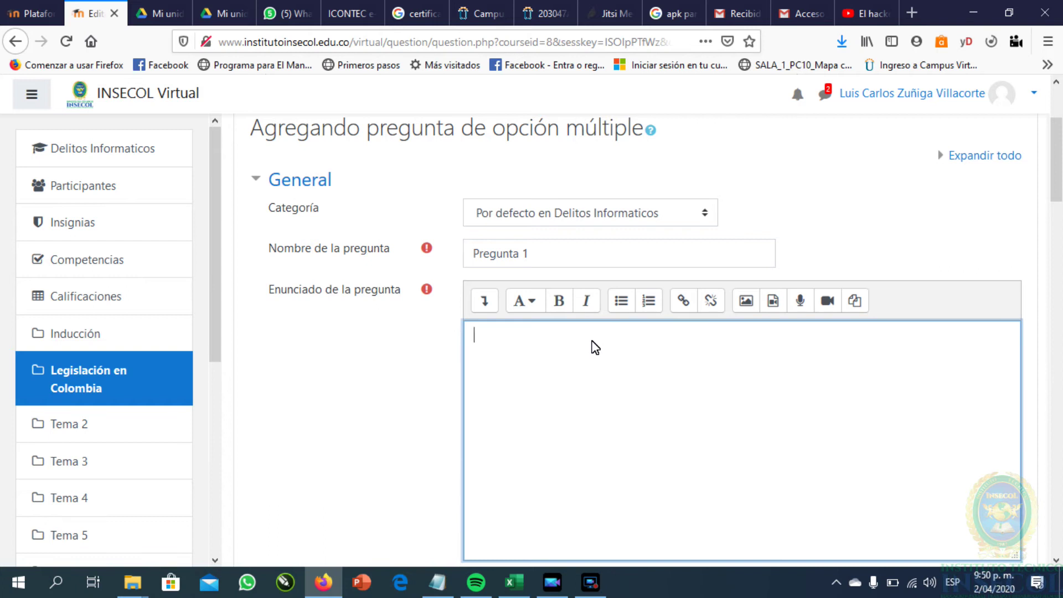
pyautogui.click(592, 340)
pyautogui.write('cu')
pyautogui.press('BackSpace')
pyautogui.press('BackSpace')
pyautogui.write('de estos cual es un animal')
# Set the question's Puntuación por defecto to 0.5
pyautogui.scroll(-4, 595, 400)
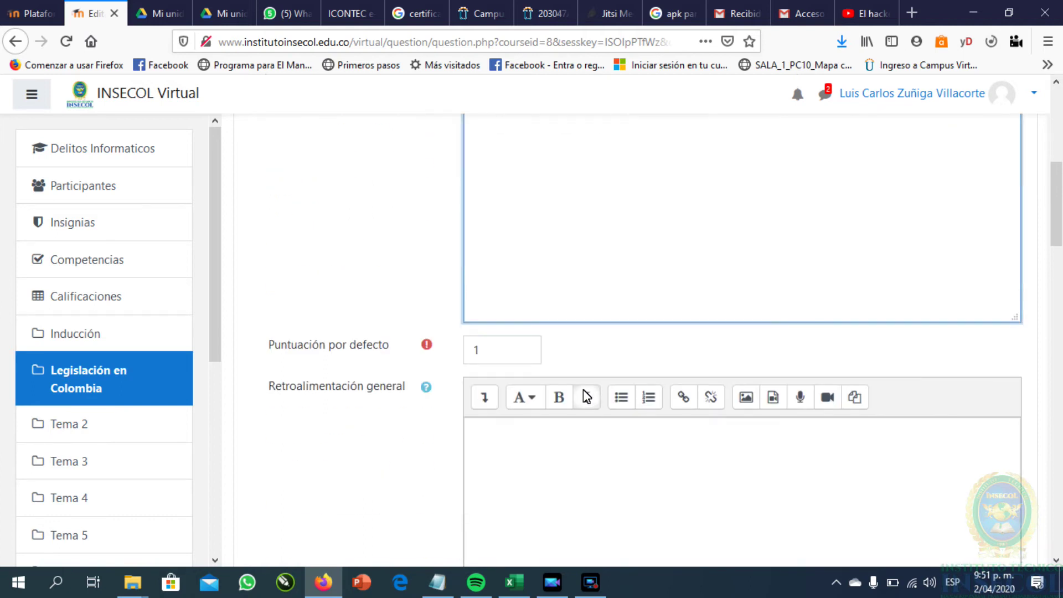
pyautogui.scroll(-1, 583, 389)
pyautogui.doubleClick(515, 269)
pyautogui.moveTo(501, 268); pyautogui.dragTo(463, 270)
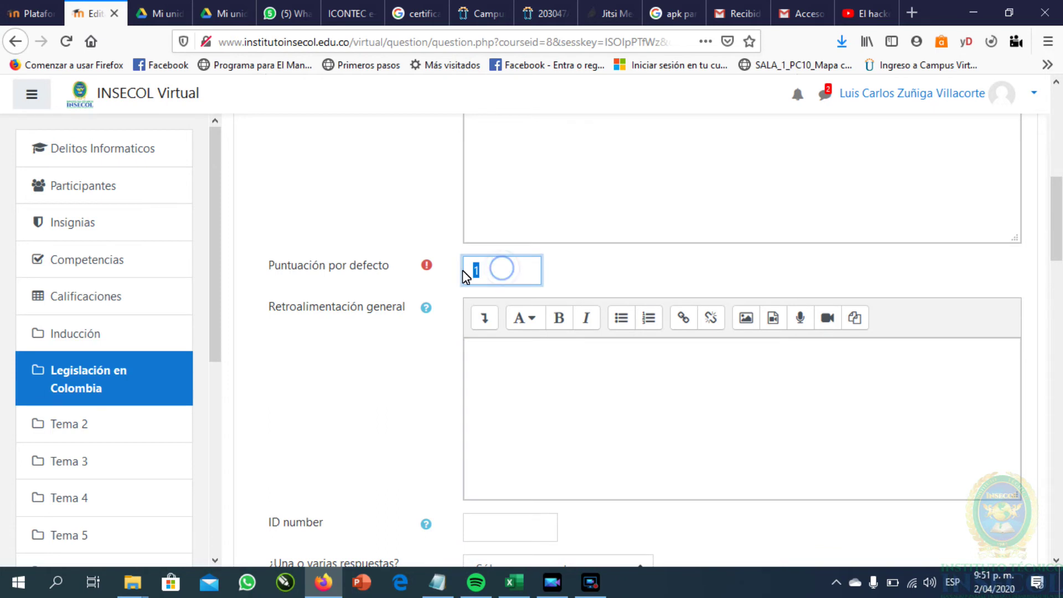
pyautogui.doubleClick(503, 270)
pyautogui.moveTo(492, 272); pyautogui.dragTo(458, 271)
pyautogui.doubleClick(499, 271)
pyautogui.doubleClick(511, 271)
pyautogui.write('0.5')
pyautogui.click(517, 381)
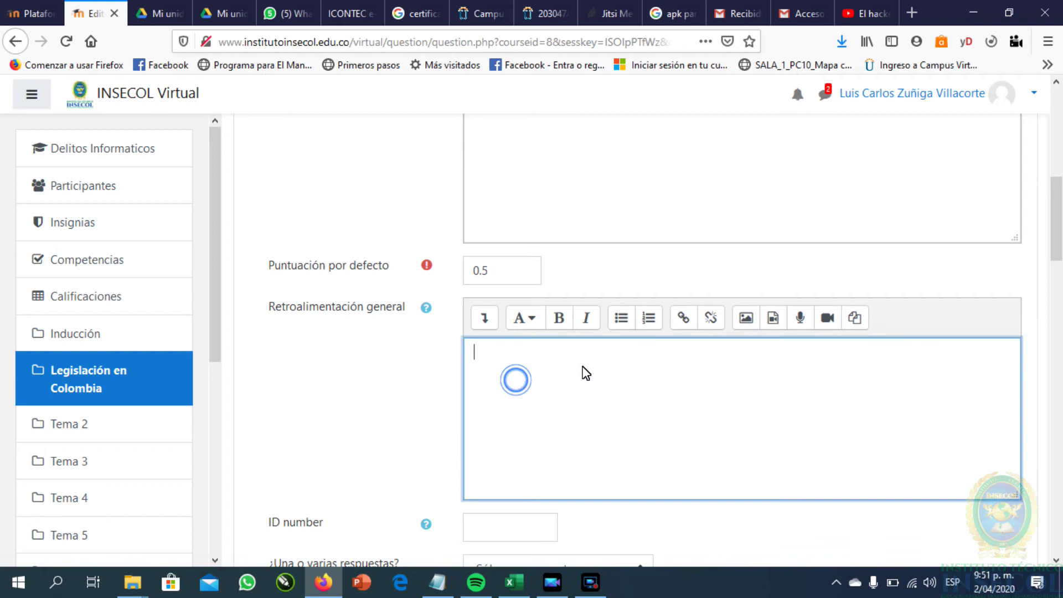
# Set ¿Una o varias respuestas? to Se permiten varias respuestas for the question
pyautogui.scroll(-2, 584, 373)
pyautogui.scroll(-2, 586, 372)
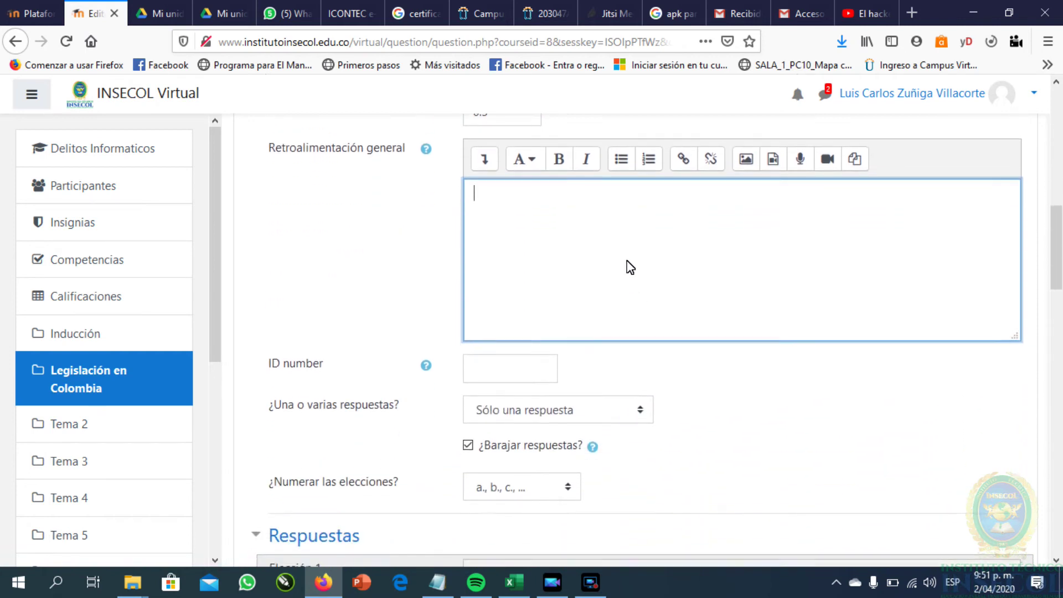
pyautogui.scroll(-2, 613, 245)
pyautogui.scroll(-2, 438, 314)
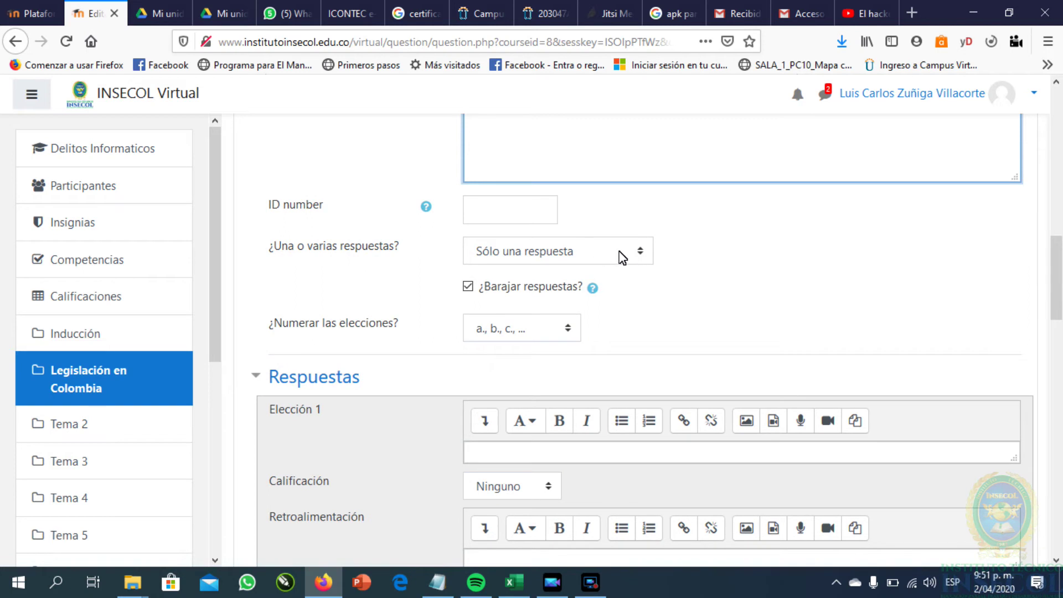
pyautogui.scroll(-2, 702, 261)
pyautogui.scroll(15, 720, 252)
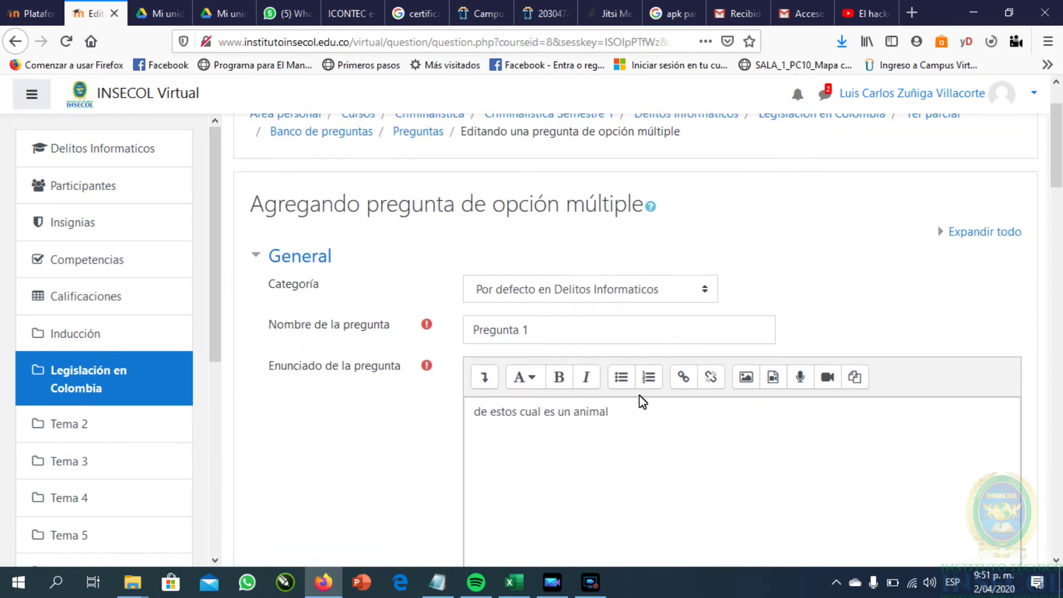
pyautogui.scroll(-10, 667, 371)
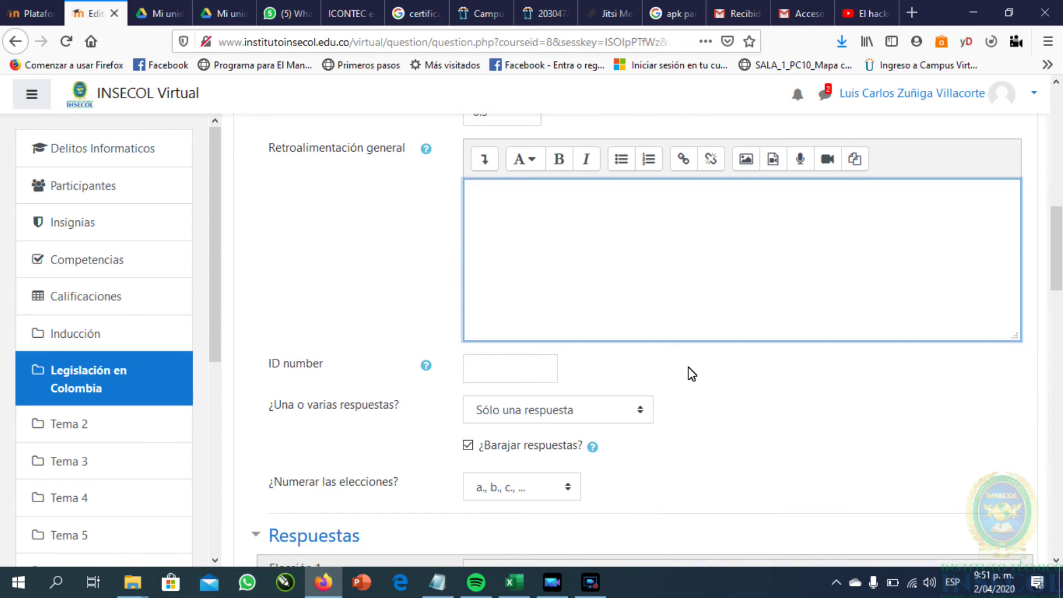
pyautogui.scroll(-3, 698, 374)
pyautogui.click(642, 336)
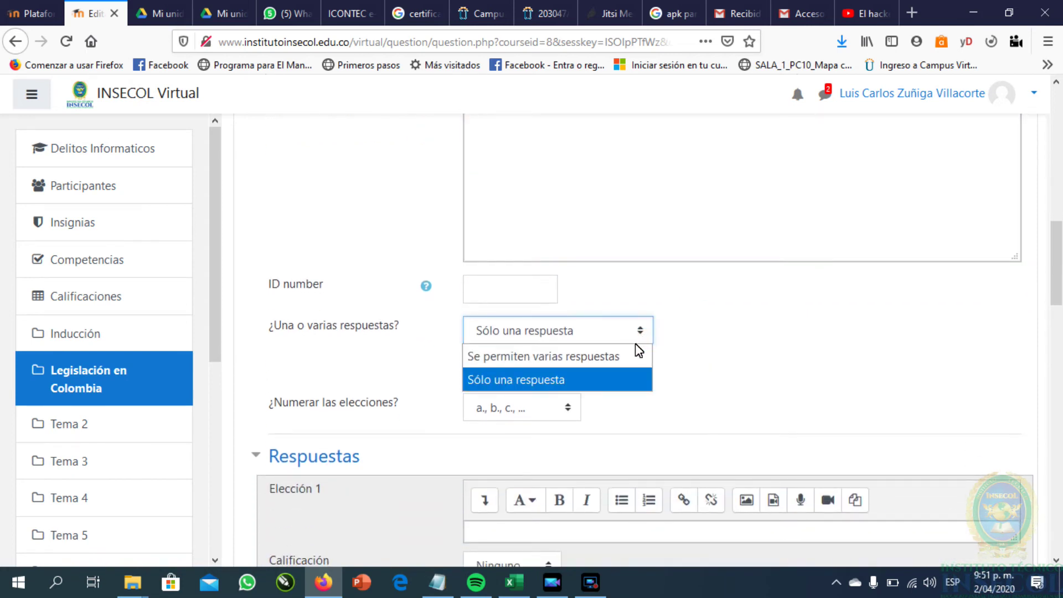
pyautogui.click(601, 355)
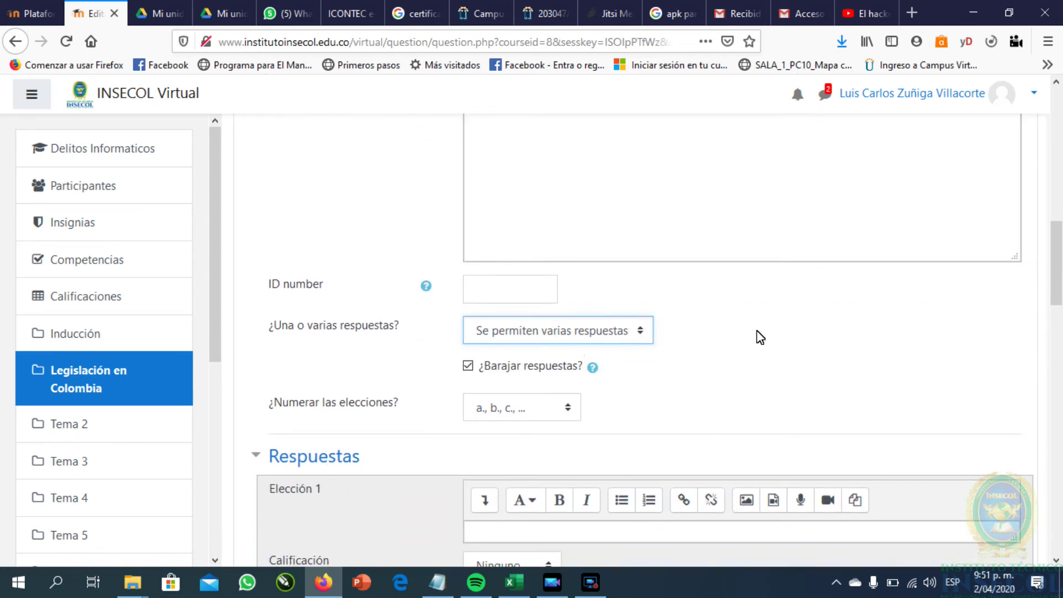
# Enter "gato" as the answer text of Elección 1 in Respuestas
pyautogui.scroll(-4, 760, 338)
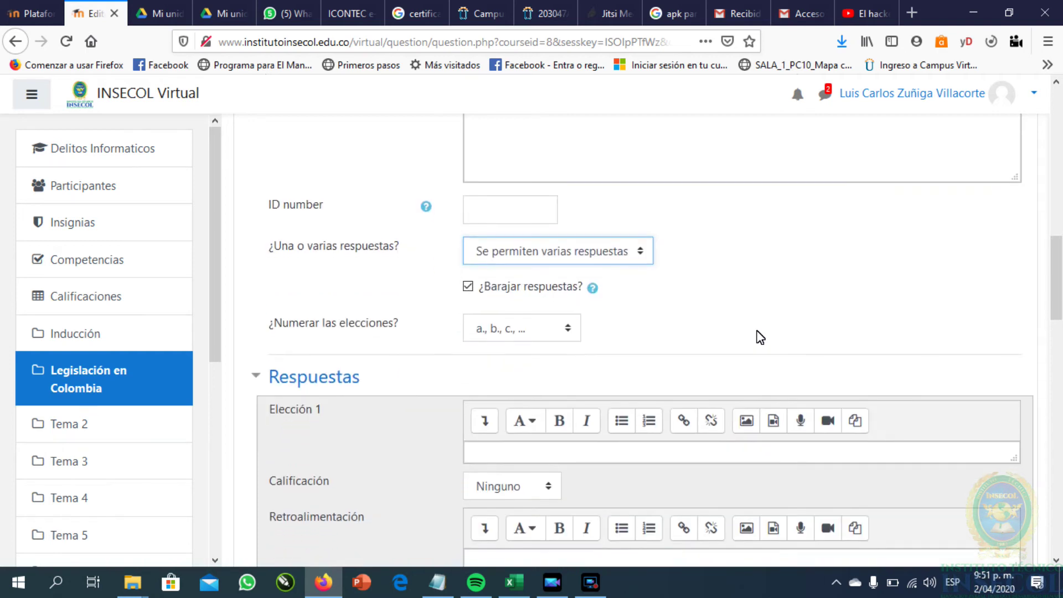
pyautogui.scroll(6, 760, 337)
pyautogui.scroll(-7, 759, 336)
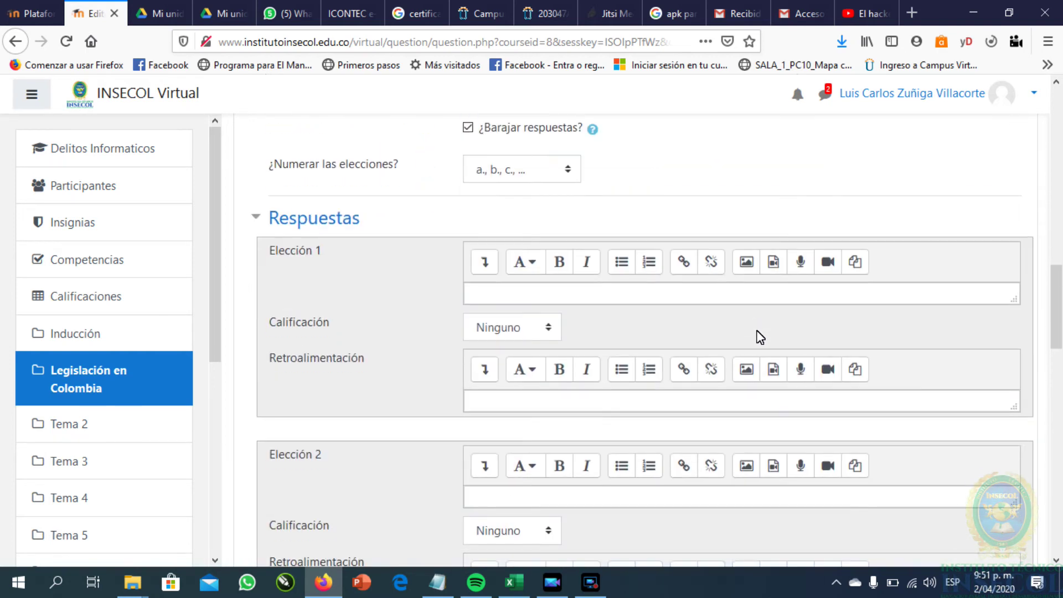
pyautogui.scroll(3, 584, 244)
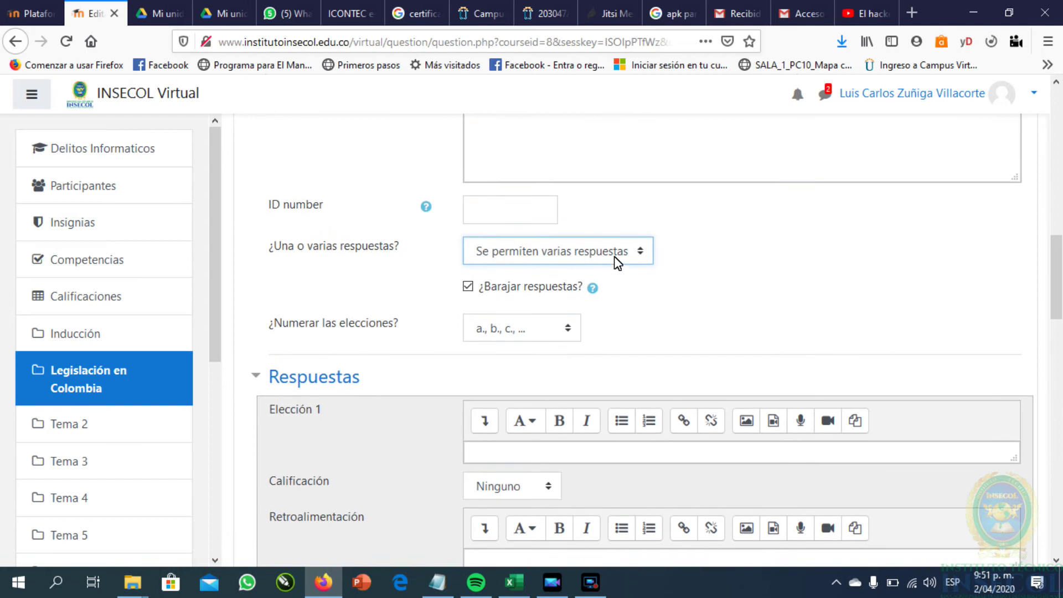
pyautogui.scroll(-1, 615, 277)
pyautogui.click(601, 374)
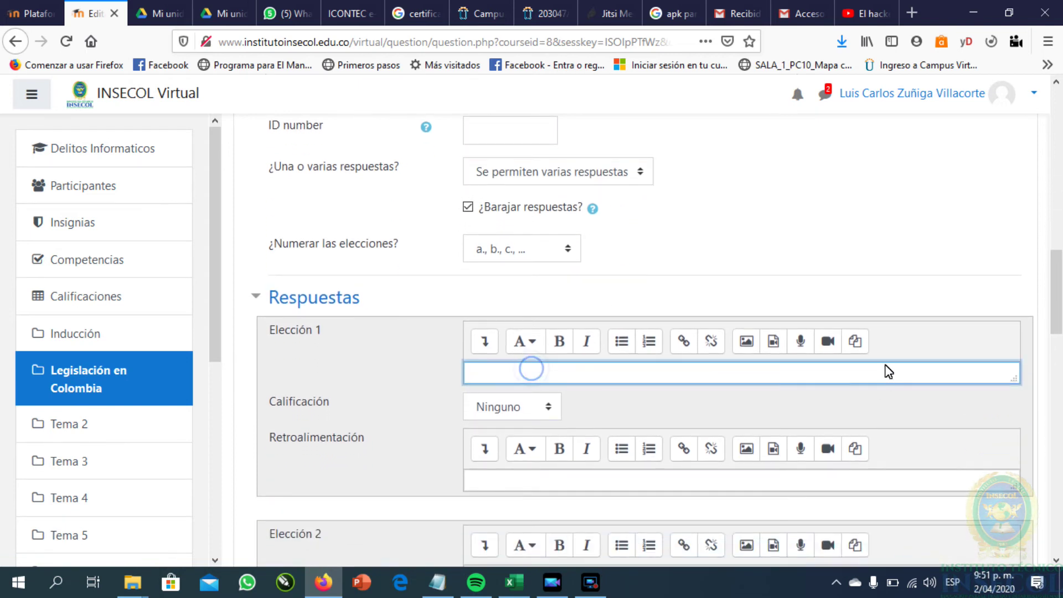
pyautogui.scroll(-1, 824, 306)
pyautogui.scroll(-2, 820, 299)
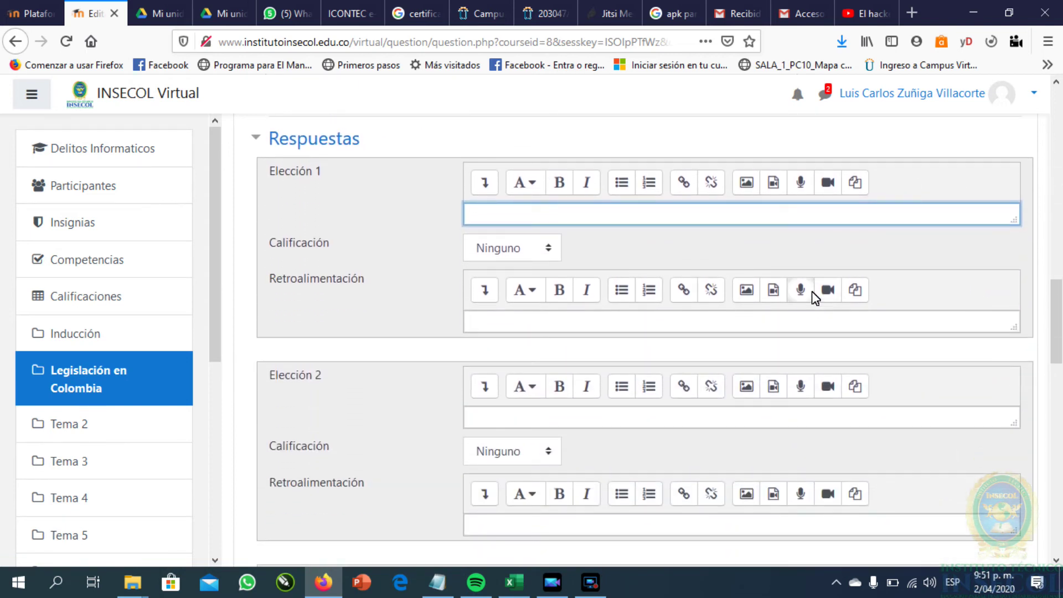
pyautogui.scroll(1, 813, 292)
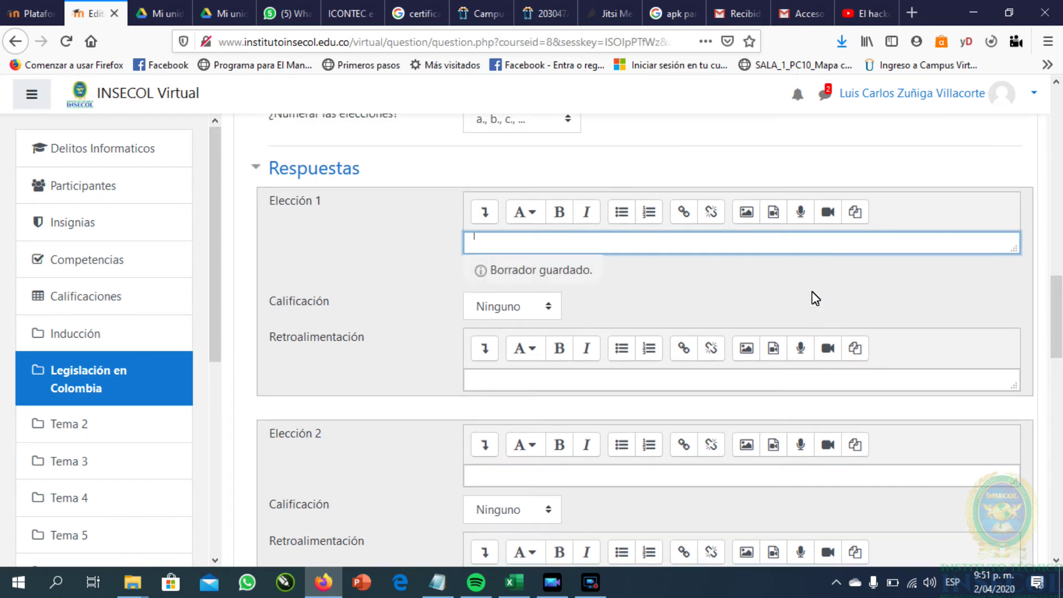
pyautogui.write('gato')
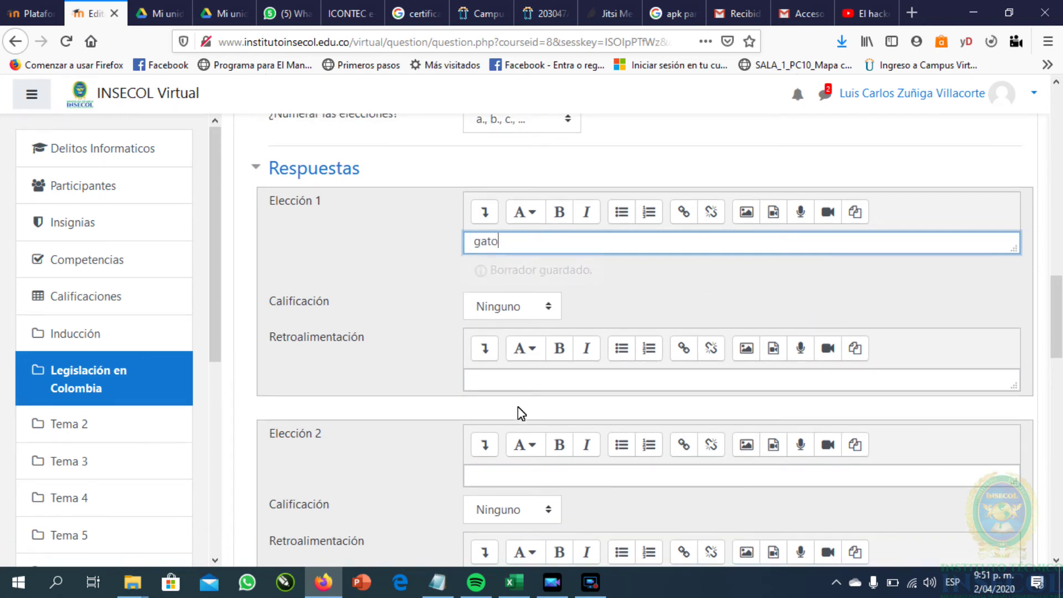
# Set the Calificación of the "gato" answer to 50%
pyautogui.scroll(-1, 520, 464)
pyautogui.click(600, 419)
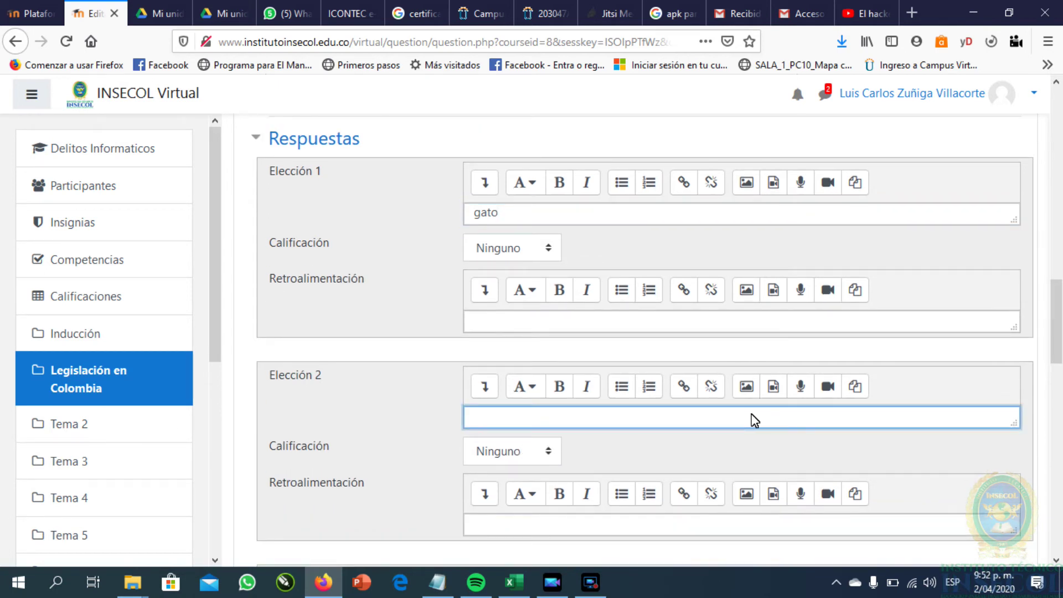
pyautogui.click(544, 247)
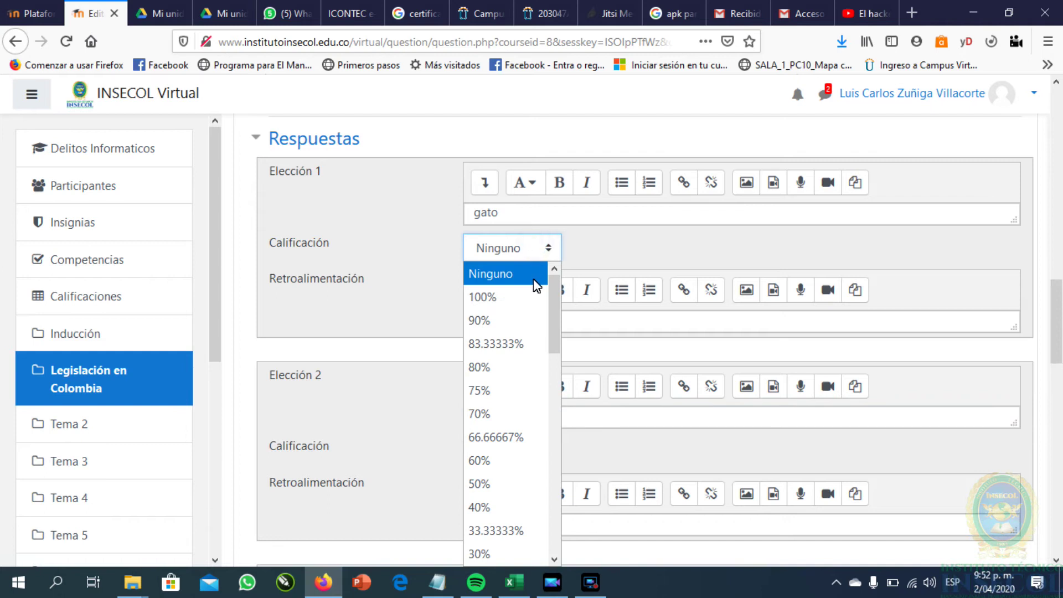
pyautogui.click(489, 483)
# Enter "perro" as Elección 2 and set its Calificación to 50%
pyautogui.click(511, 420)
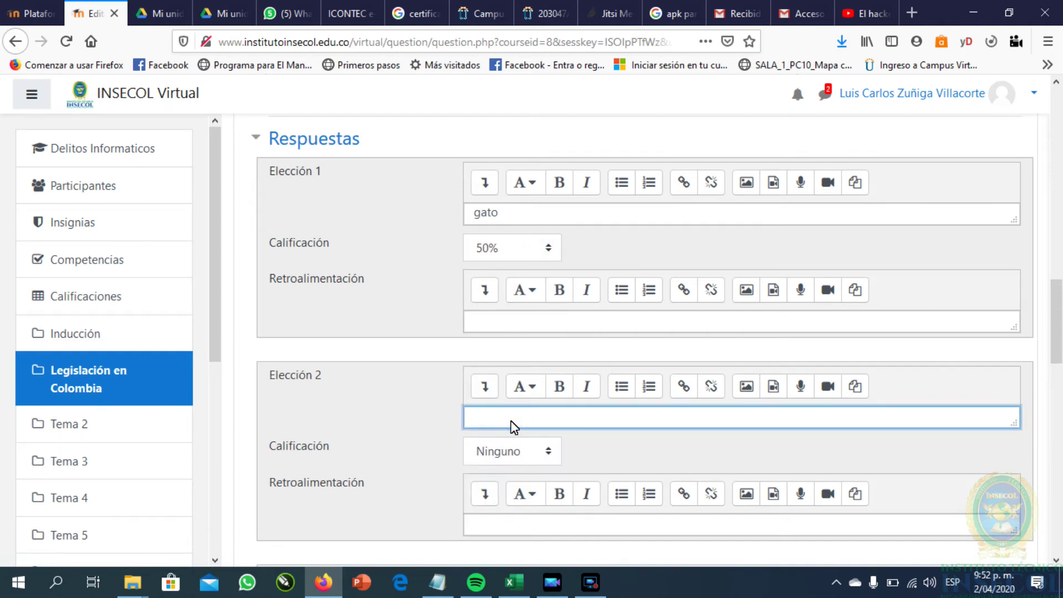
pyautogui.write('perro')
pyautogui.click(510, 454)
pyautogui.click(483, 296)
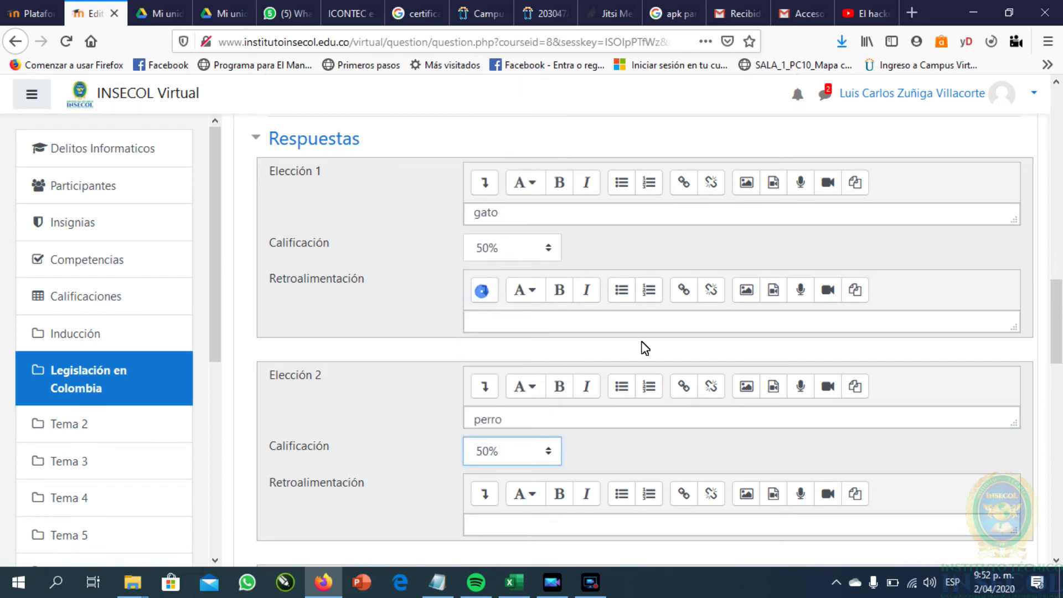
# Enter "flor" as the answer text of Elección 3
pyautogui.scroll(-3, 645, 400)
pyautogui.click(504, 463)
pyautogui.scroll(-2, 763, 390)
pyautogui.scroll(-1, 763, 391)
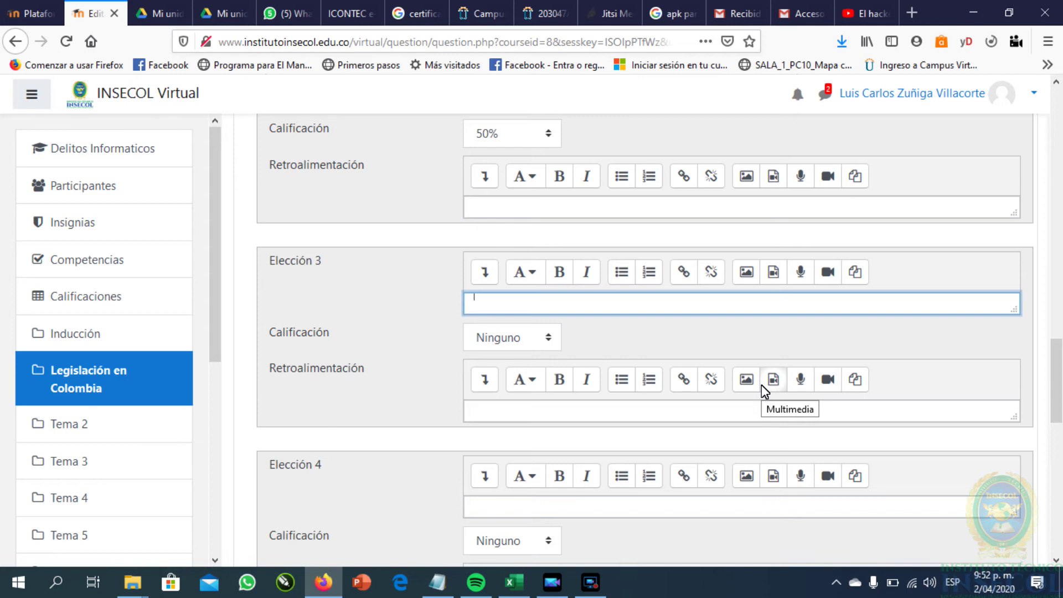
pyautogui.write('flor')
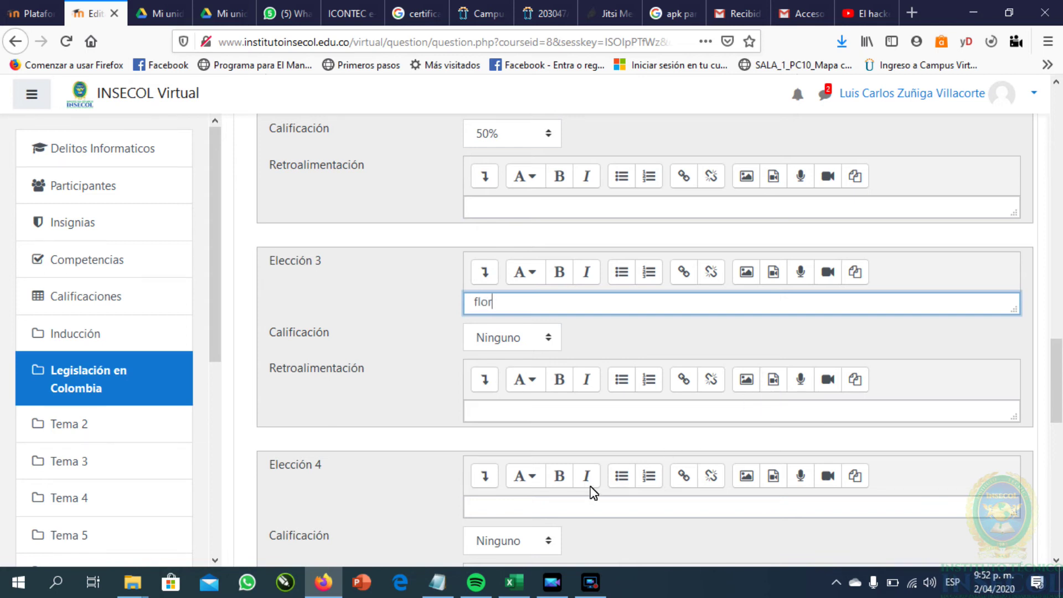
# Enter "geranio" as the answer text of Elección 4
pyautogui.click(562, 507)
pyautogui.scroll(-3, 849, 334)
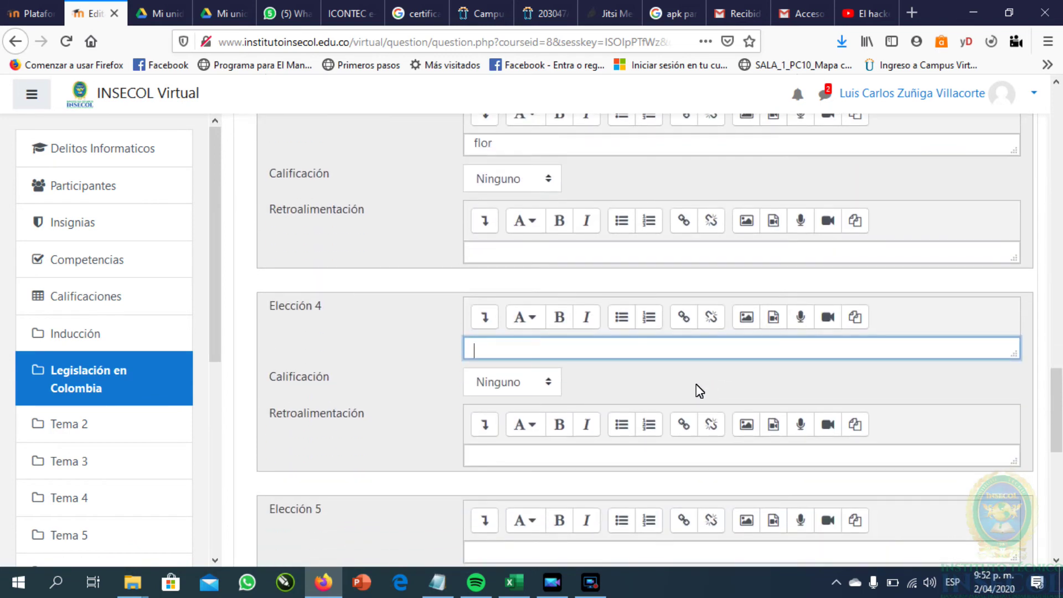
pyautogui.write('geranio')
pyautogui.scroll(-3, 640, 457)
pyautogui.click(556, 393)
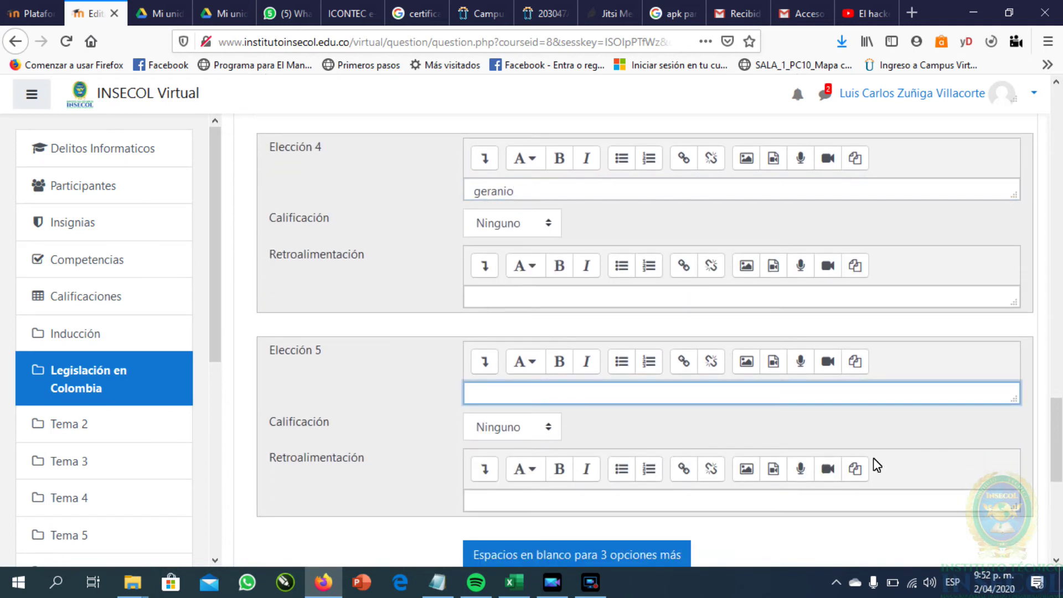
# Enter "piedra" as the answer text of Elección 5
pyautogui.write('piedra')
pyautogui.scroll(5, 559, 410)
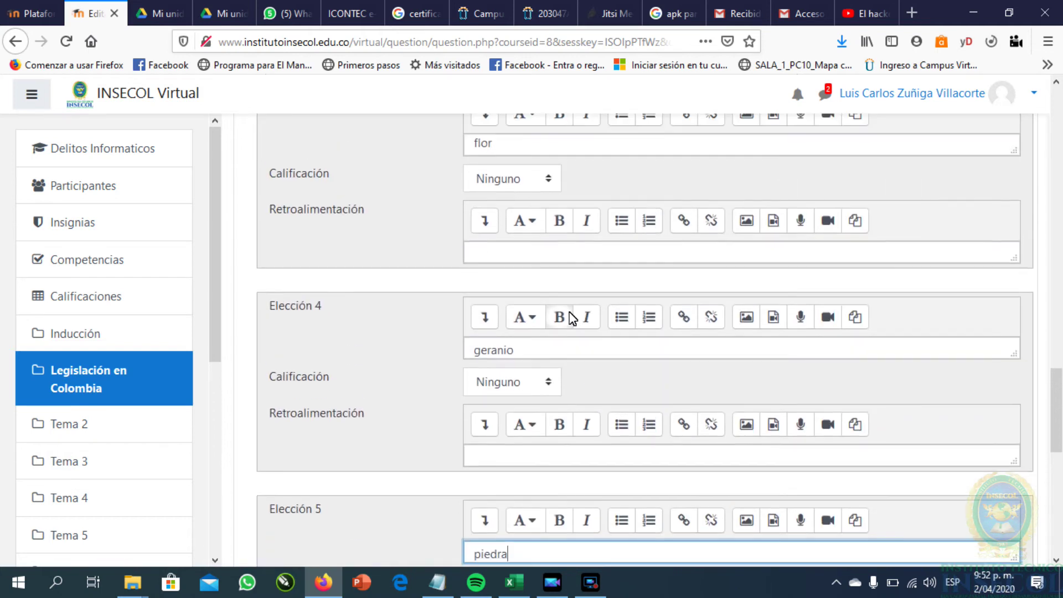
pyautogui.scroll(-7, 583, 344)
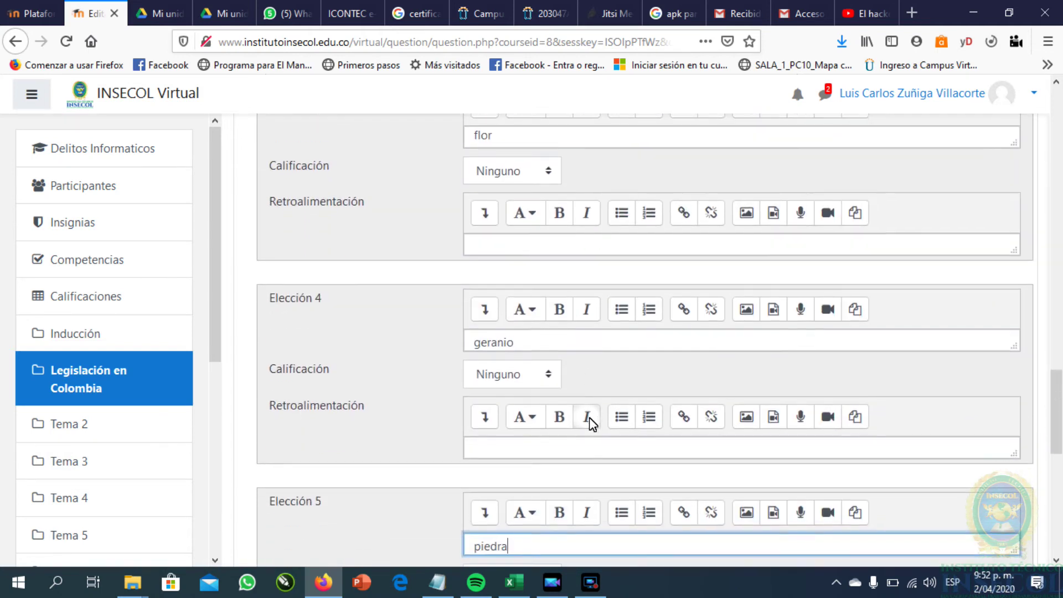
pyautogui.scroll(-3, 592, 425)
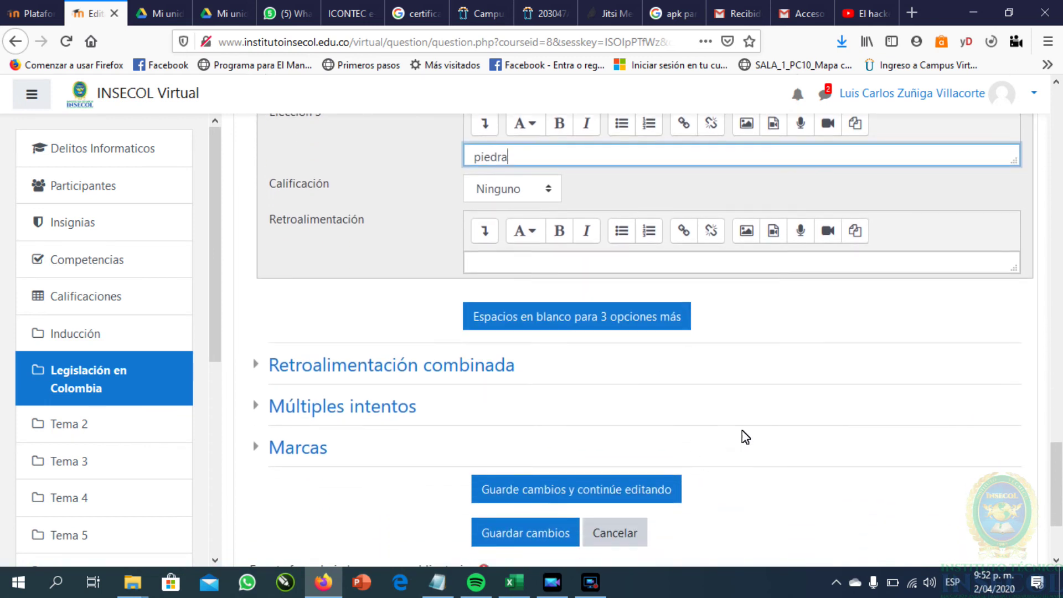
# Enter "respuesta correcta" as the Retroalimentación of Elección 1, the "gato" answer
pyautogui.scroll(15, 751, 430)
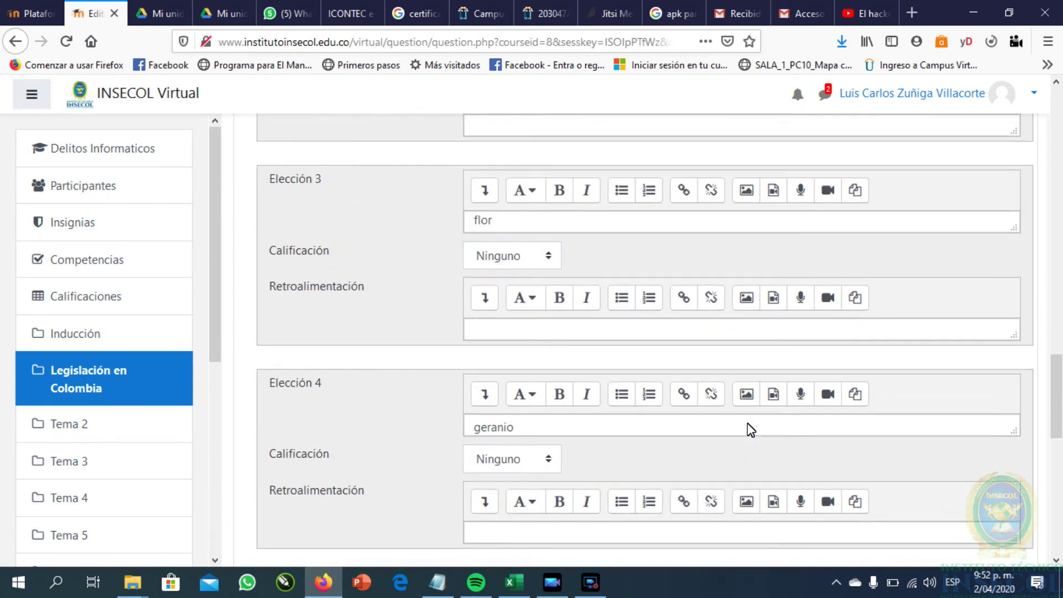
pyautogui.scroll(3, 750, 430)
pyautogui.scroll(-2, 634, 434)
pyautogui.click(502, 405)
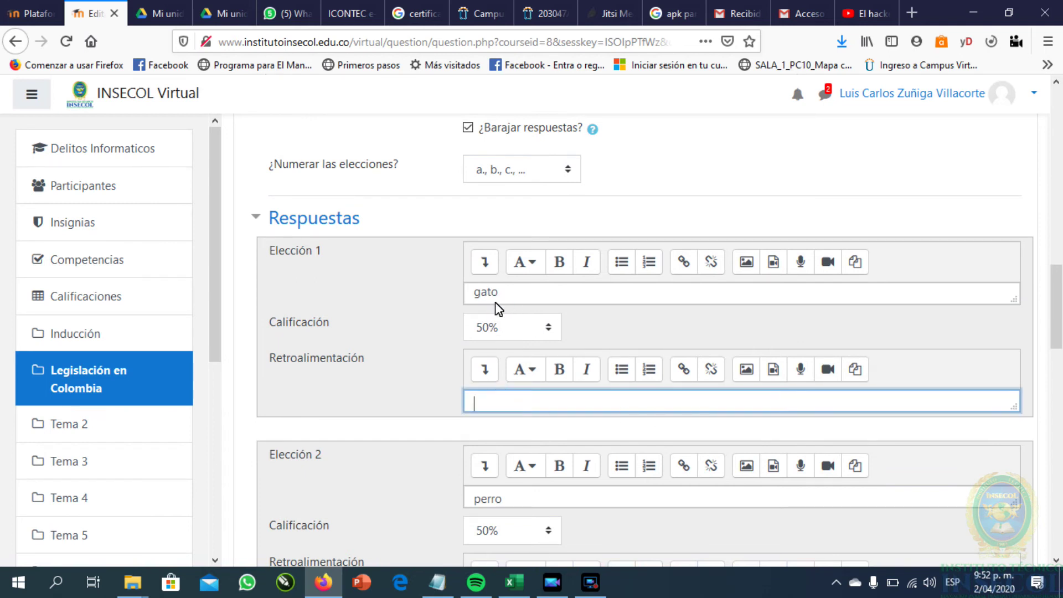
pyautogui.click(534, 402)
pyautogui.write('respuesta')
pyautogui.write('co')
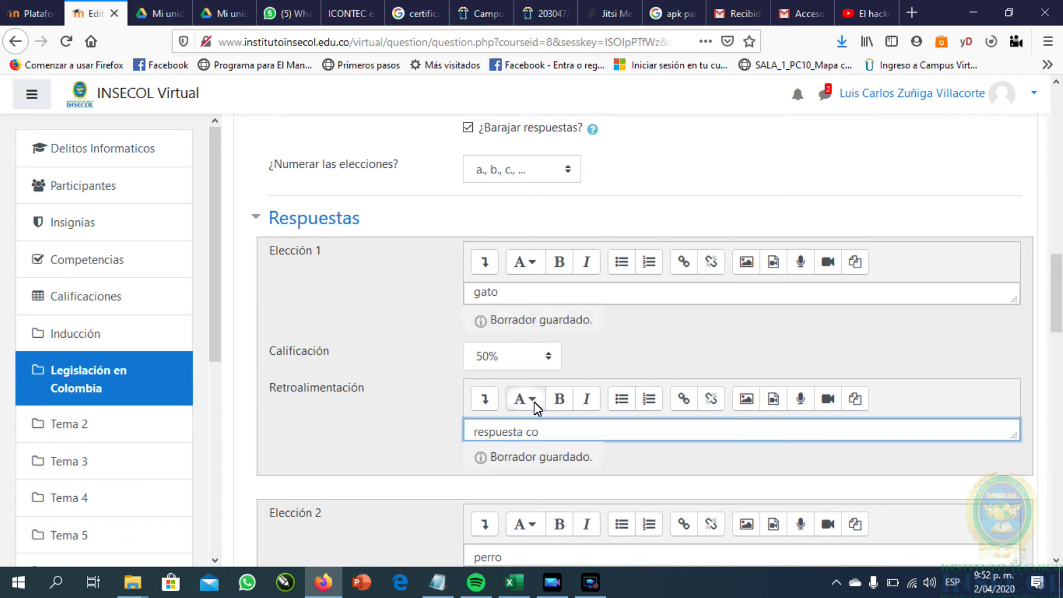
pyautogui.write('rrecta')
# Copy the "respuesta correcta" feedback from Elección 1 into the Retroalimentación of Elección 2
pyautogui.moveTo(576, 433); pyautogui.dragTo(440, 419)
pyautogui.rightClick(487, 426)
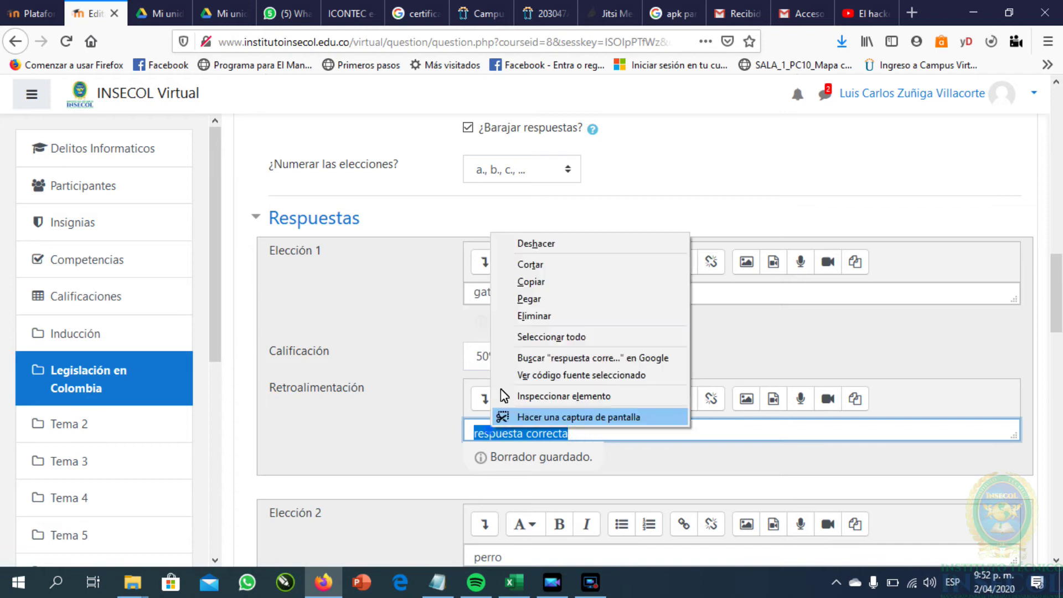
pyautogui.click(540, 283)
pyautogui.scroll(-5, 554, 388)
pyautogui.click(561, 368)
pyautogui.hotkey('ctrl', 'v')
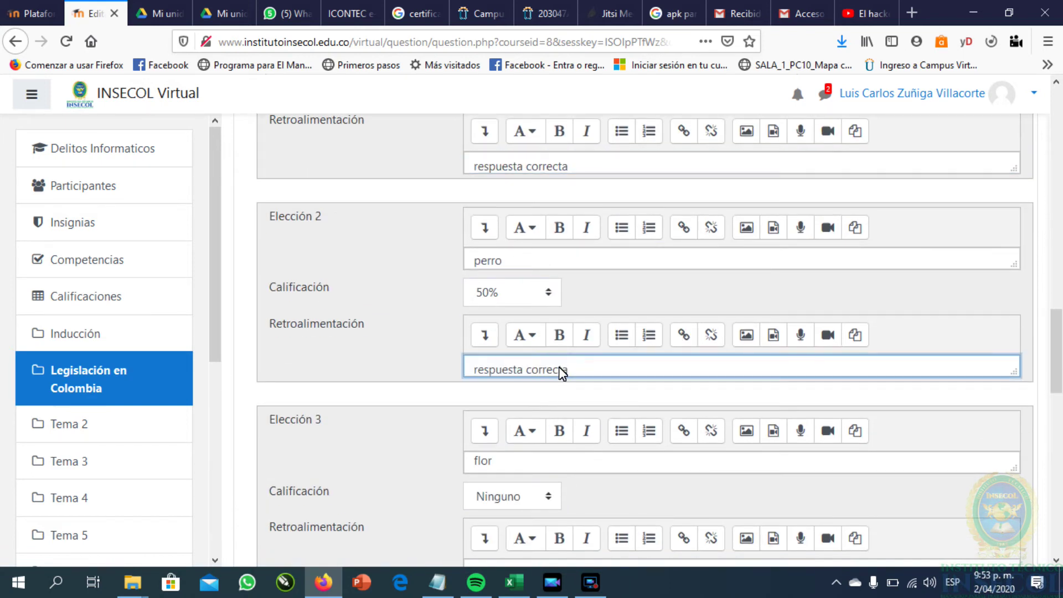
pyautogui.press('Return')
# Enter "respuesta incorrecta, las respuestas correctas son: perro y gato" as the Retroalimentación of Elección 3
pyautogui.scroll(-3, 487, 465)
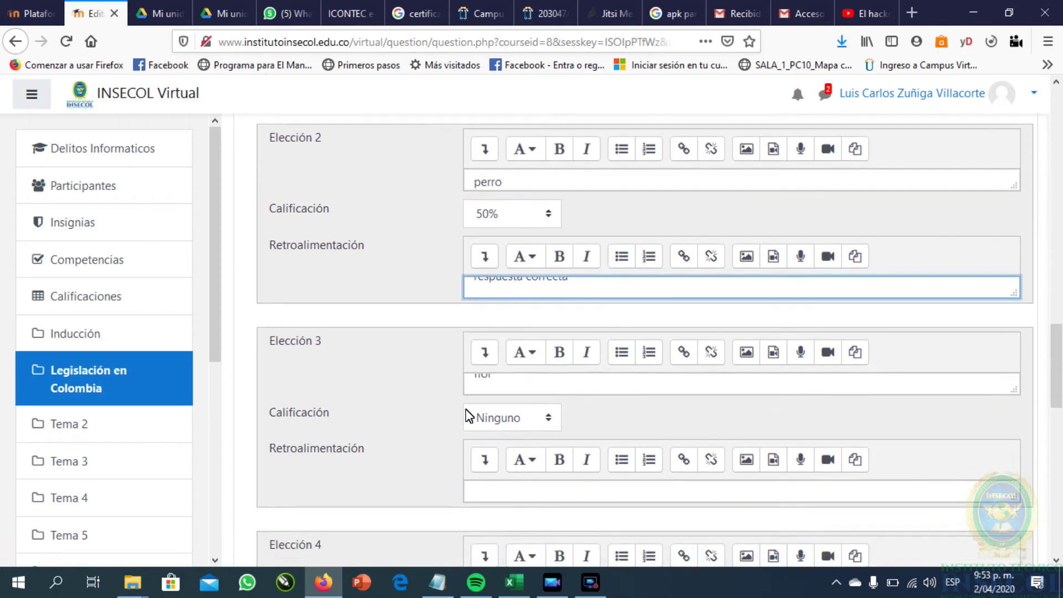
pyautogui.click(505, 410)
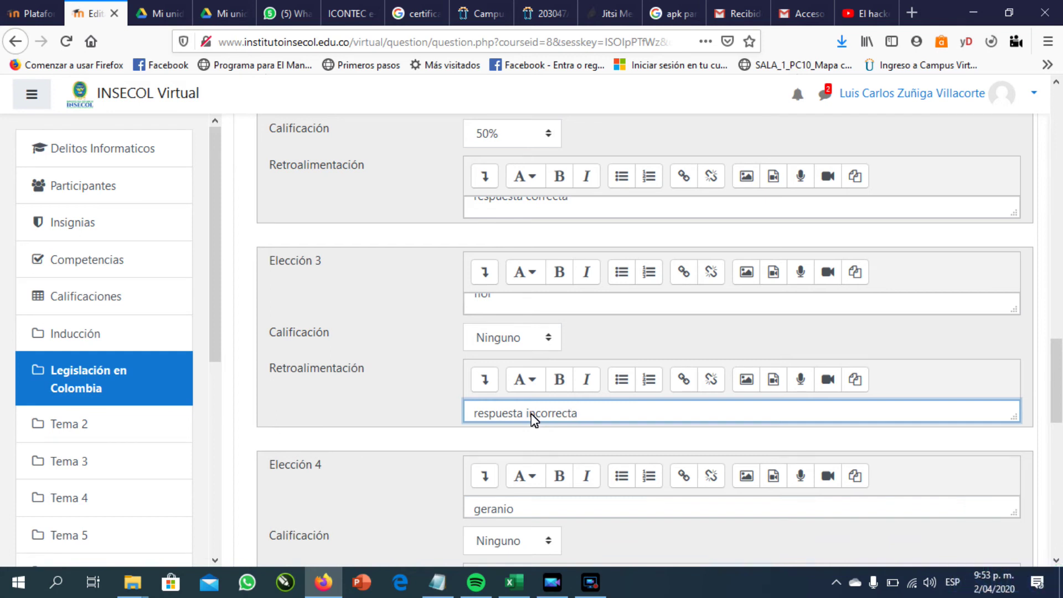
pyautogui.write('respuestas correctas son: perro y gato')
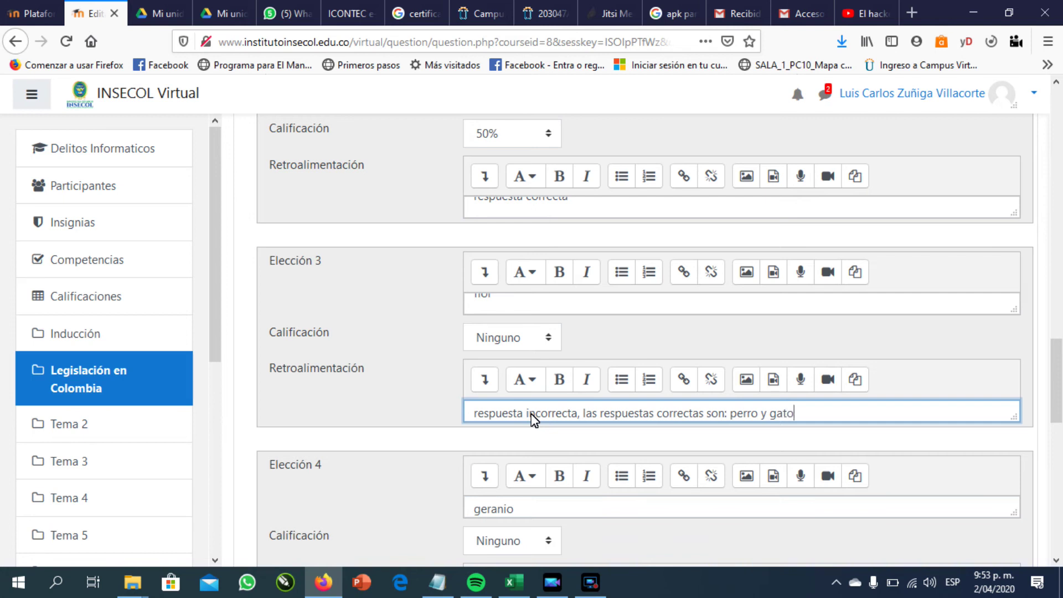
# Copy the incorrect-answer feedback from Elección 3 into the Retroalimentación of Elección 4
pyautogui.moveTo(813, 419); pyautogui.dragTo(434, 415)
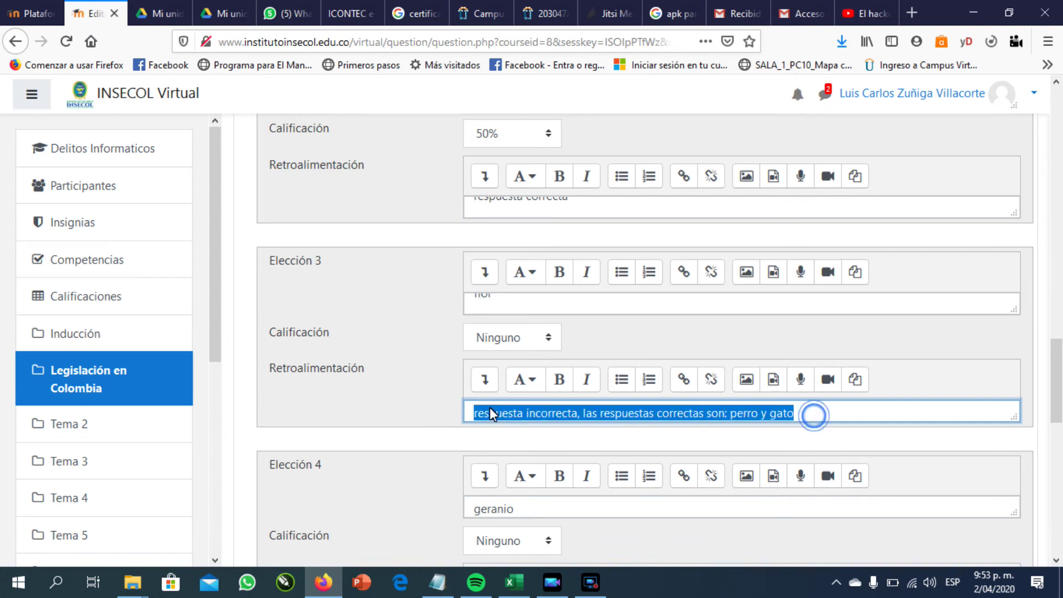
pyautogui.rightClick(530, 410)
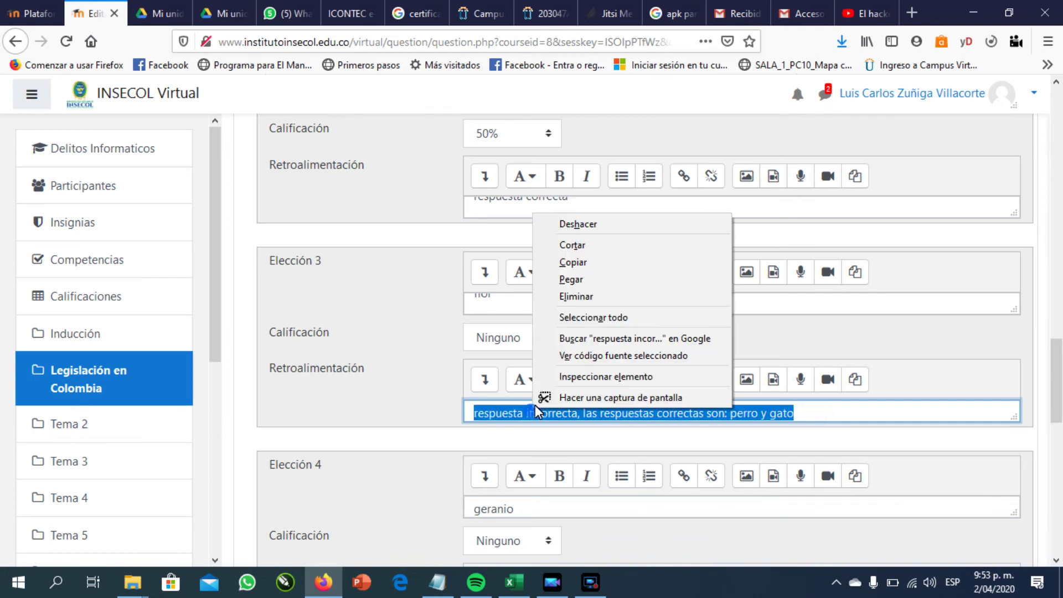
pyautogui.click(586, 262)
pyautogui.scroll(-7, 587, 376)
pyautogui.rightClick(555, 219)
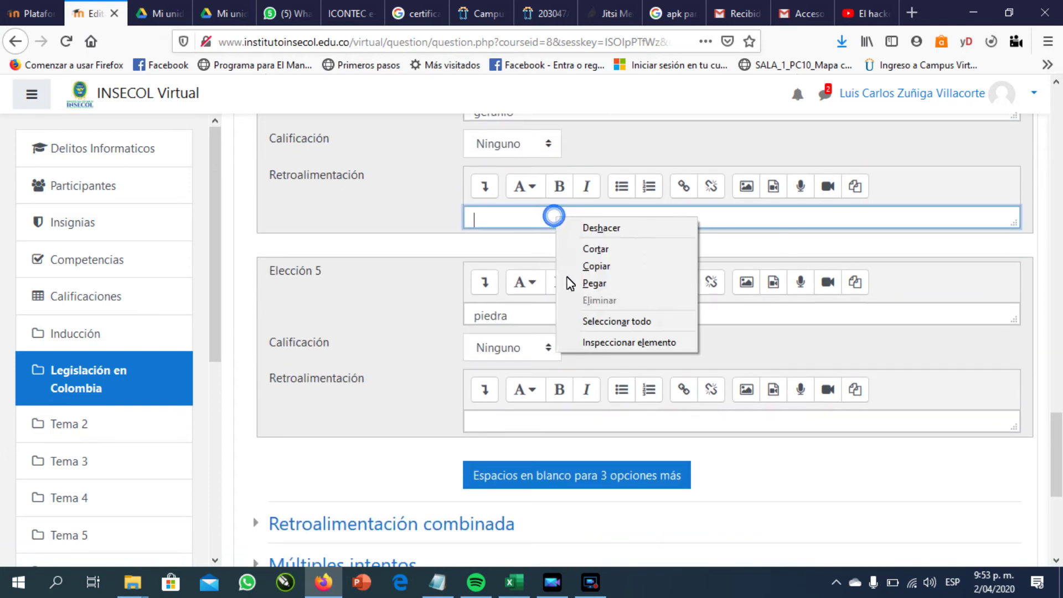
pyautogui.click(594, 283)
# Paste the same incorrect-answer feedback into the Retroalimentación of Elección 5 and save the question
pyautogui.rightClick(550, 423)
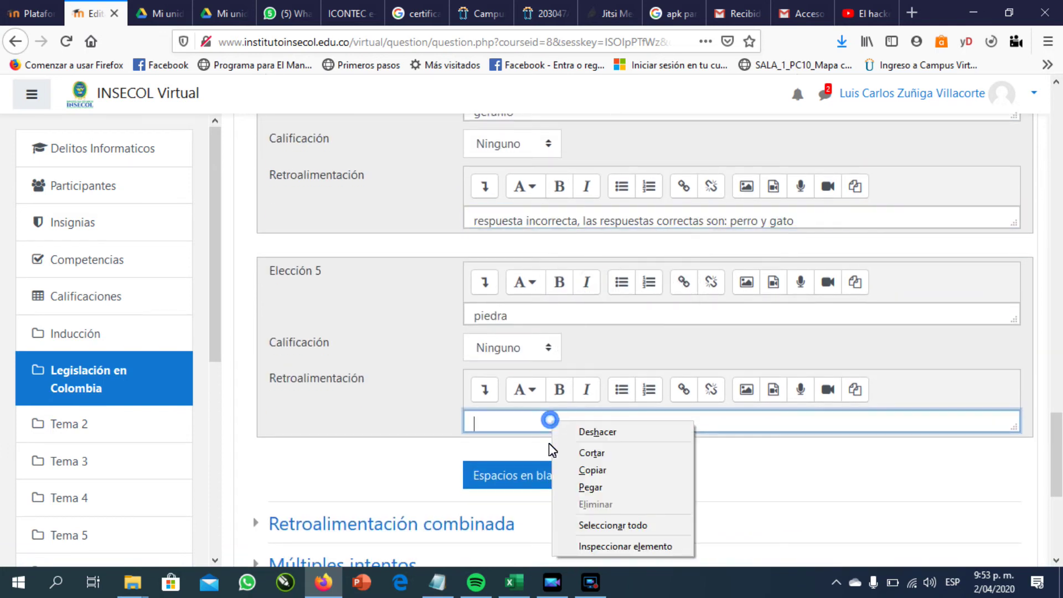
pyautogui.click(590, 487)
pyautogui.scroll(-5, 736, 487)
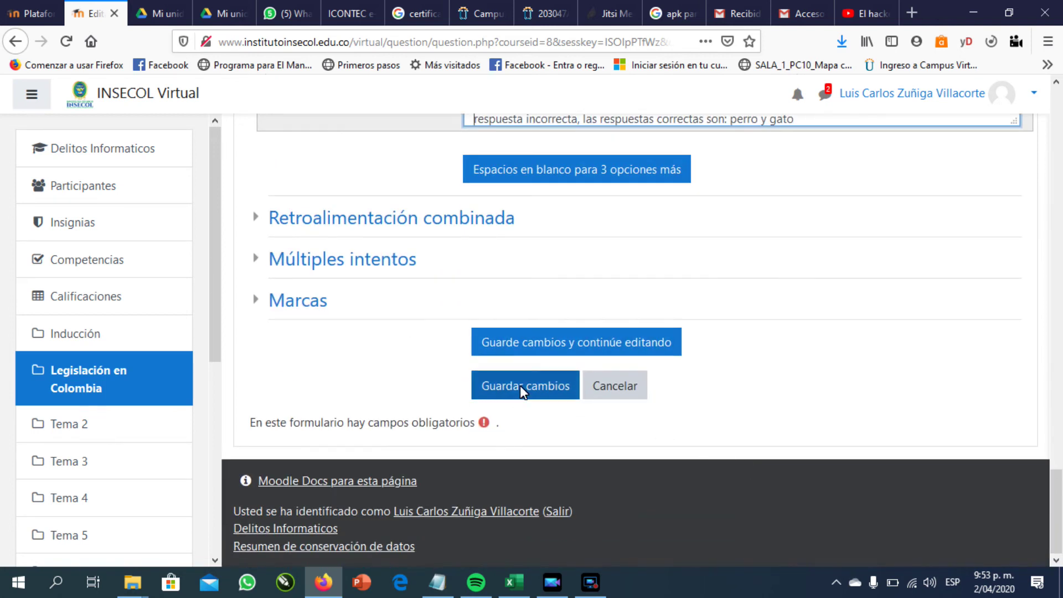
pyautogui.click(535, 384)
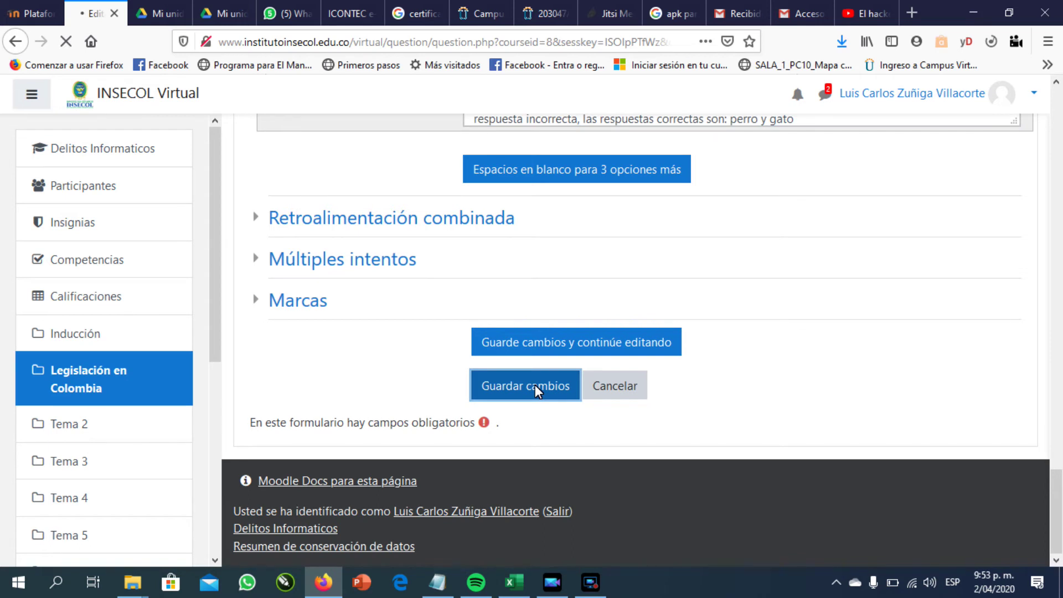
# Add a new question of type Verdadero/Falso to the quiz below Pregunta 1
pyautogui.scroll(-2, 664, 405)
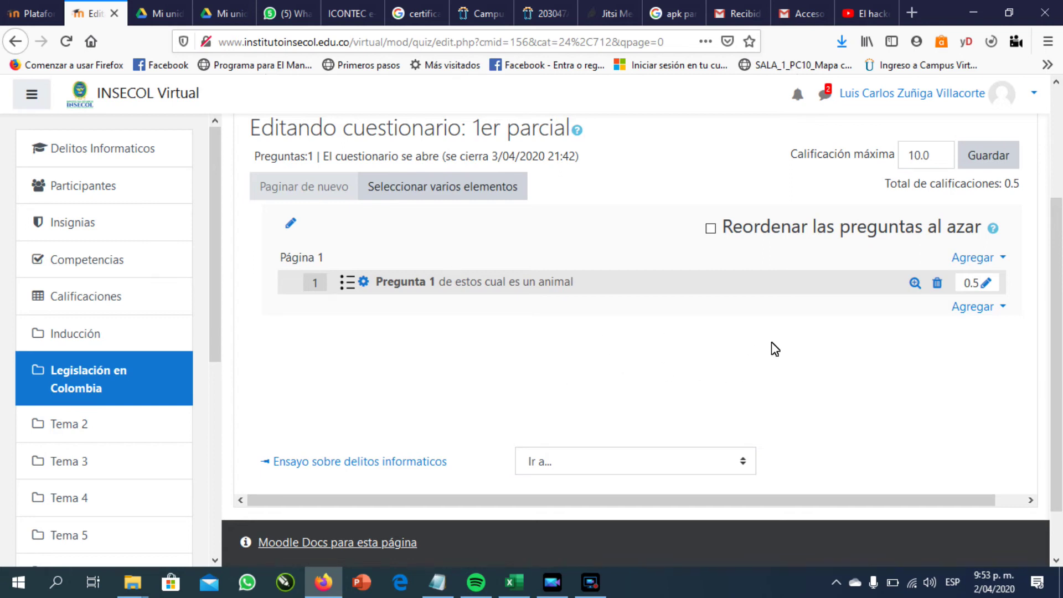
pyautogui.click(1001, 307)
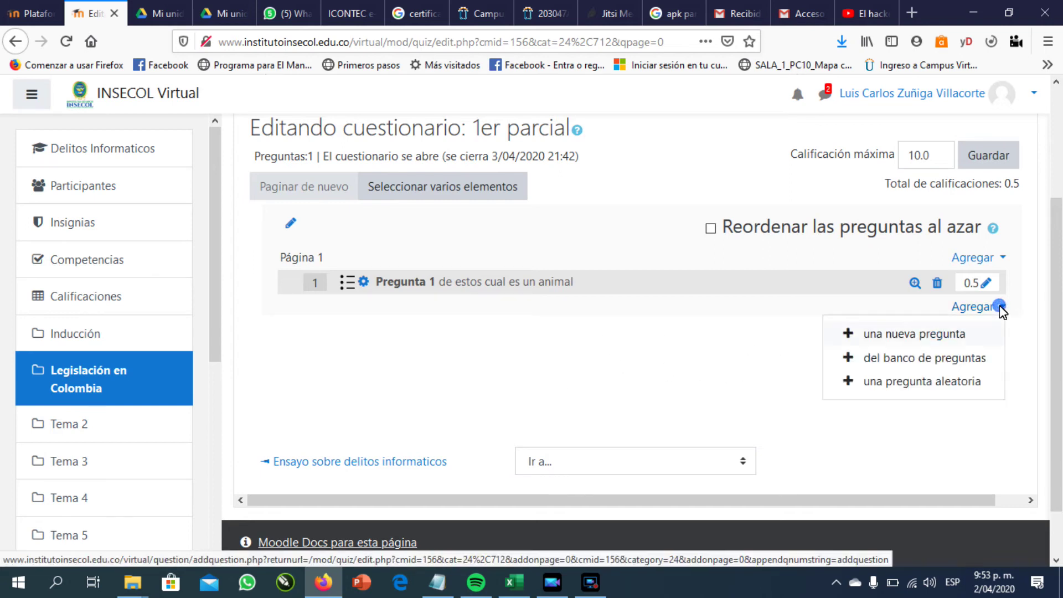
pyautogui.click(915, 334)
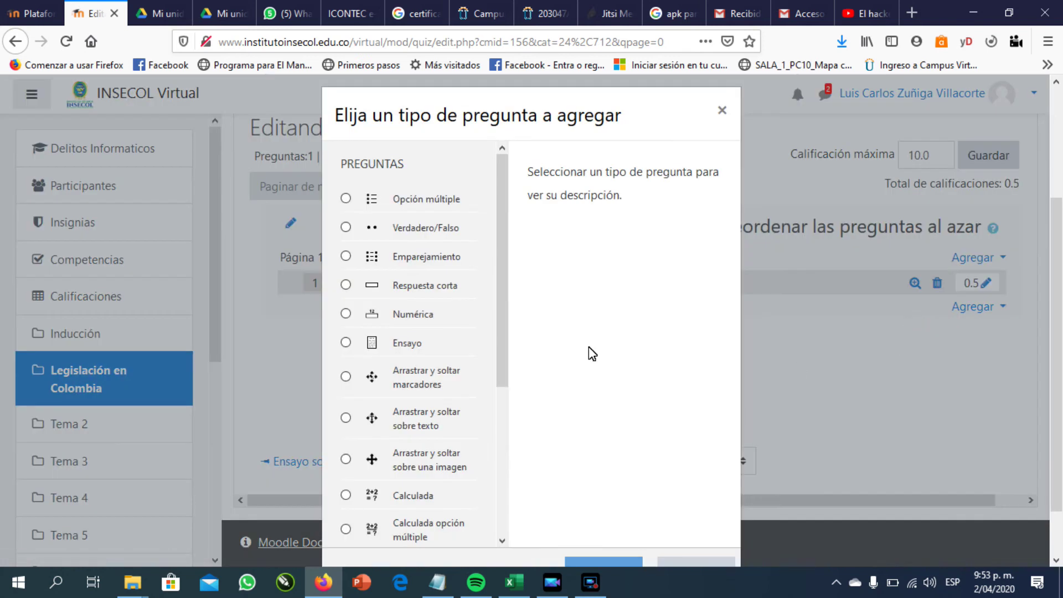
pyautogui.click(346, 229)
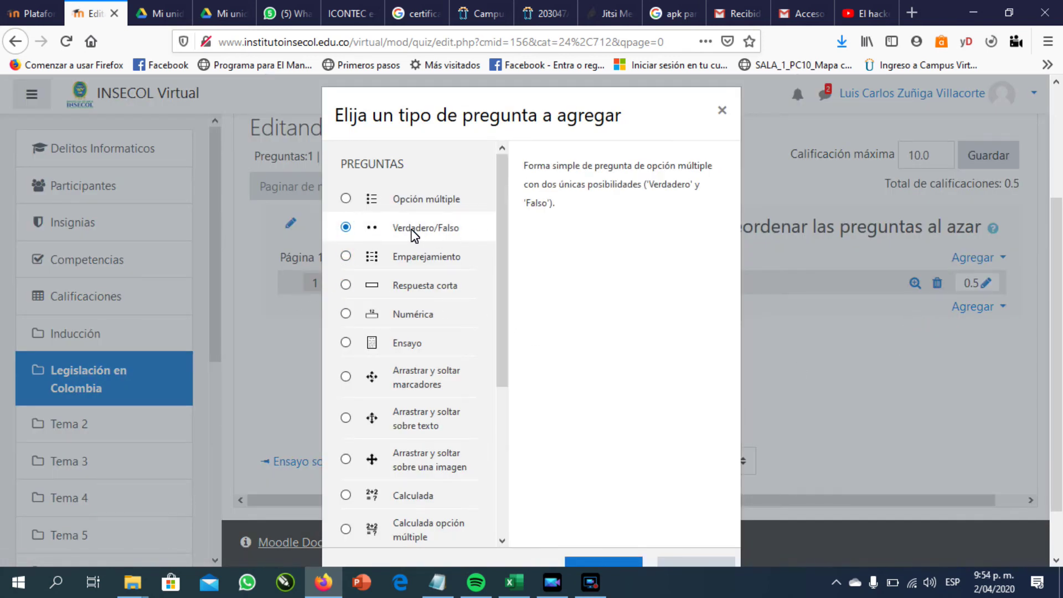
pyautogui.scroll(-1, 750, 402)
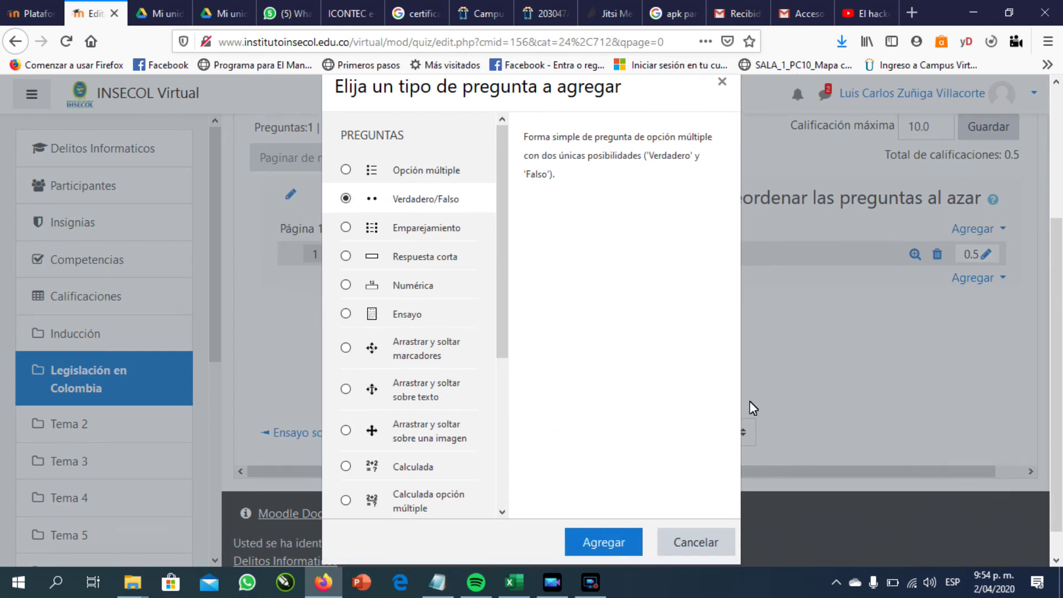
pyautogui.scroll(-1, 749, 402)
pyautogui.click(609, 512)
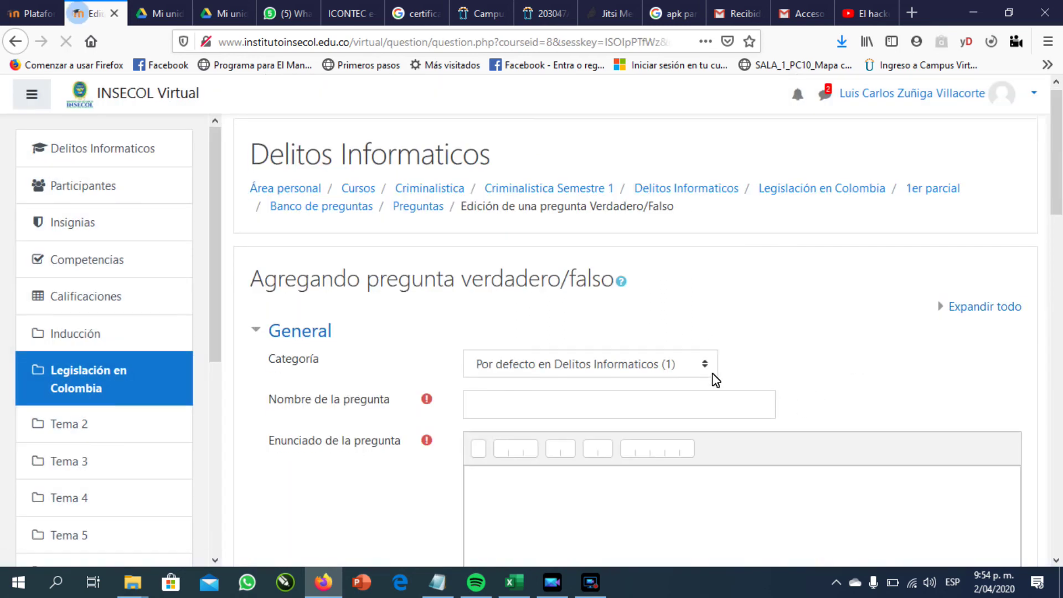
# Name the question "pregunta 2" and enter "La piedra es un animal" as its Enunciado
pyautogui.scroll(-5, 711, 380)
pyautogui.click(570, 257)
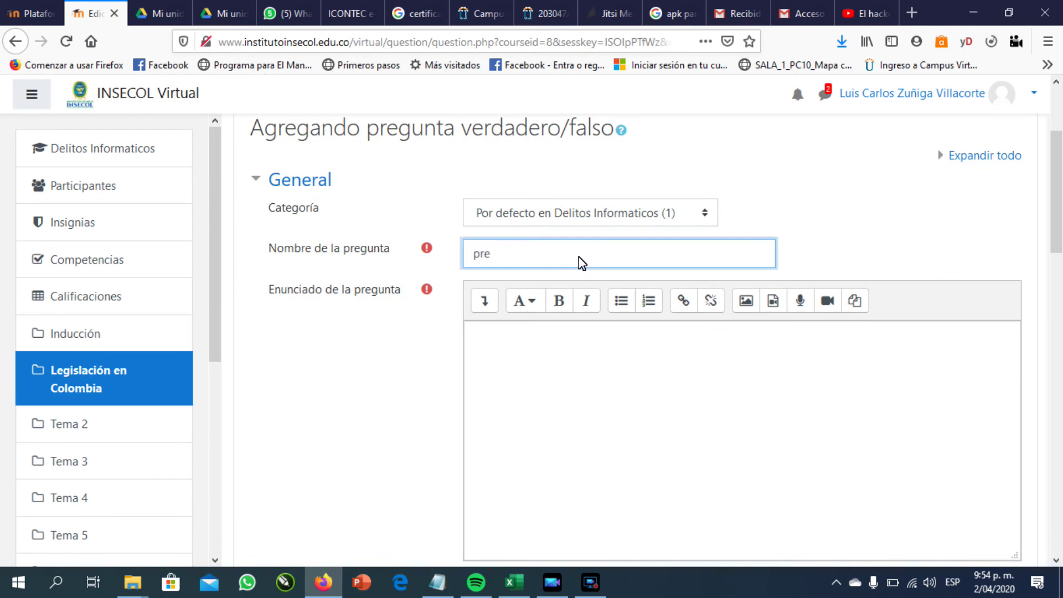
pyautogui.write('pregunta 2')
pyautogui.click(528, 376)
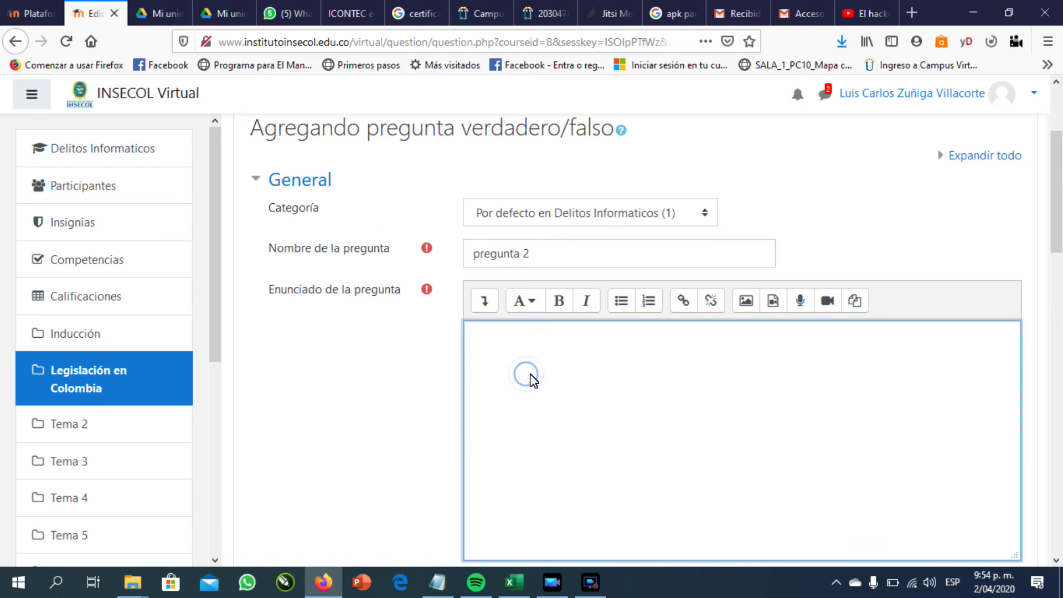
pyautogui.write('La piedra e')
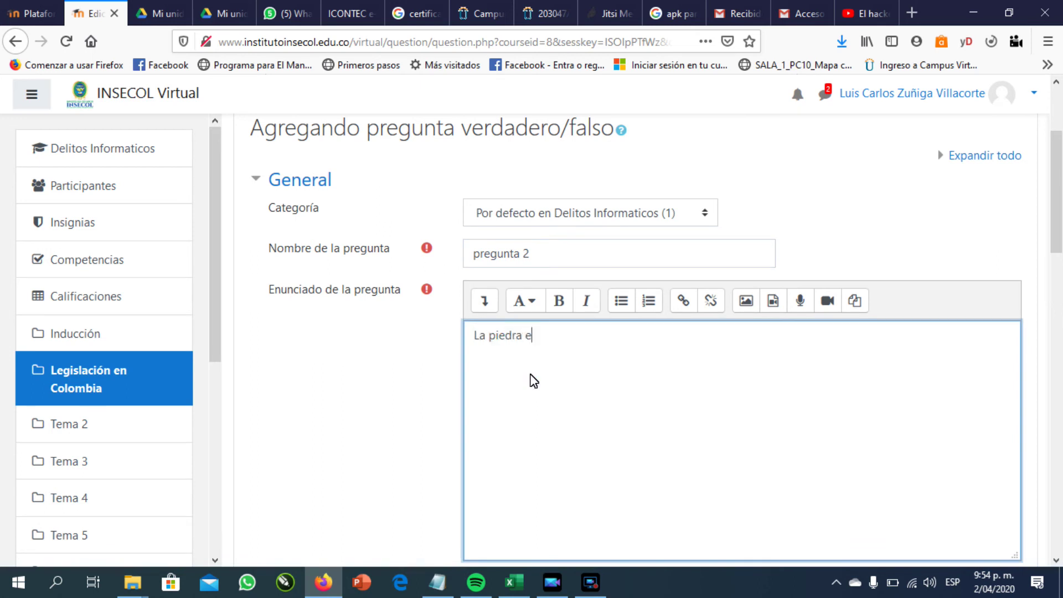
pyautogui.write('s un anuimal')
# Open the Puntuación por defecto value of the true/false question for editing
pyautogui.scroll(-3, 94, 268)
pyautogui.scroll(-4, 404, 409)
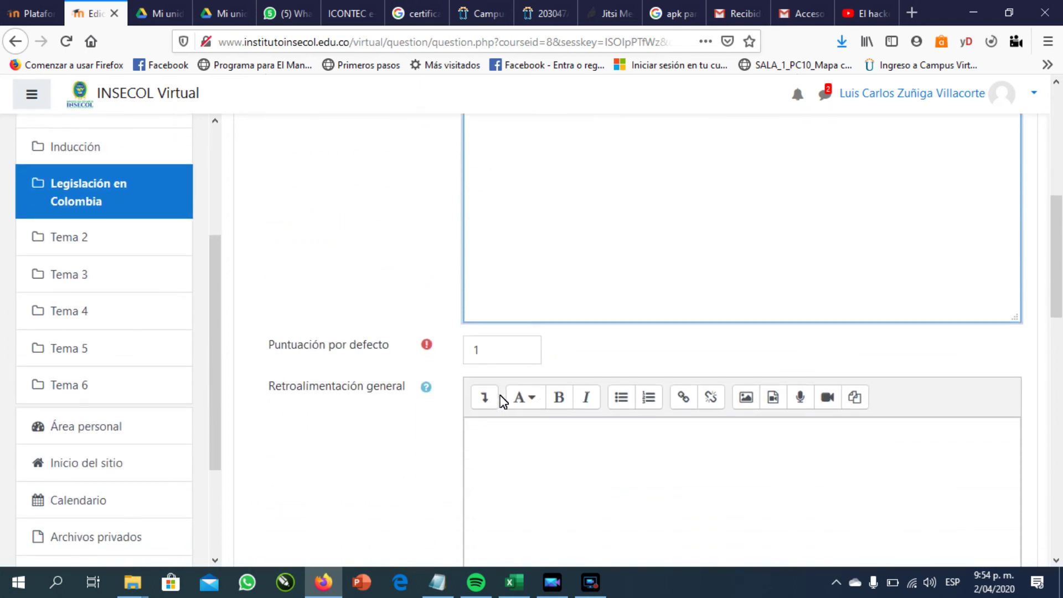
pyautogui.scroll(-2, 502, 401)
pyautogui.doubleClick(510, 271)
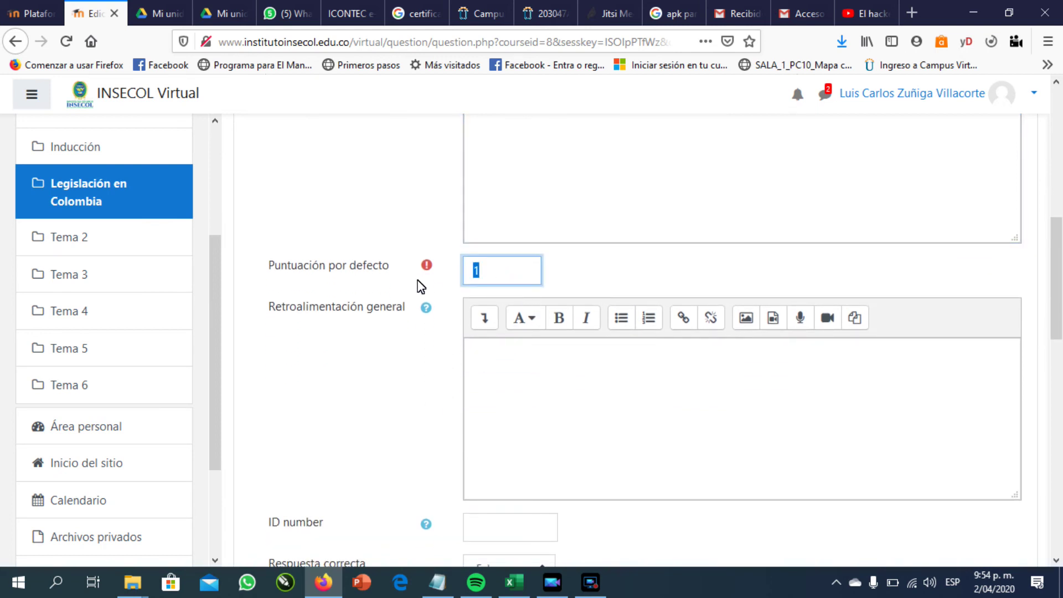
pyautogui.doubleClick(505, 269)
# Review the statement "La piedra es un animal" and keep Falso as its Respuesta correcta
pyautogui.scroll(-6, 470, 357)
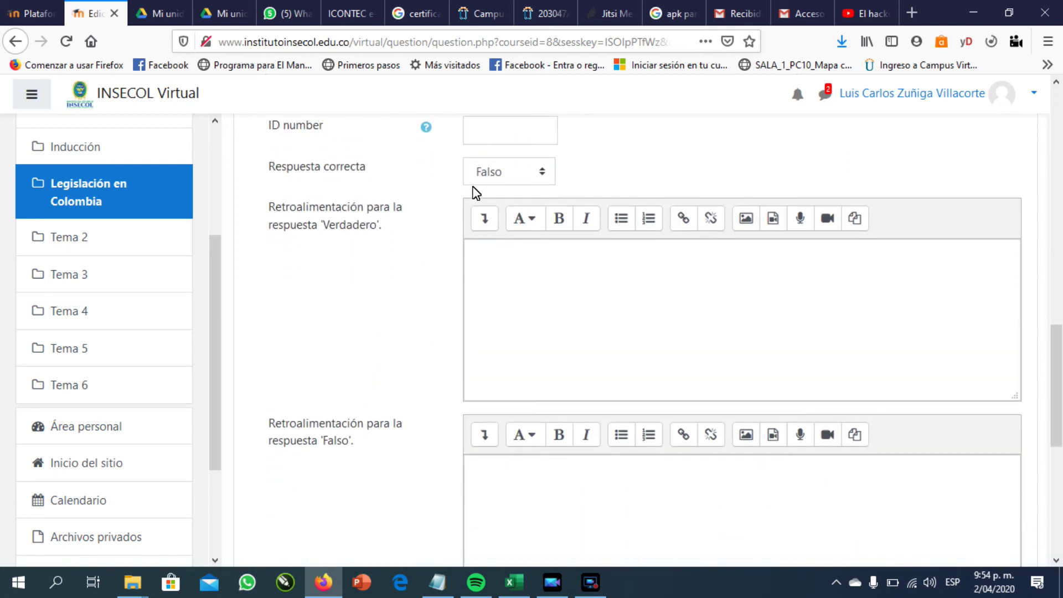
pyautogui.scroll(-4, 410, 288)
pyautogui.scroll(10, 591, 435)
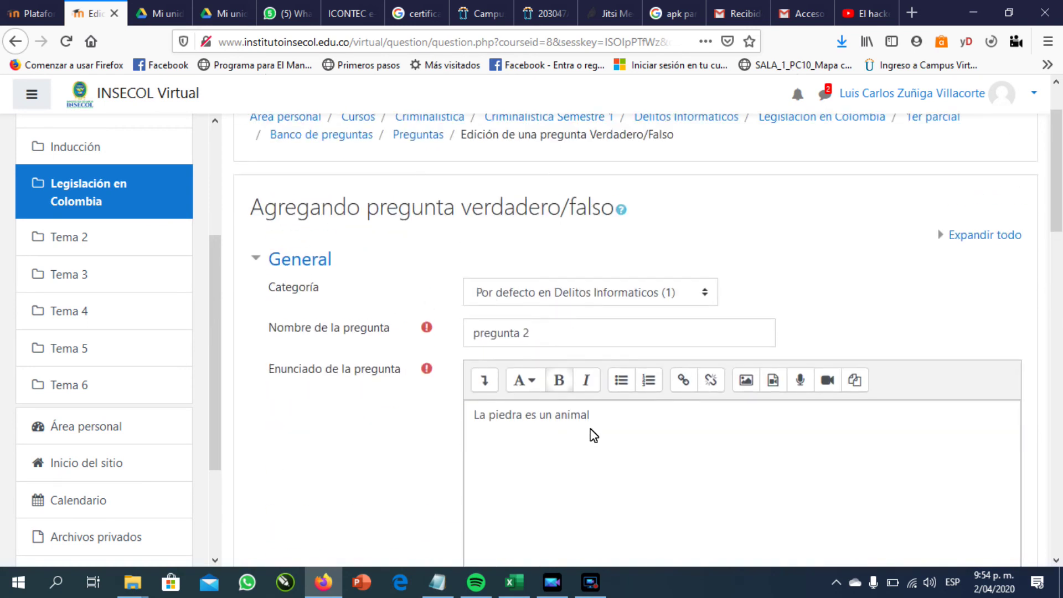
pyautogui.scroll(-8, 648, 427)
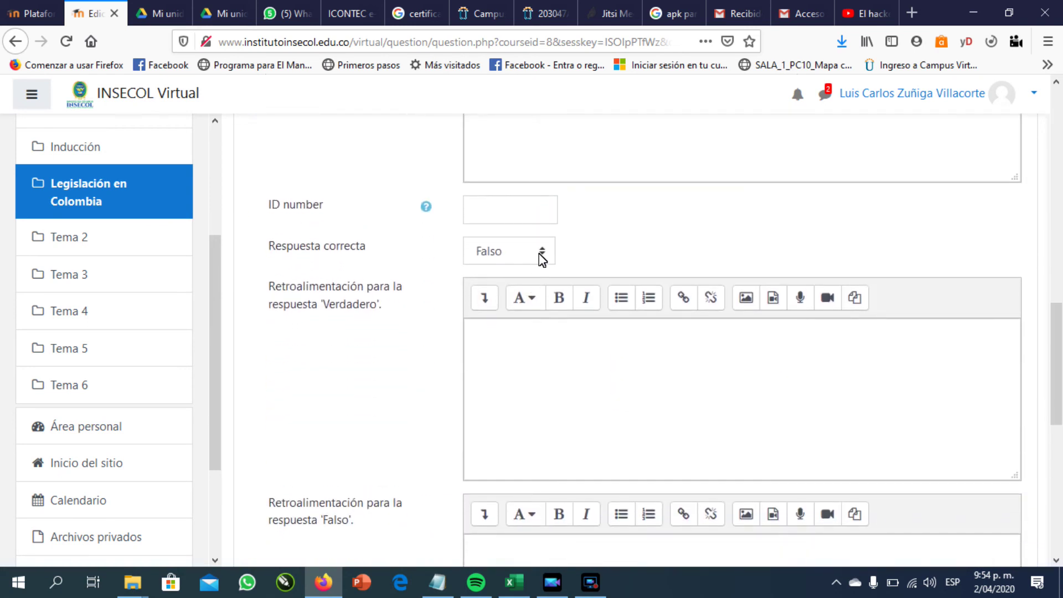
pyautogui.click(541, 253)
pyautogui.click(541, 252)
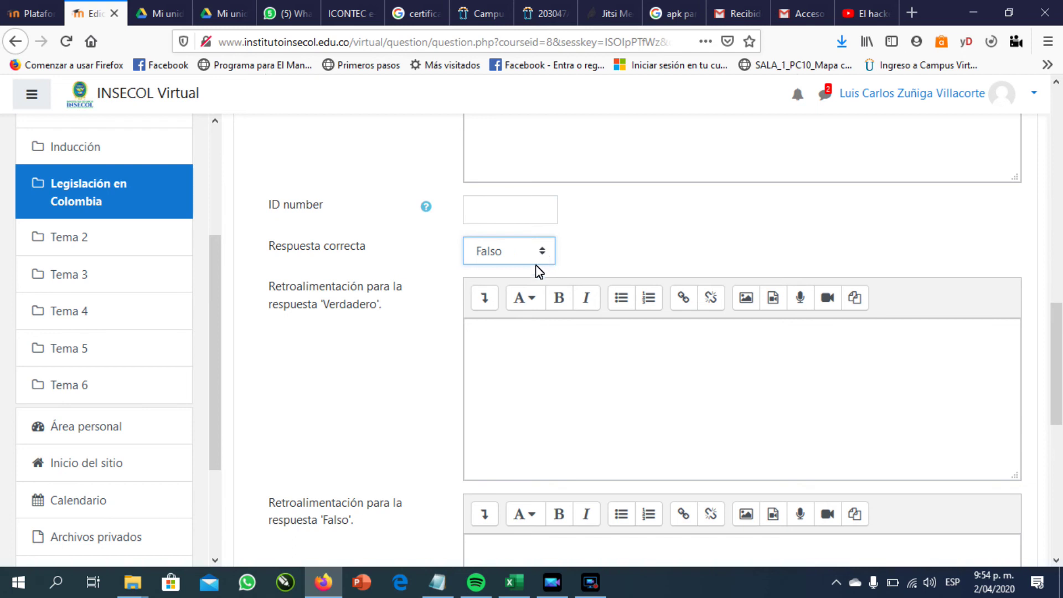
pyautogui.scroll(8, 543, 266)
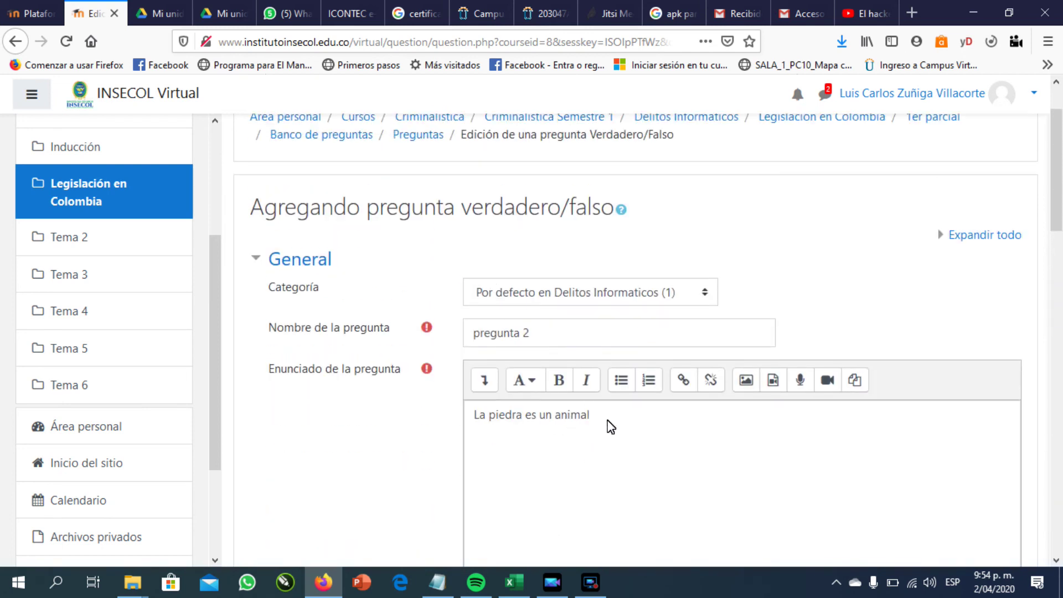
pyautogui.scroll(-8, 582, 426)
pyautogui.click(541, 330)
pyautogui.click(637, 311)
# Enter "tu respuesta es incorrecta" as the Retroalimentación para la respuesta 'Verdadero'
pyautogui.scroll(-3, 608, 398)
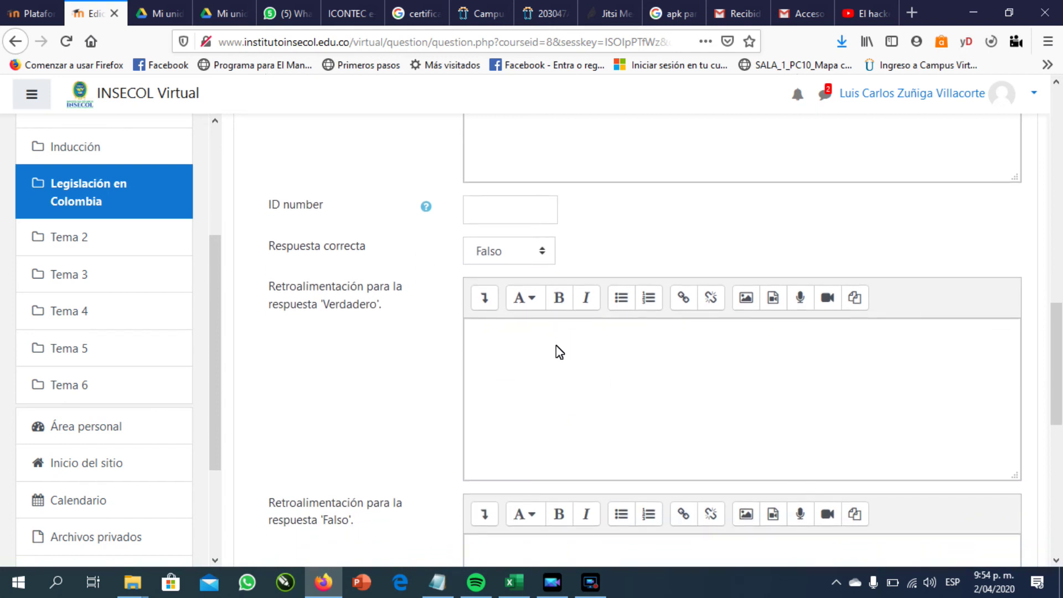
pyautogui.click(558, 339)
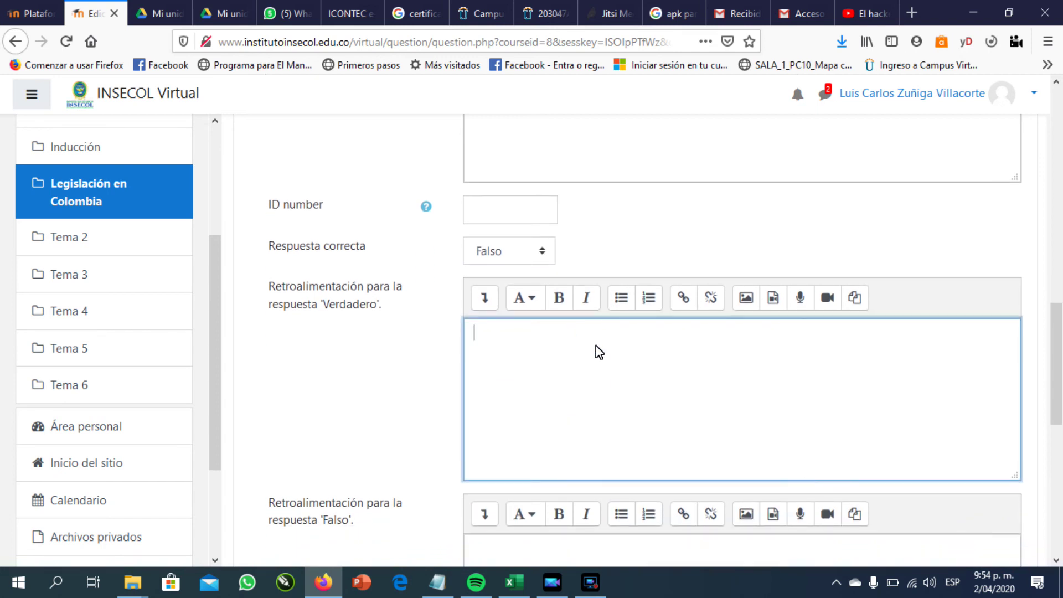
pyautogui.write('tu respuesta es incorrecta')
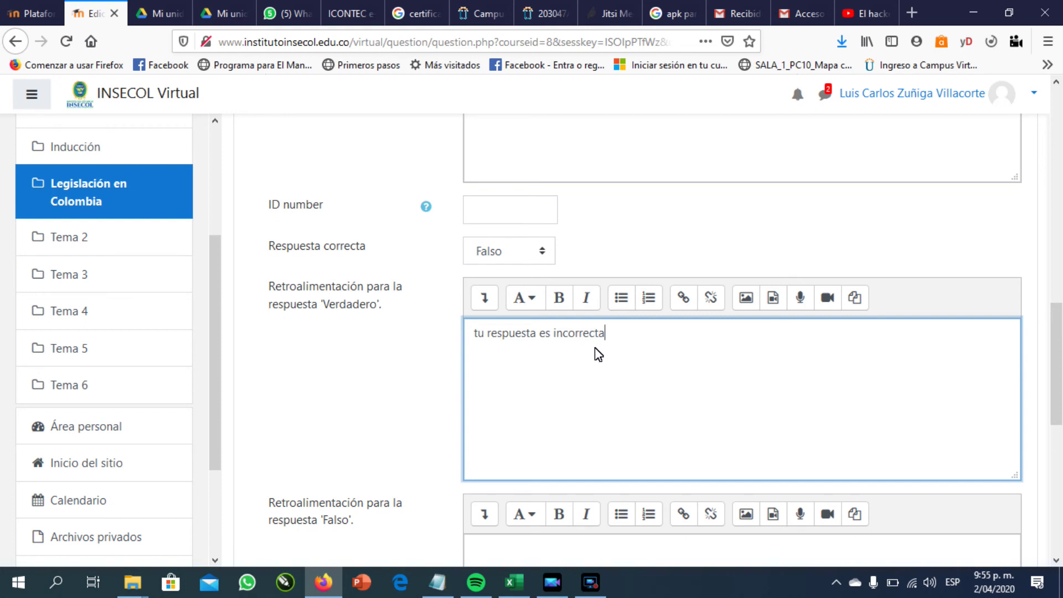
# Enter "tu respuesta es correcta" as the Retroalimentación para la respuesta 'Falso'
pyautogui.scroll(-3, 498, 472)
pyautogui.scroll(-3, 536, 492)
pyautogui.click(552, 406)
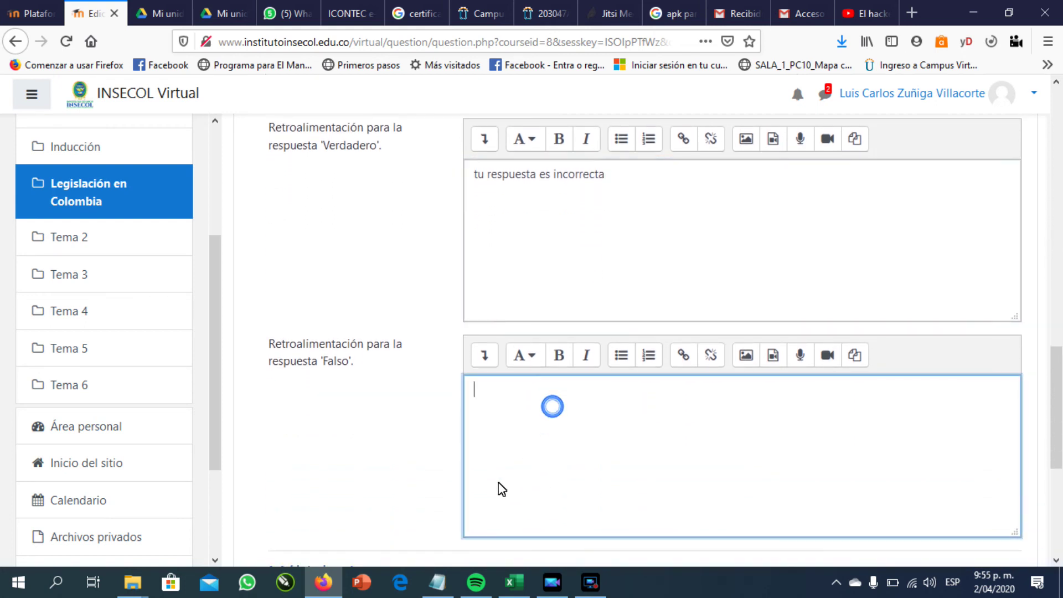
pyautogui.scroll(3, 499, 483)
pyautogui.scroll(-3, 610, 415)
pyautogui.write('tu')
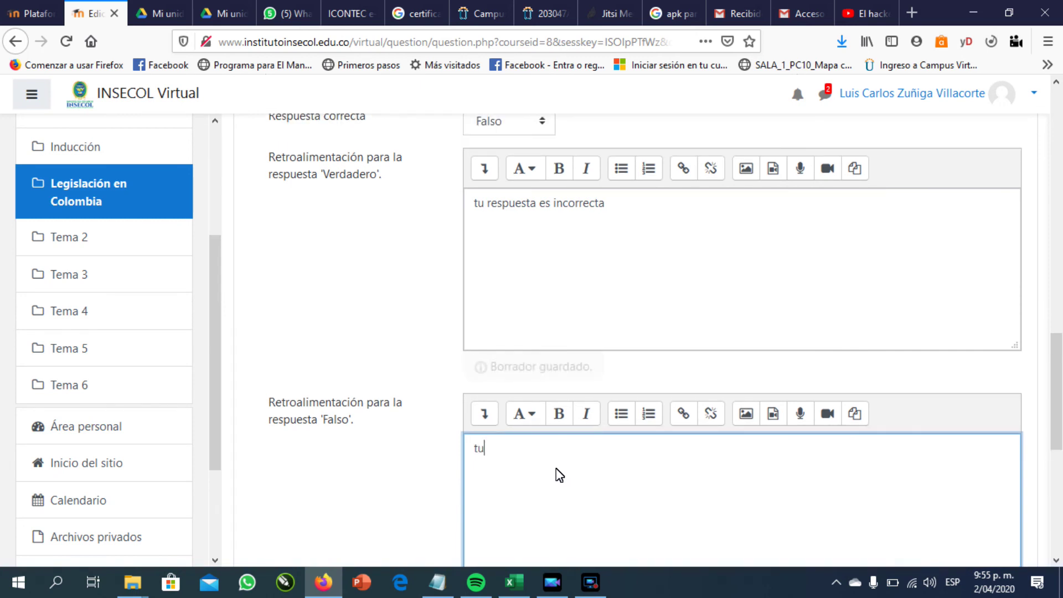
pyautogui.write(' respue')
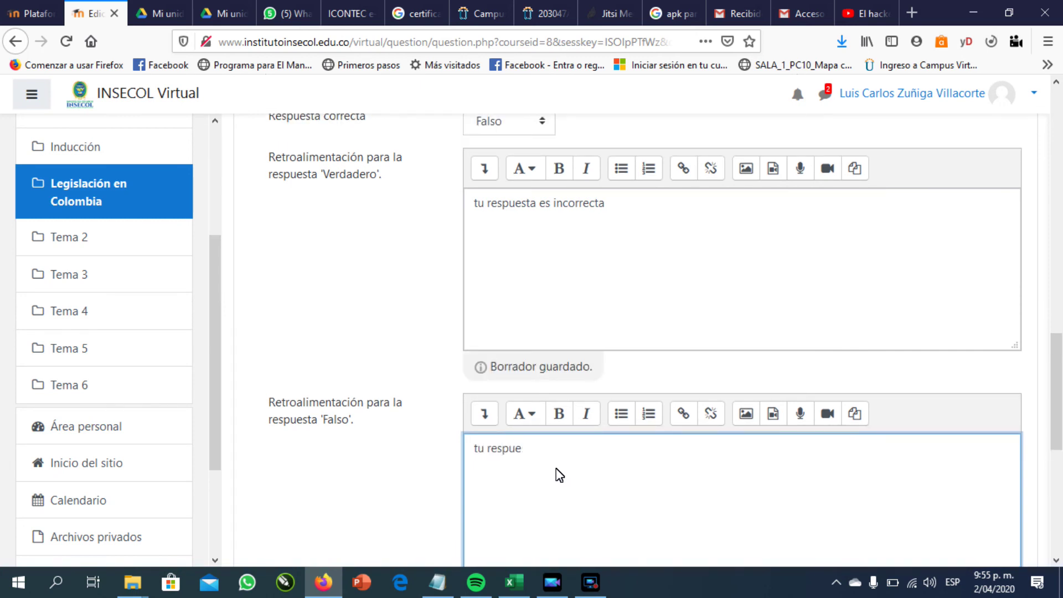
pyautogui.write('sta es correcta')
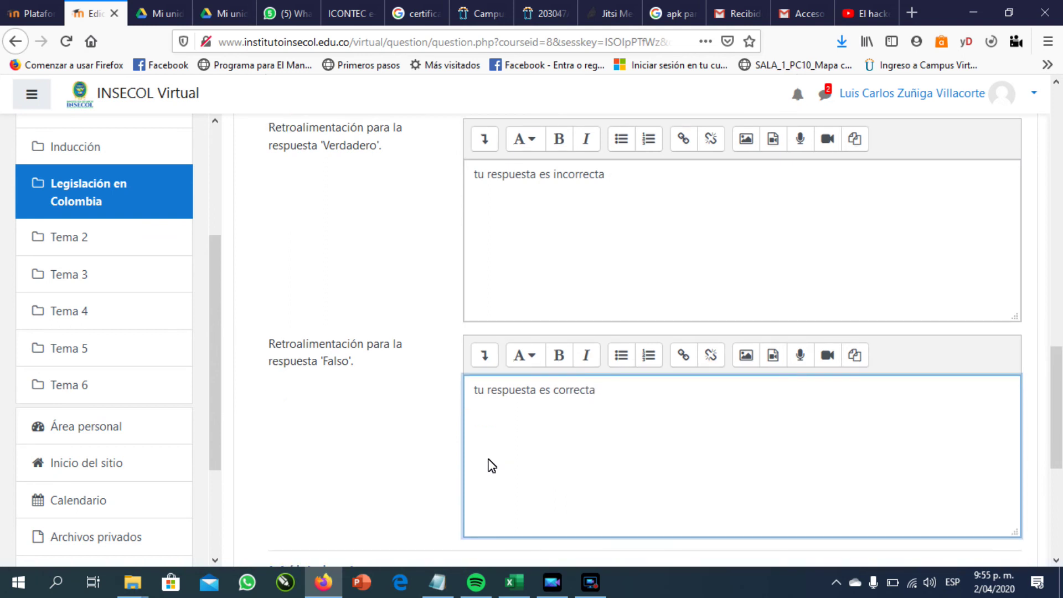
# Check both feedback texts and save the true/false question to the quiz
pyautogui.scroll(3, 664, 399)
pyautogui.click(659, 353)
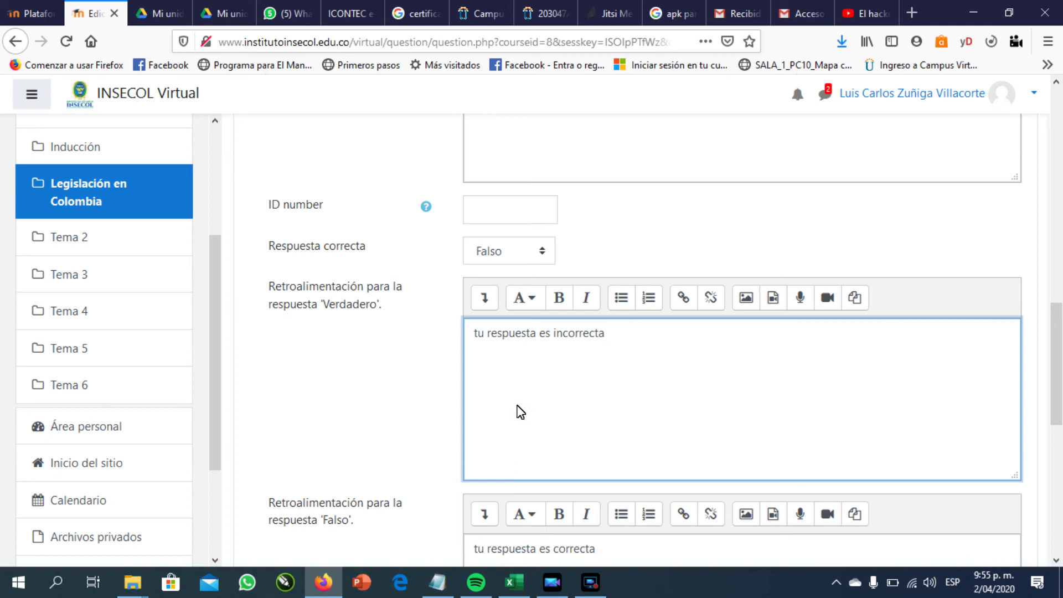
pyautogui.scroll(-4, 357, 381)
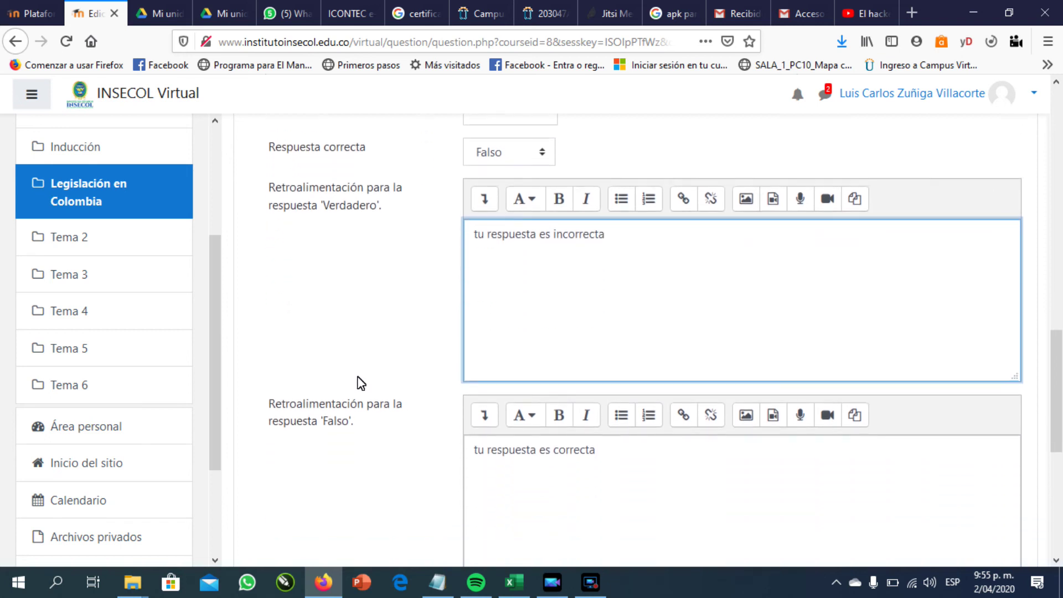
pyautogui.scroll(-3, 357, 381)
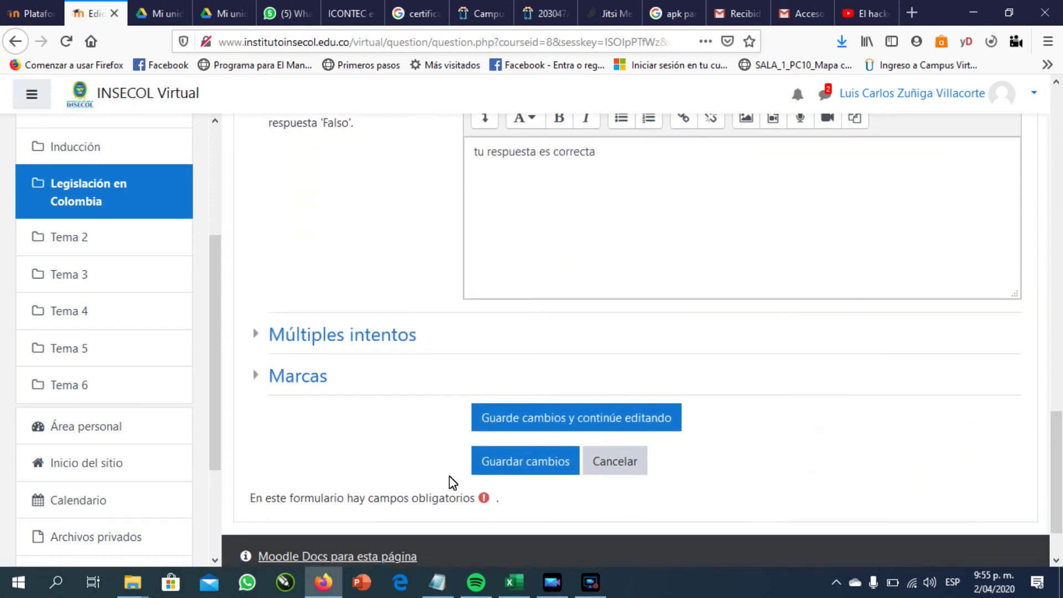
pyautogui.click(538, 461)
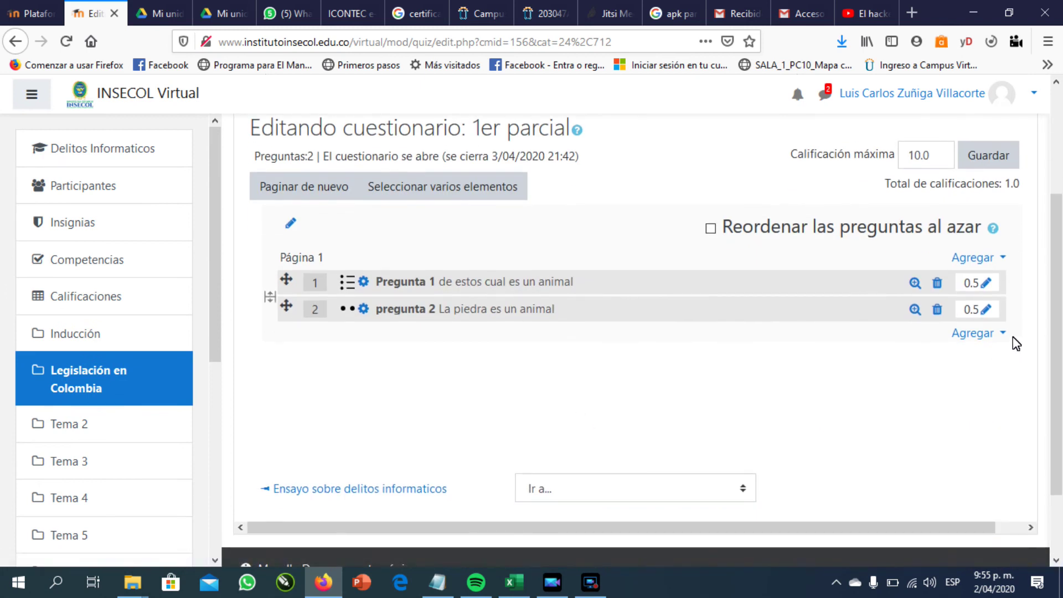
# Add a new question of type Arrastrar y soltar sobre texto to the quiz below pregunta 2
pyautogui.click(1003, 335)
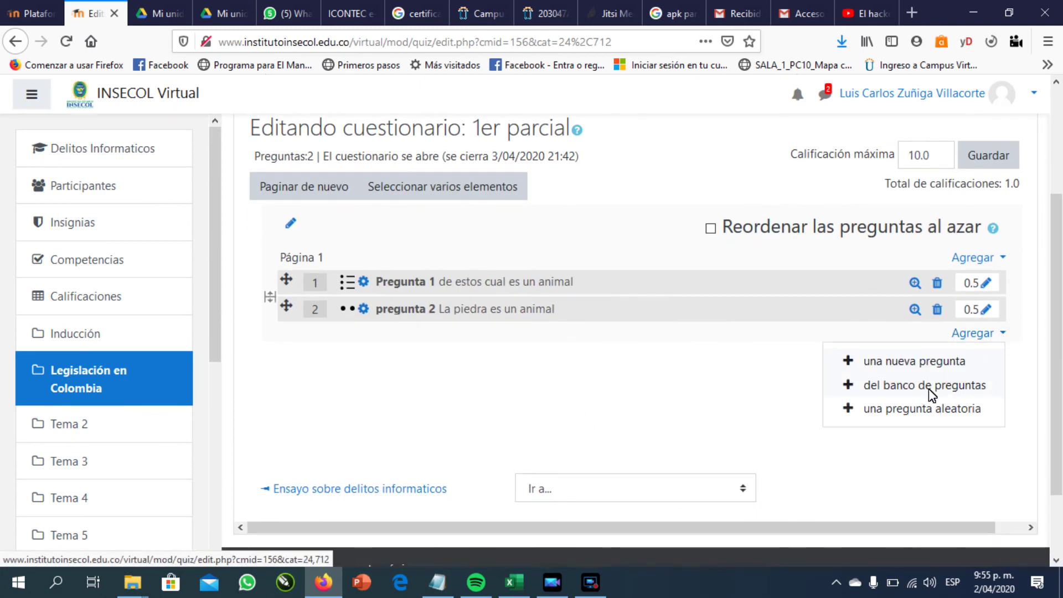
pyautogui.click(935, 364)
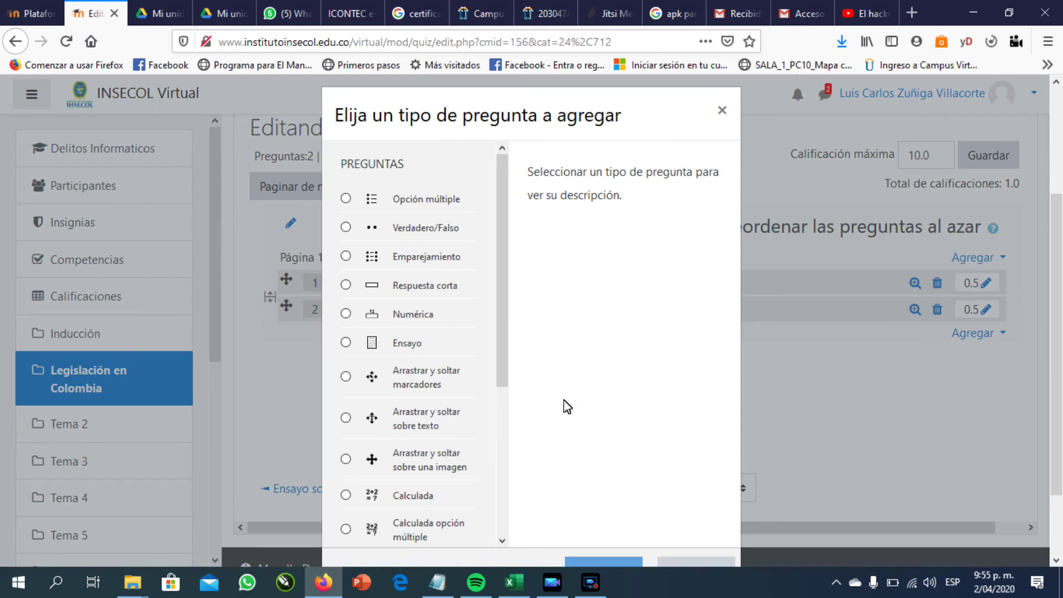
pyautogui.scroll(-3, 473, 382)
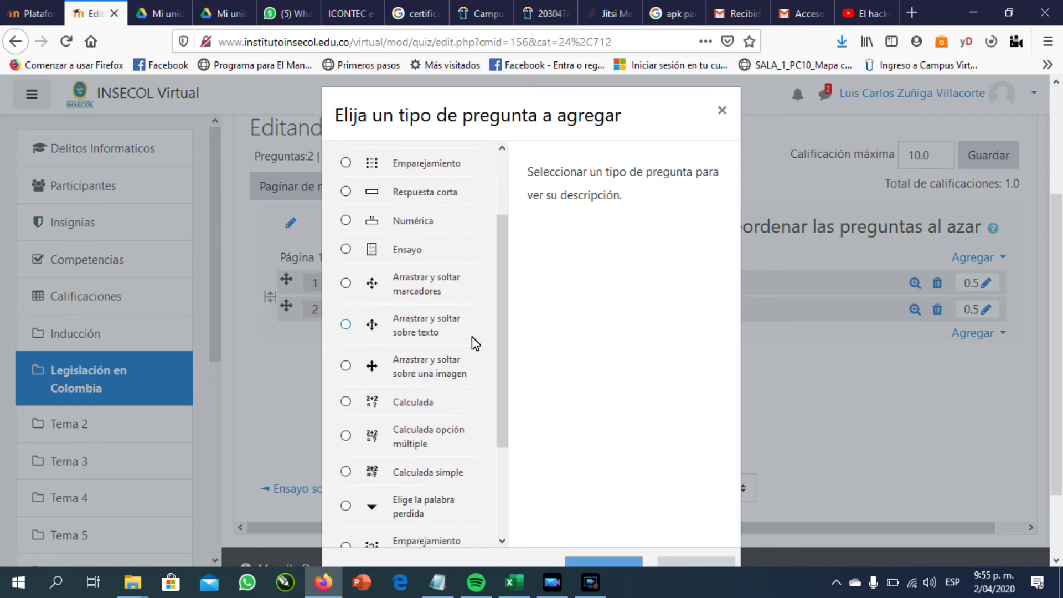
pyautogui.click(347, 326)
pyautogui.scroll(-3, 570, 509)
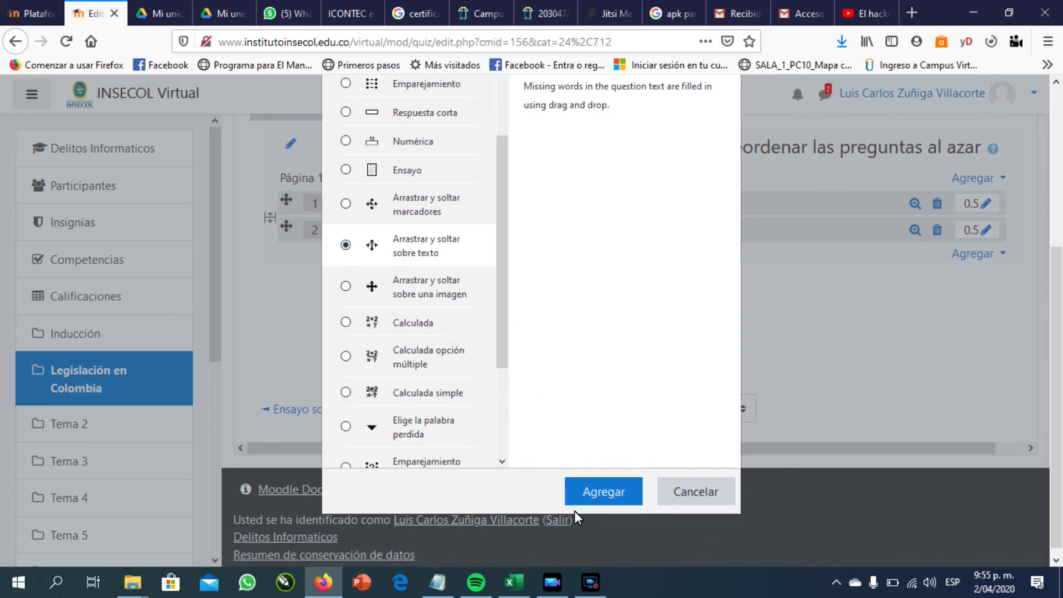
pyautogui.click(614, 491)
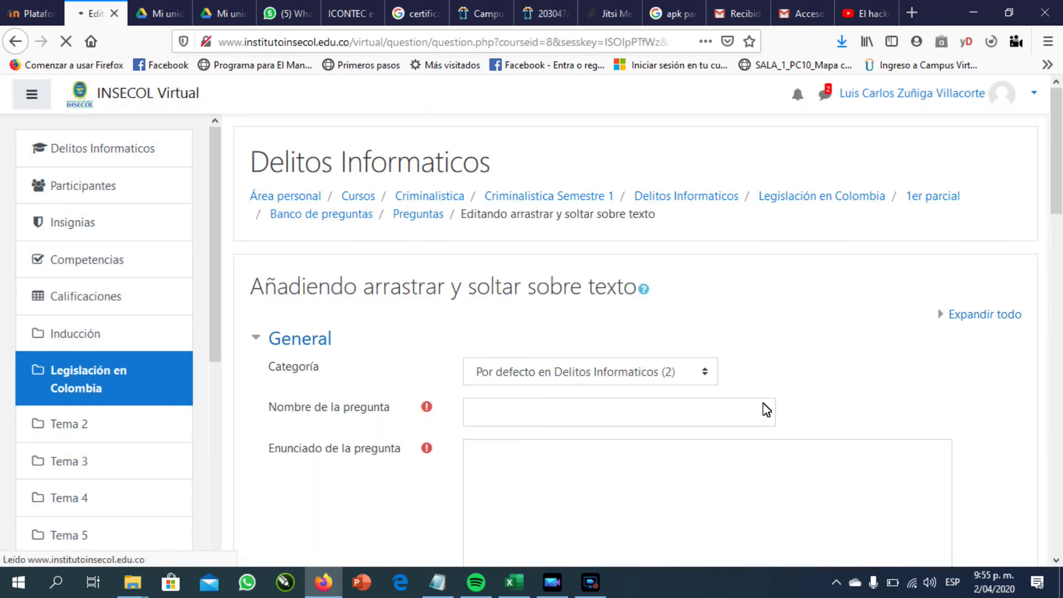
# Name the drag-and-drop question "pregunta 3" and open its Enunciado for editing
pyautogui.scroll(-3, 536, 364)
pyautogui.click(523, 334)
pyautogui.write('pregun')
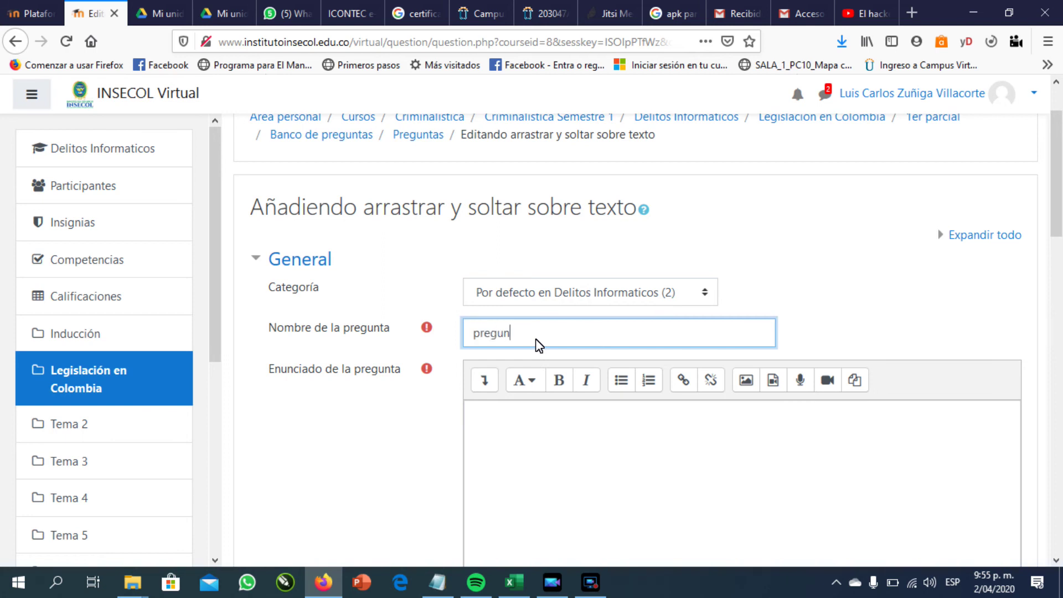
pyautogui.scroll(-3, 536, 344)
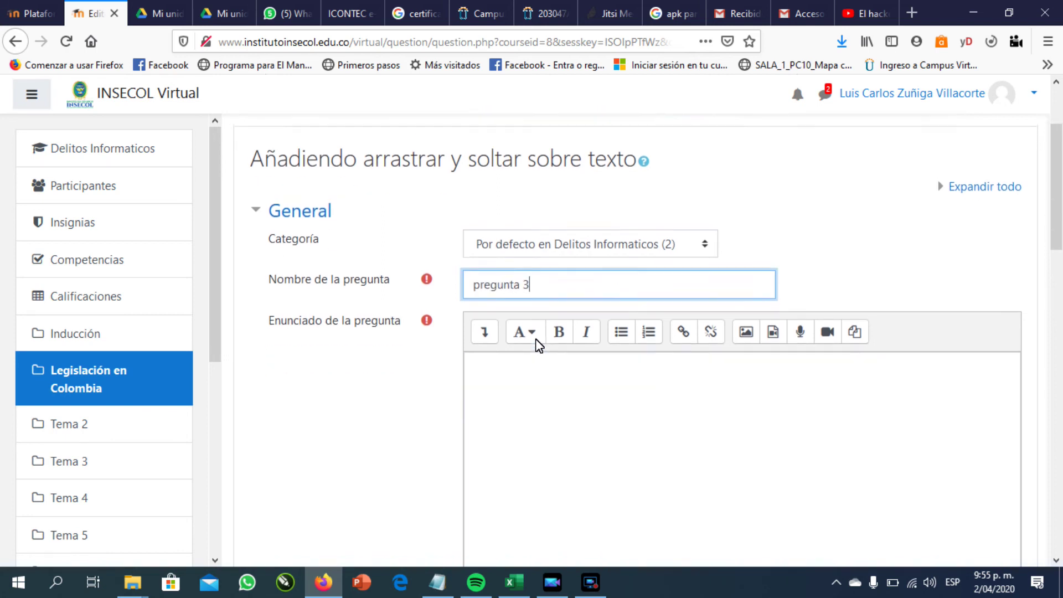
pyautogui.click(538, 272)
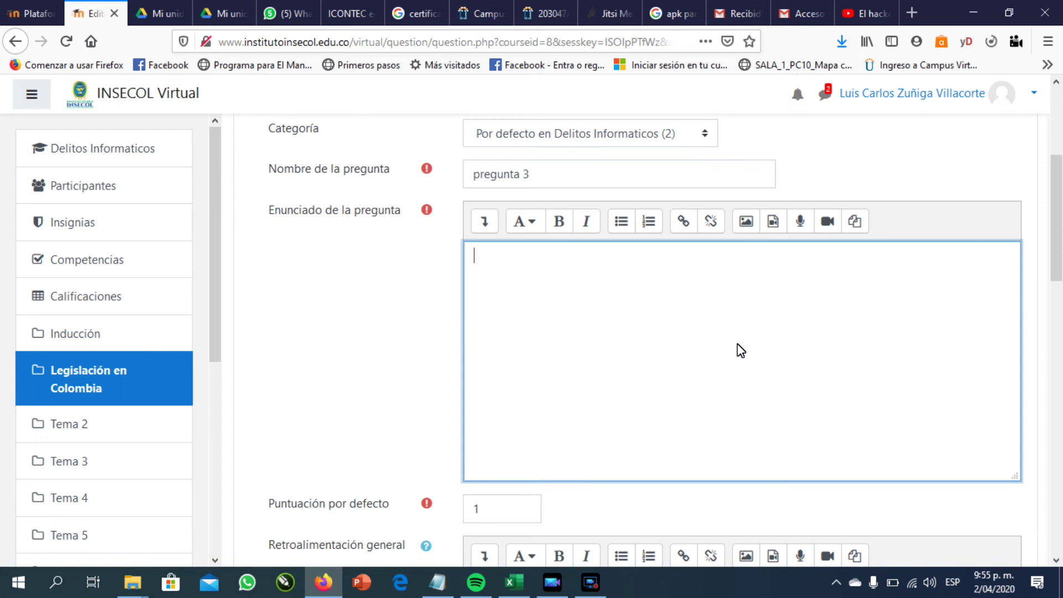
pyautogui.scroll(3, 658, 363)
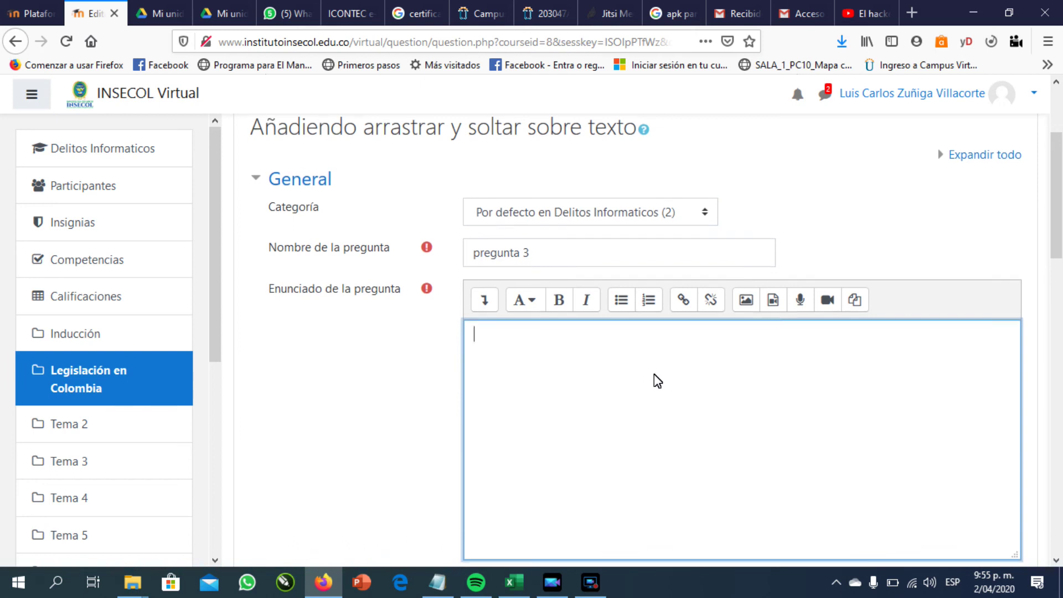
pyautogui.scroll(-3, 657, 379)
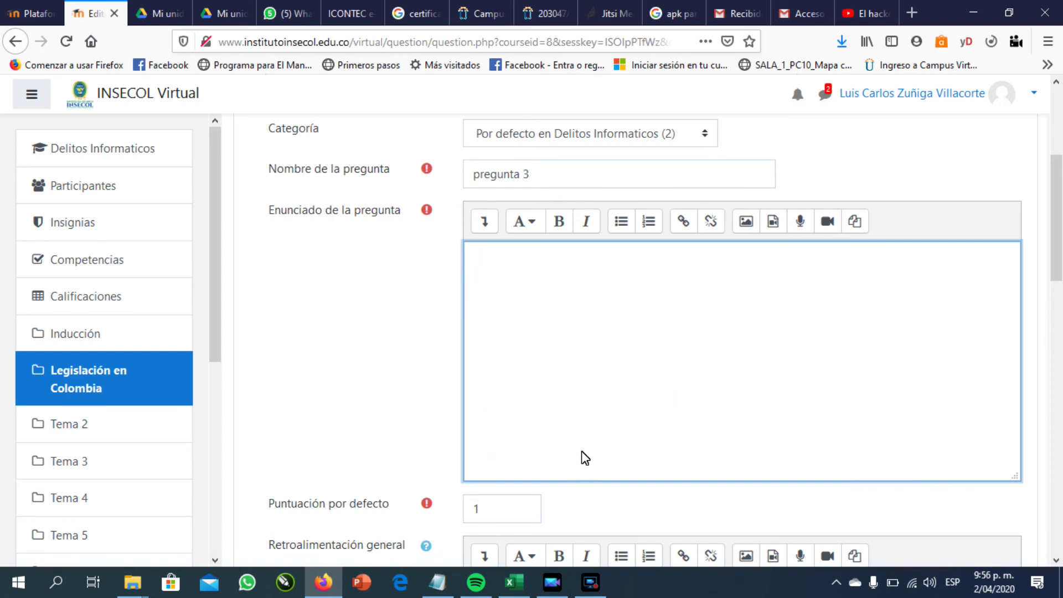
pyautogui.scroll(-1, 600, 437)
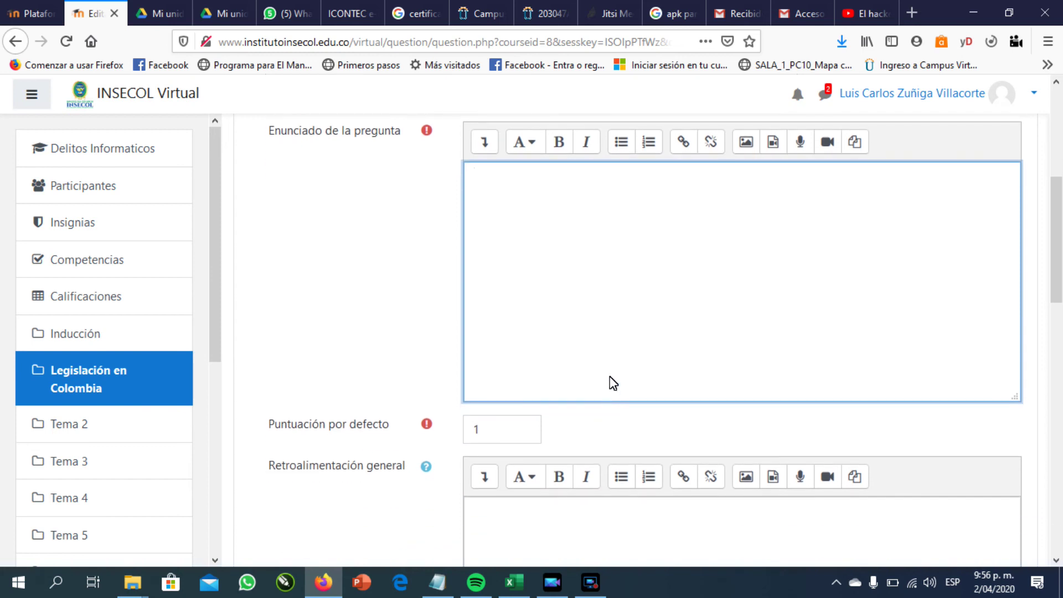
# Open the Reconocimiento de Aprendizaje quiz of the Plataforma Docentes course for editing its questions
pyautogui.click(38, 10)
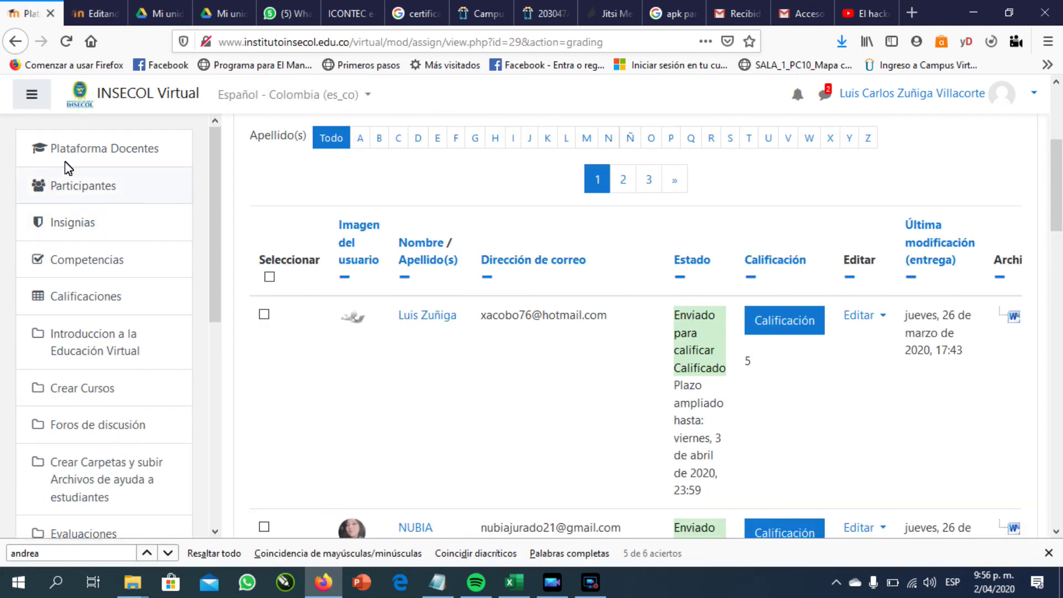
pyautogui.click(79, 148)
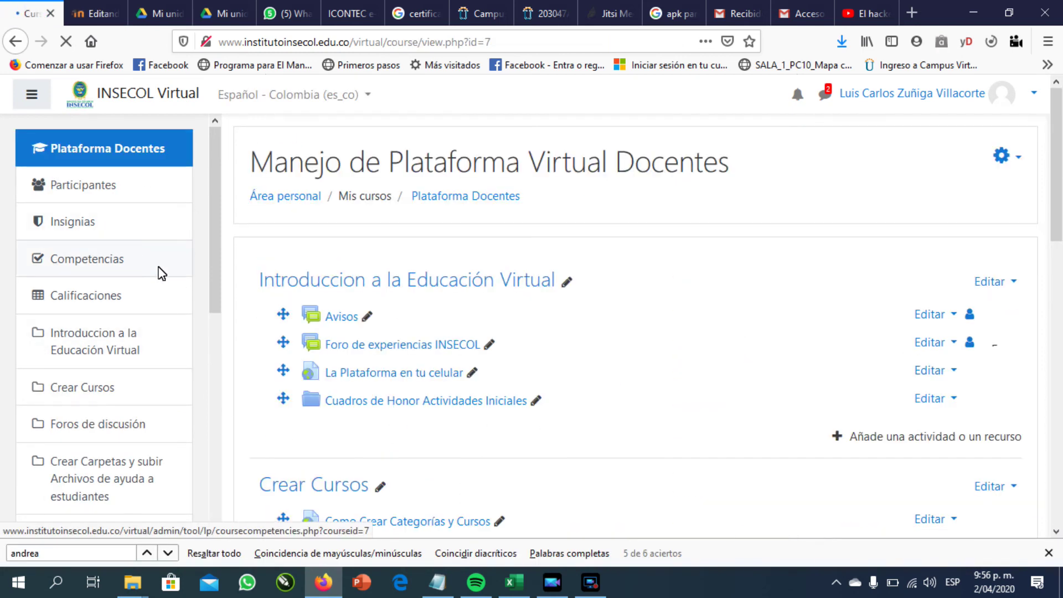
pyautogui.scroll(-3, 480, 425)
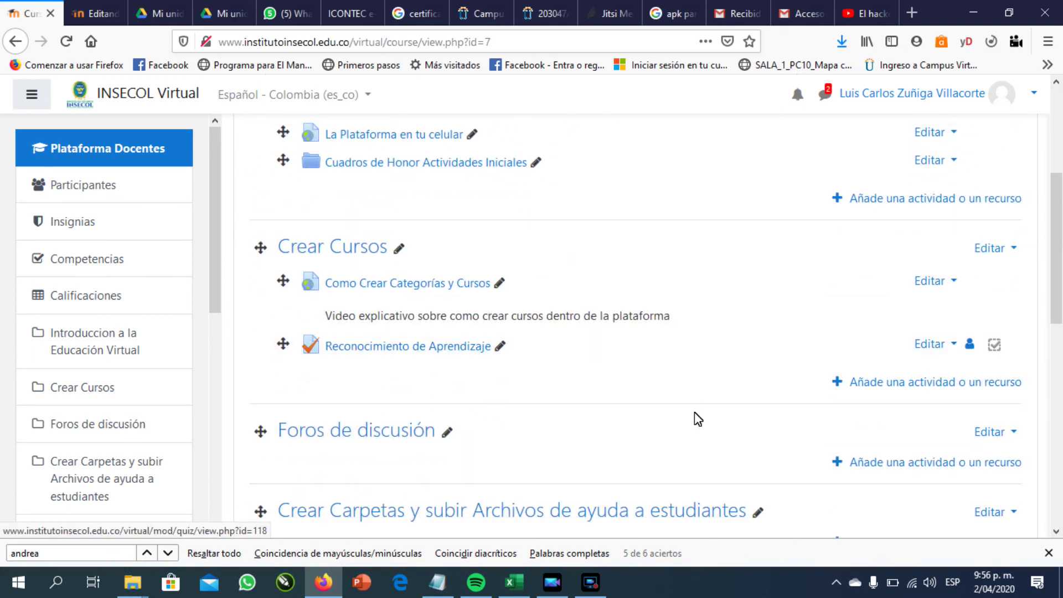
pyautogui.click(438, 349)
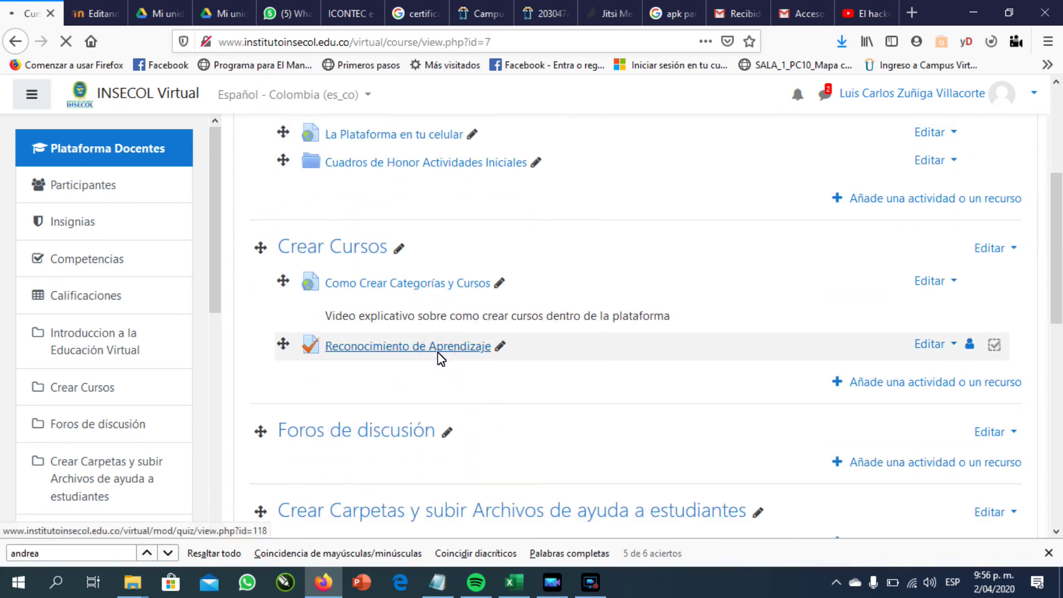
pyautogui.scroll(-4, 748, 438)
pyautogui.scroll(2, 703, 394)
pyautogui.scroll(2, 700, 387)
pyautogui.click(1022, 262)
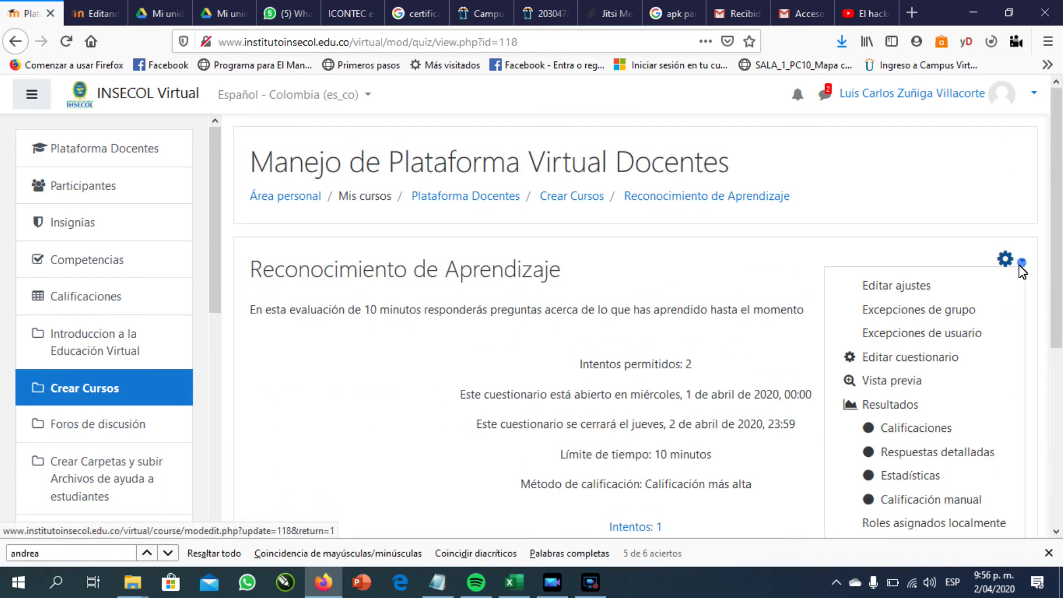
pyautogui.click(891, 355)
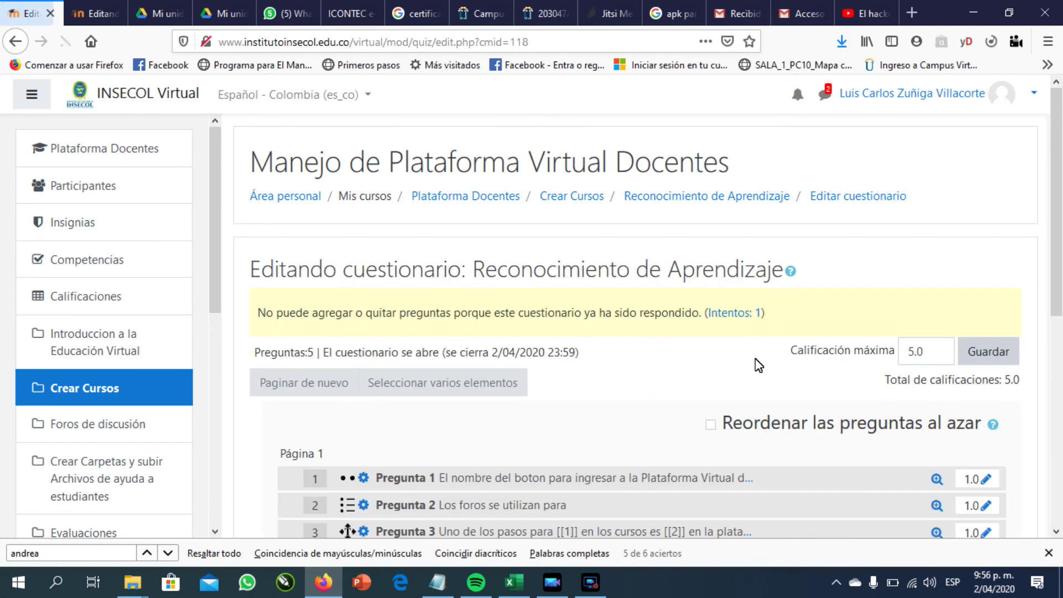
# Preview Pregunta 4 of the Reconocimiento de Aprendizaje quiz and close the preview
pyautogui.scroll(-4, 754, 371)
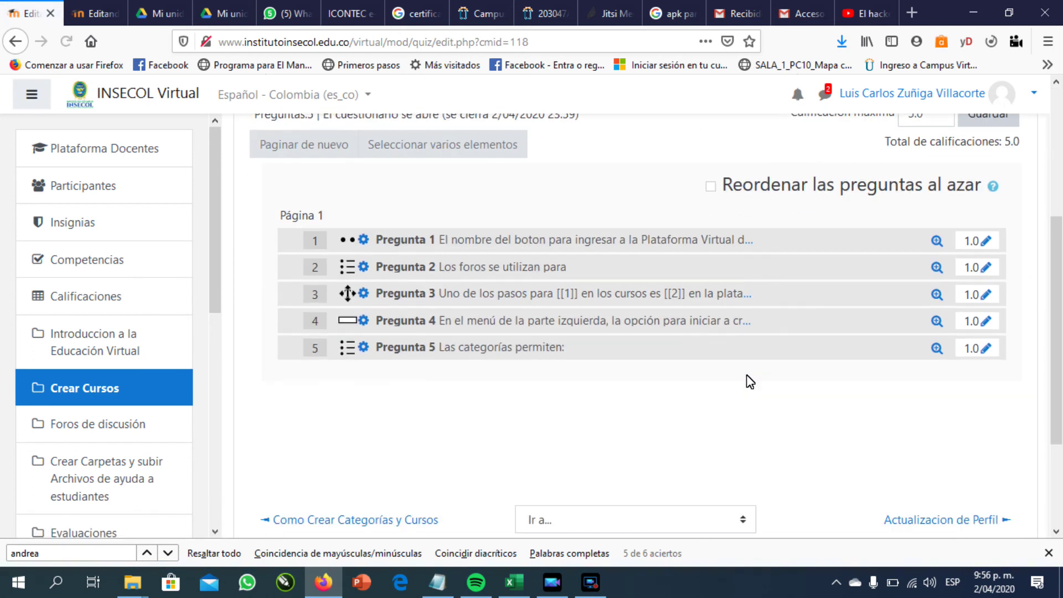
pyautogui.click(938, 322)
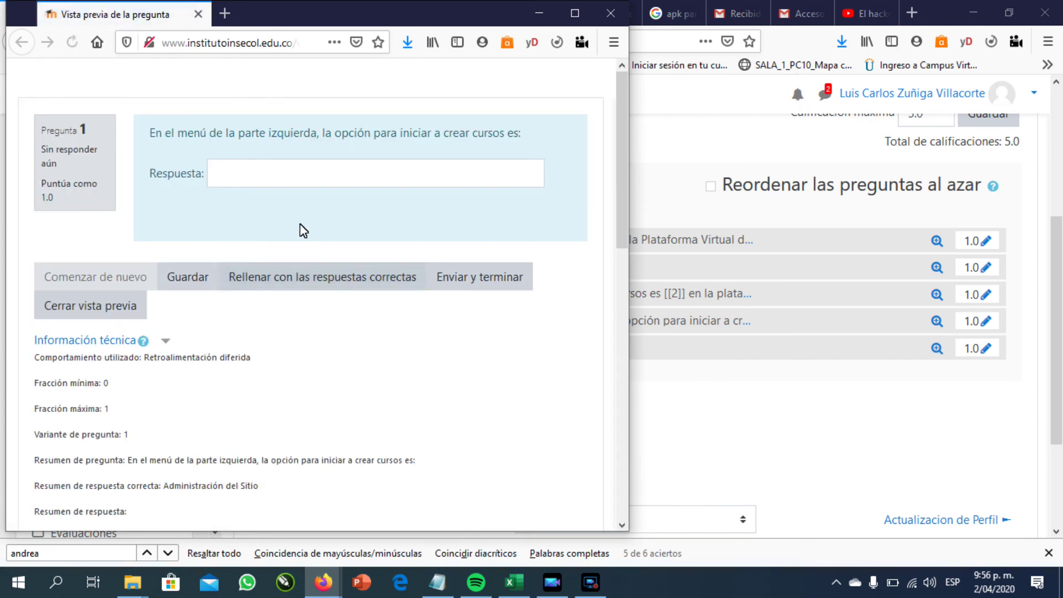
pyautogui.click(611, 13)
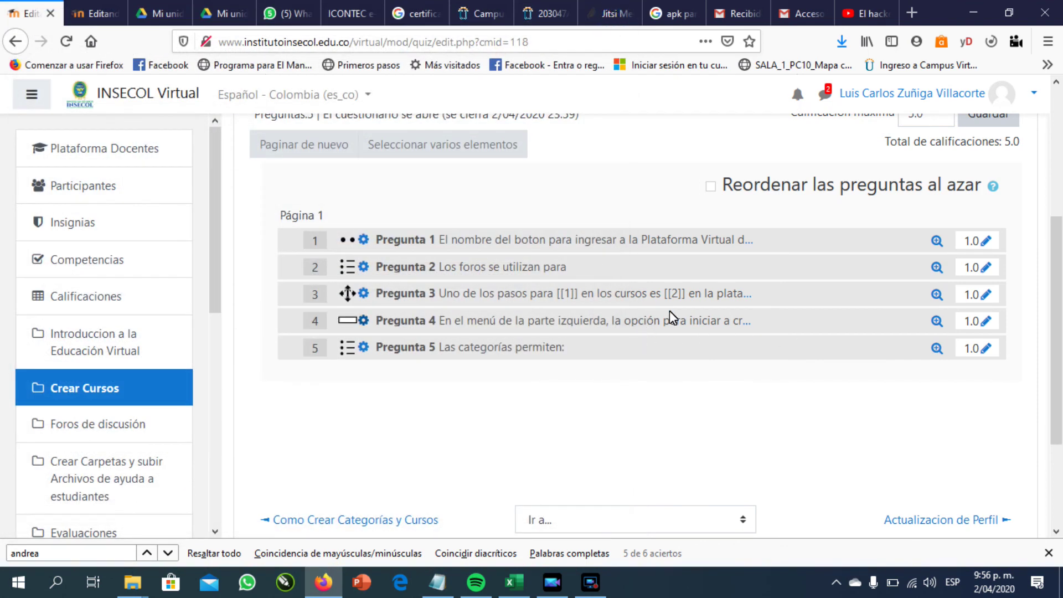
# Preview the drag-and-drop Pregunta 3 and fill its gaps in order with matricularse, registrarse and clave
pyautogui.click(936, 294)
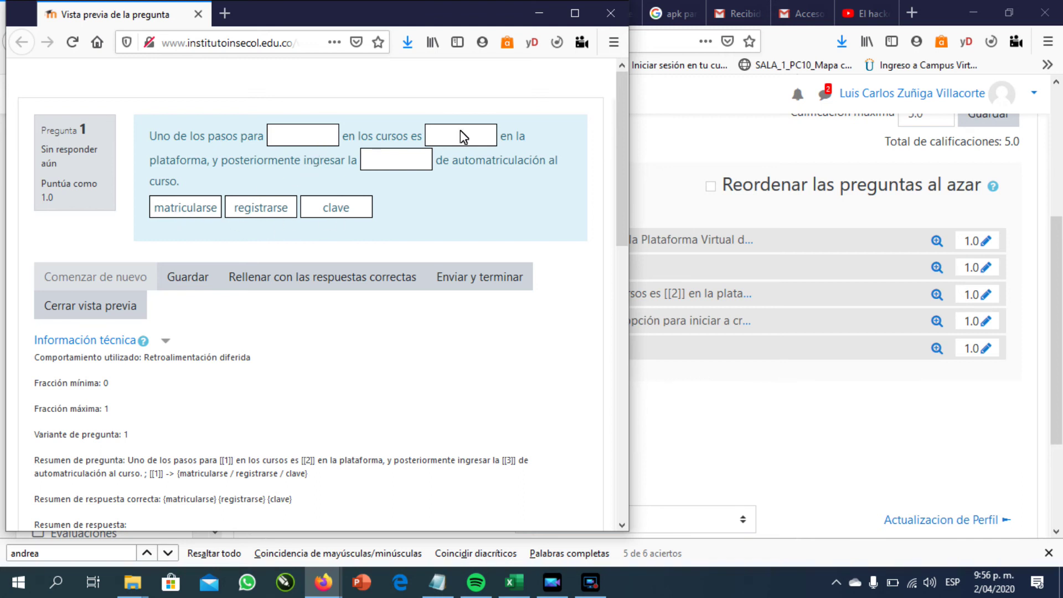
pyautogui.moveTo(192, 211); pyautogui.dragTo(308, 140)
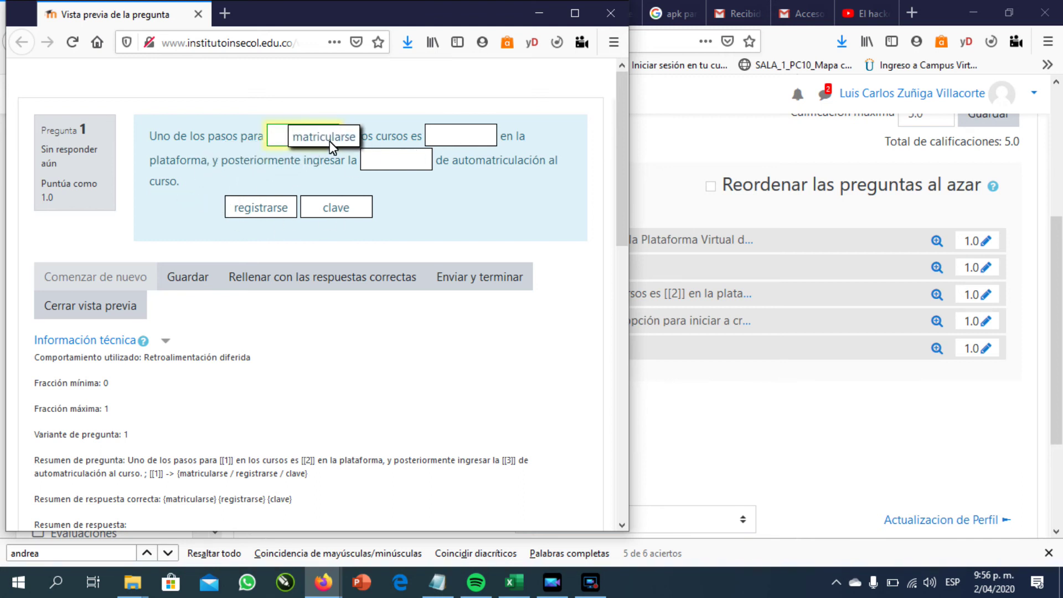
pyautogui.moveTo(264, 217); pyautogui.dragTo(443, 142)
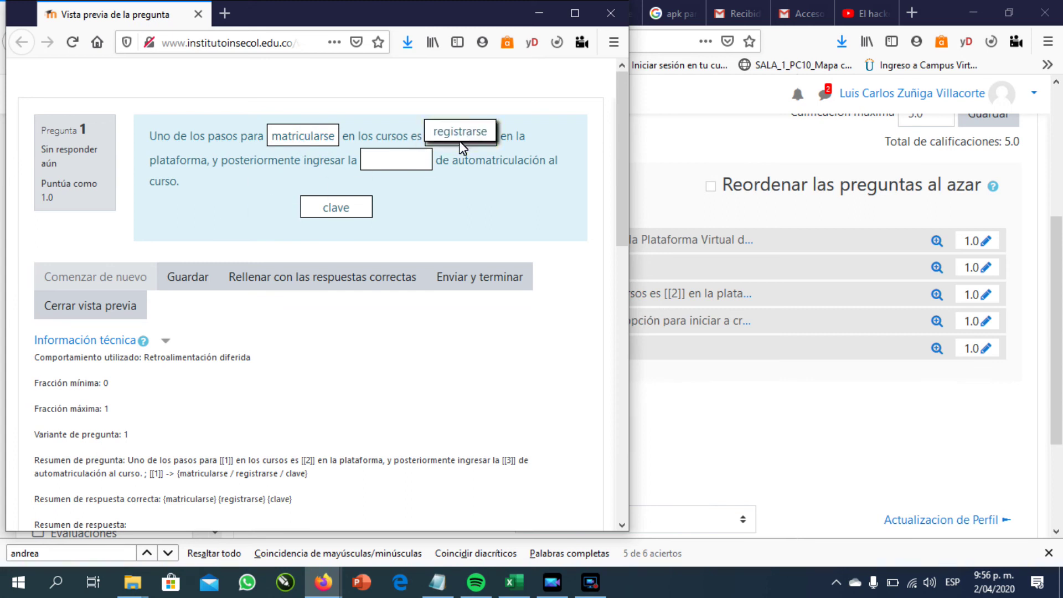
pyautogui.moveTo(309, 216); pyautogui.dragTo(382, 166)
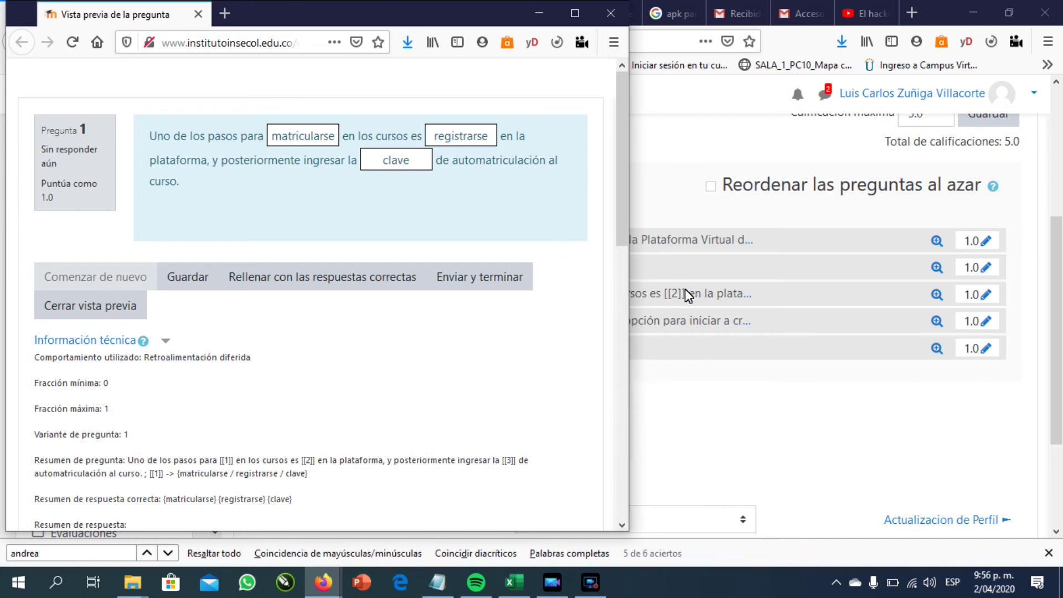
# Return to the pregunta 3 form and begin its Enunciado with "el instituto"
pyautogui.click(706, 446)
pyautogui.click(81, 13)
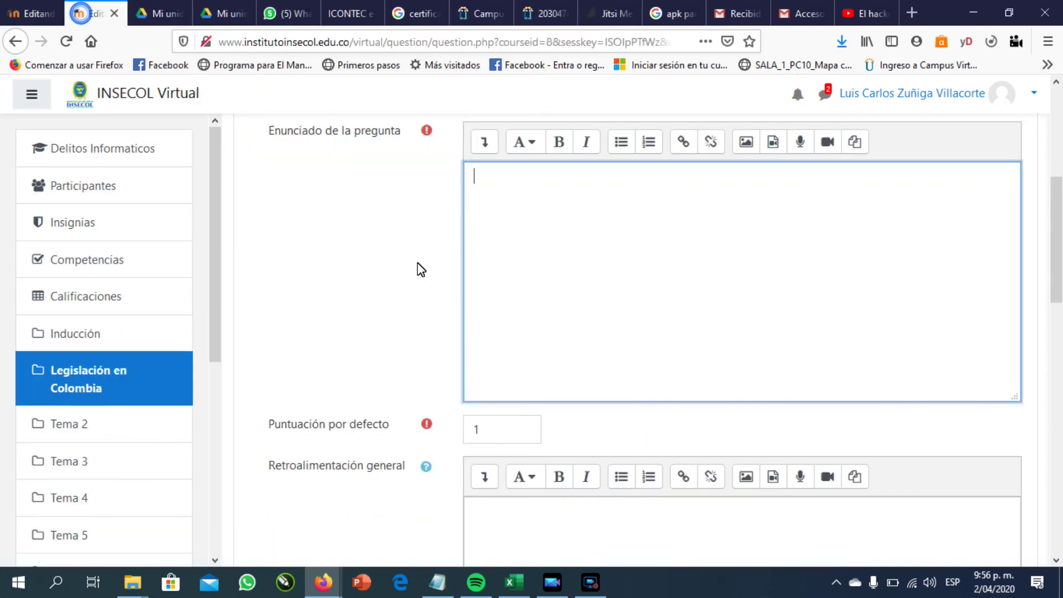
pyautogui.scroll(3, 546, 256)
pyautogui.click(537, 259)
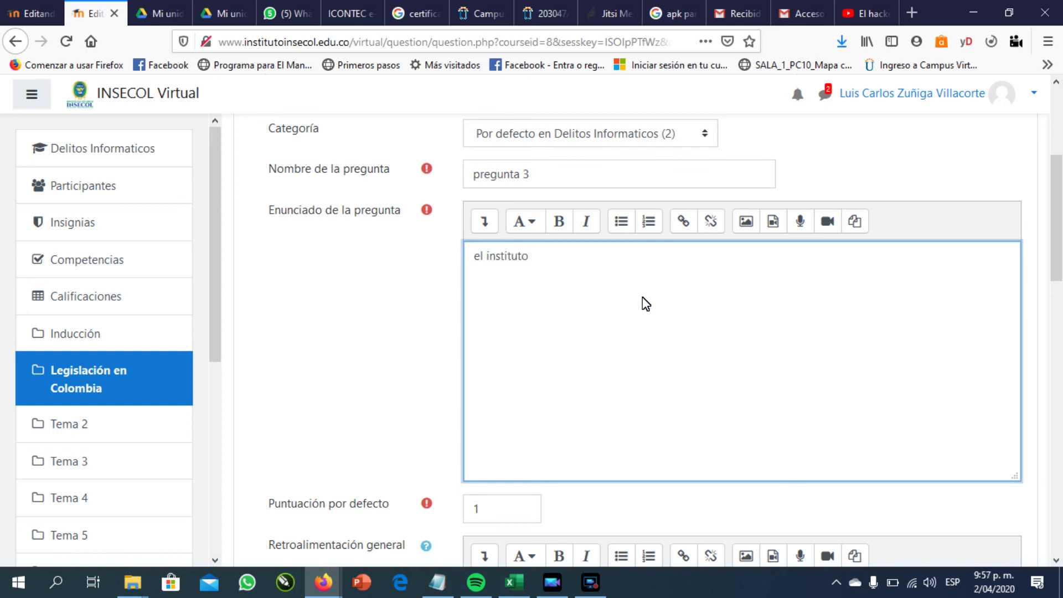
# Enter "insecol" as the answer for Opción 1 of pregunta 3
pyautogui.scroll(-9, 645, 304)
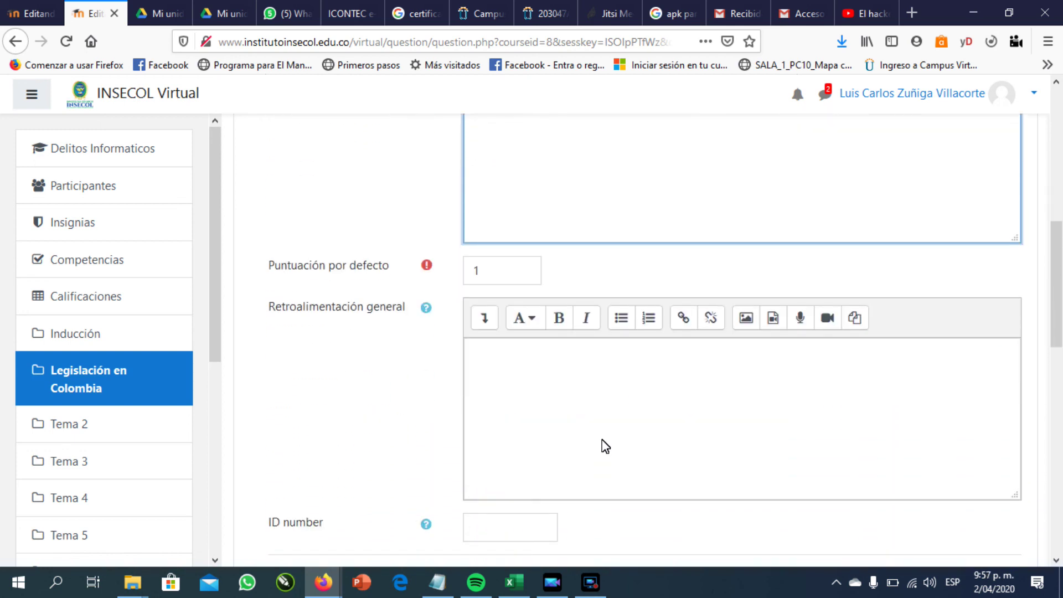
pyautogui.scroll(-1, 614, 376)
pyautogui.click(626, 335)
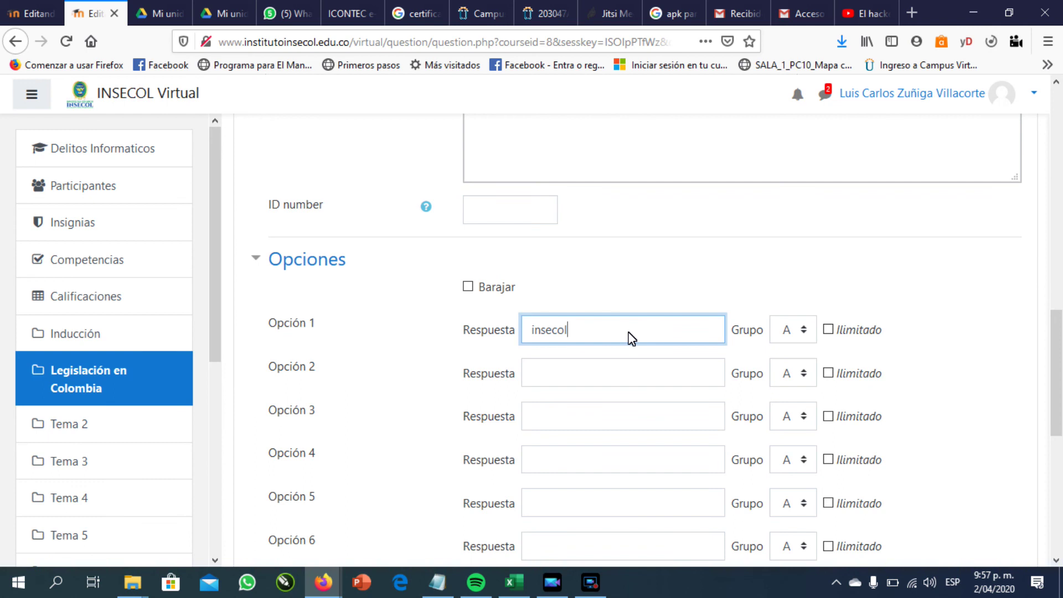
# Extend the Enunciado with the gap marker [[1]] followed by "esta ubicado en"
pyautogui.scroll(7, 629, 337)
pyautogui.scroll(-7, 610, 391)
pyautogui.scroll(7, 582, 363)
pyautogui.scroll(5, 585, 354)
pyautogui.click(556, 261)
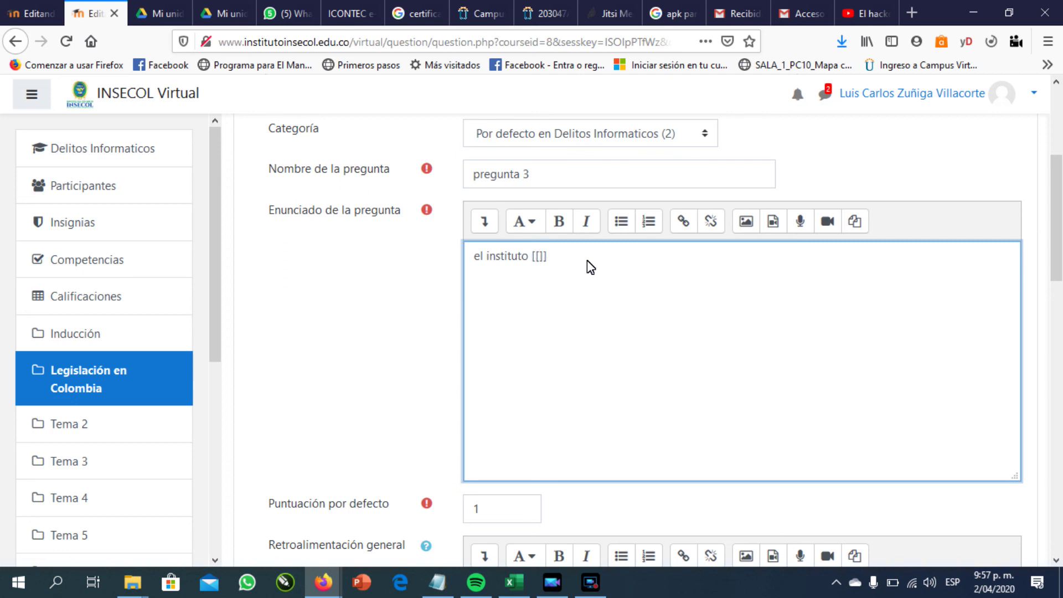
pyautogui.click(540, 257)
pyautogui.scroll(-10, 612, 328)
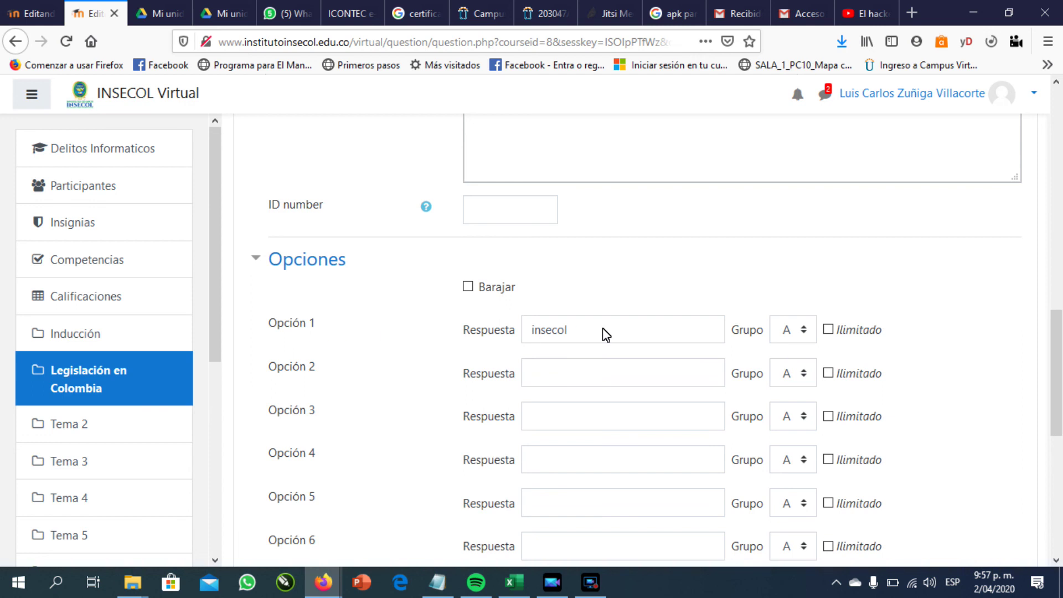
pyautogui.scroll(10, 603, 327)
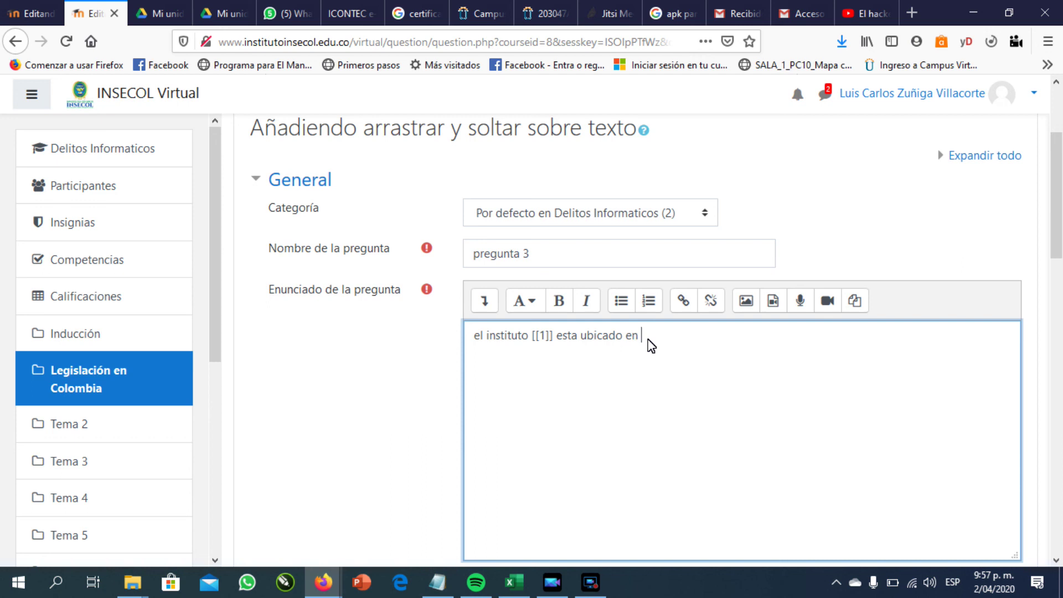
# Enter "ipiales" as the answer for Opción 2 of pregunta 3
pyautogui.scroll(-12, 679, 359)
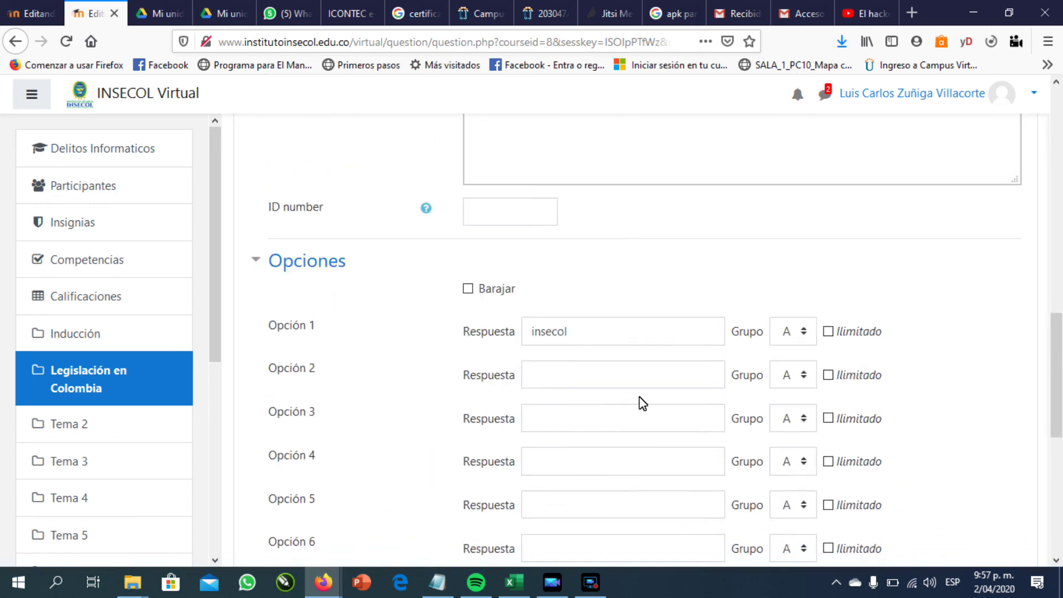
pyautogui.click(593, 320)
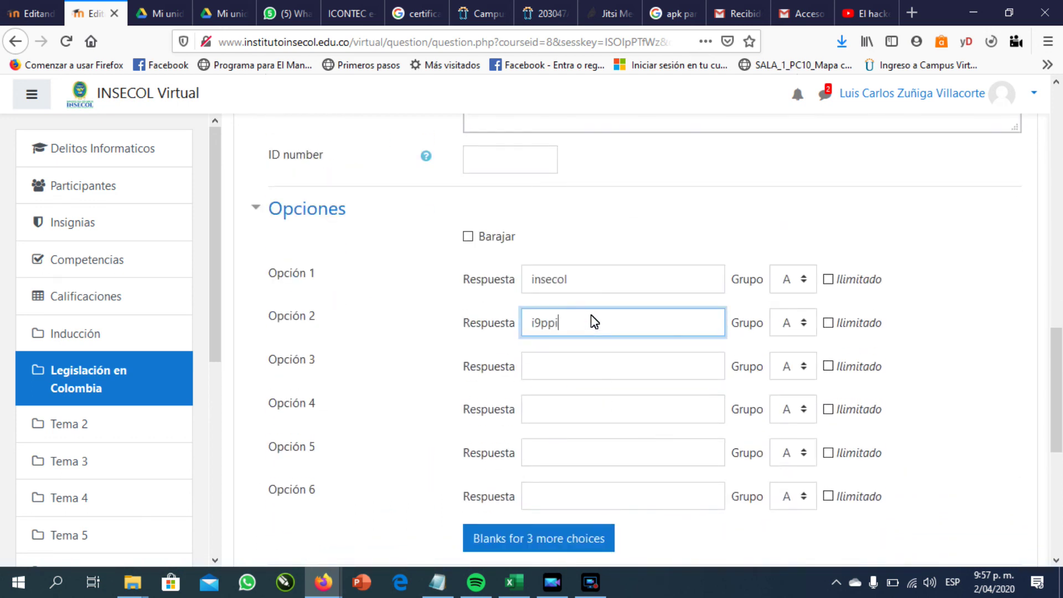
pyautogui.write('ipial')
pyautogui.scroll(-1, 591, 314)
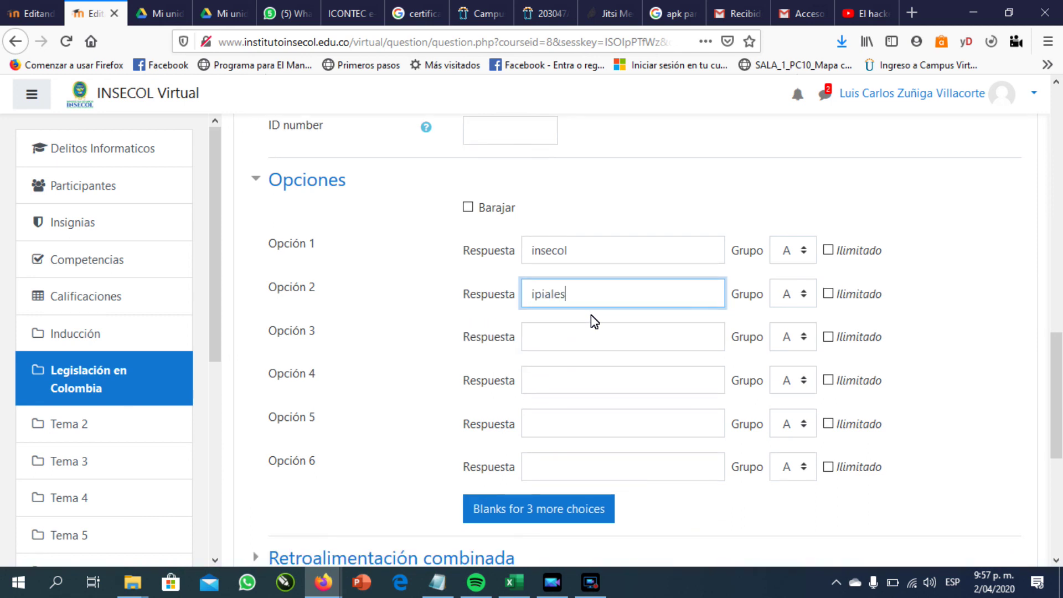
# Complete the Enunciado by adding the gap marker [[2]] after "esta ubicado en"
pyautogui.scroll(12, 591, 314)
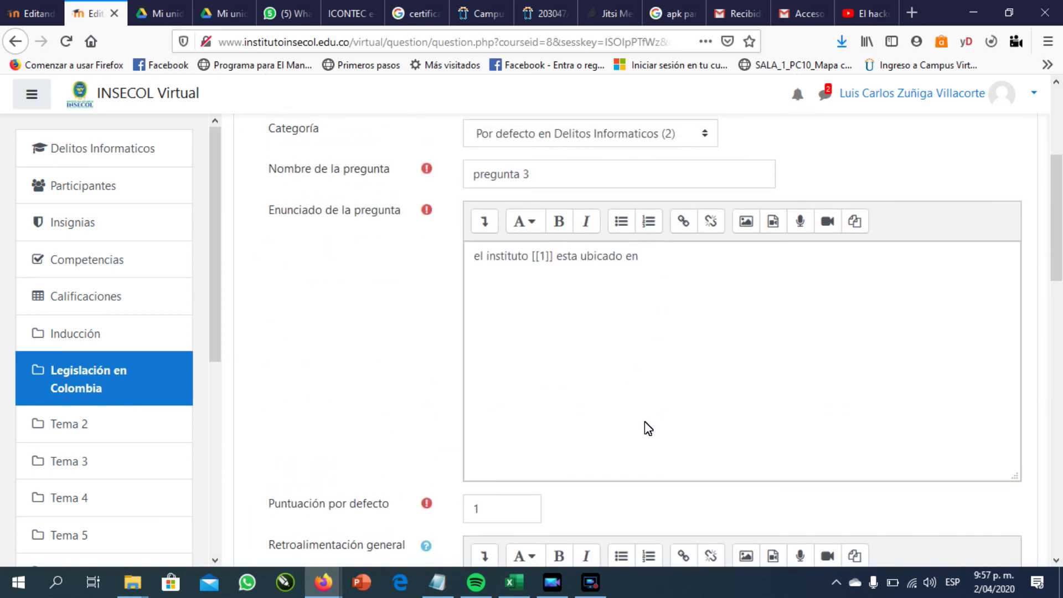
pyautogui.scroll(-10, 646, 427)
pyautogui.scroll(12, 526, 430)
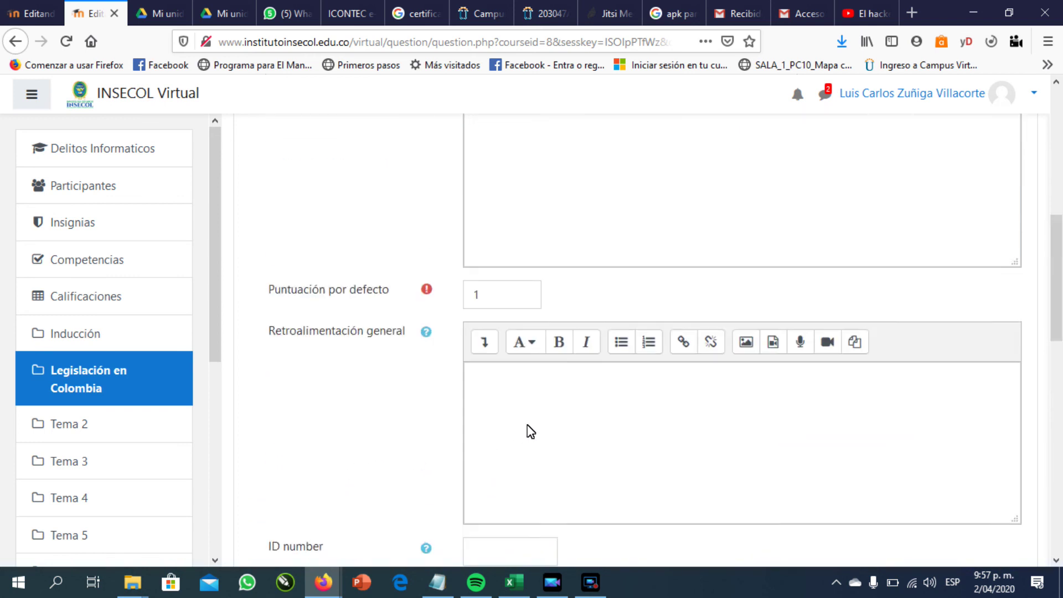
pyautogui.click(695, 496)
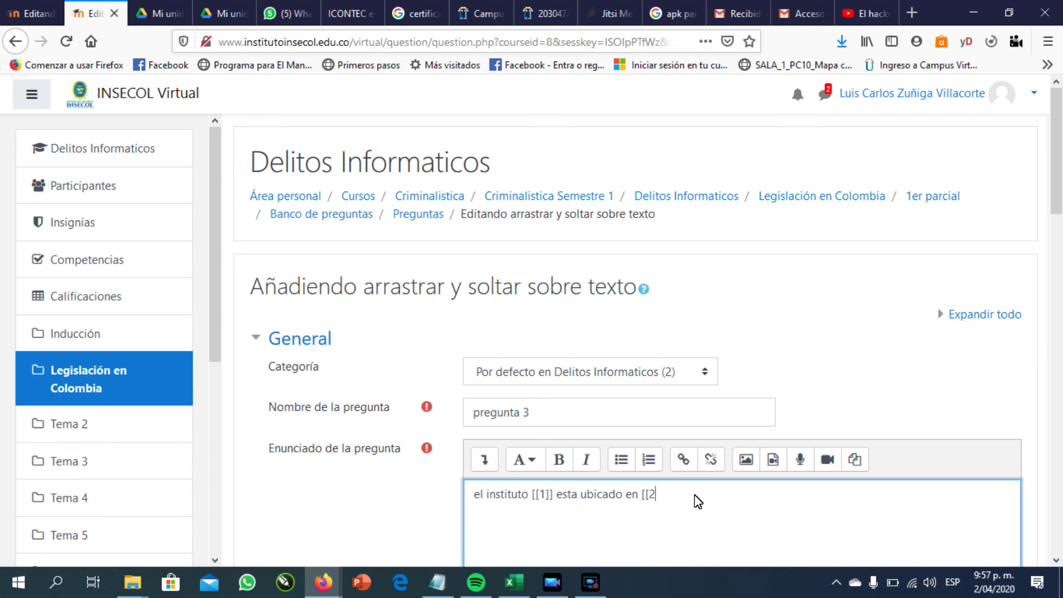
pyautogui.scroll(-5, 697, 500)
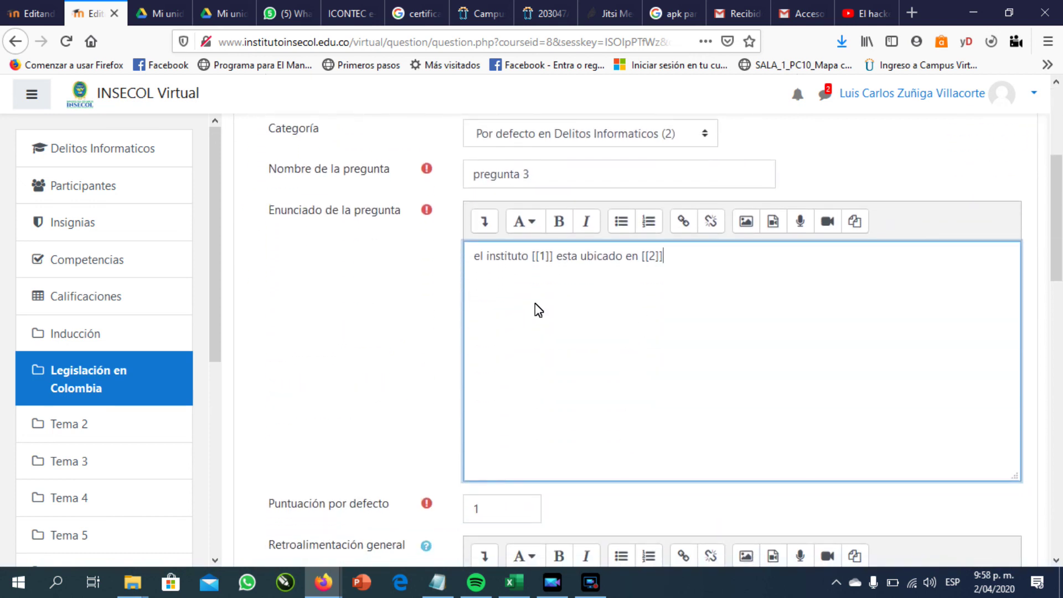
# Compare the gap markers in the Enunciado with the numbered answer options and the example question's preview
pyautogui.scroll(-7, 540, 443)
pyautogui.scroll(1, 540, 443)
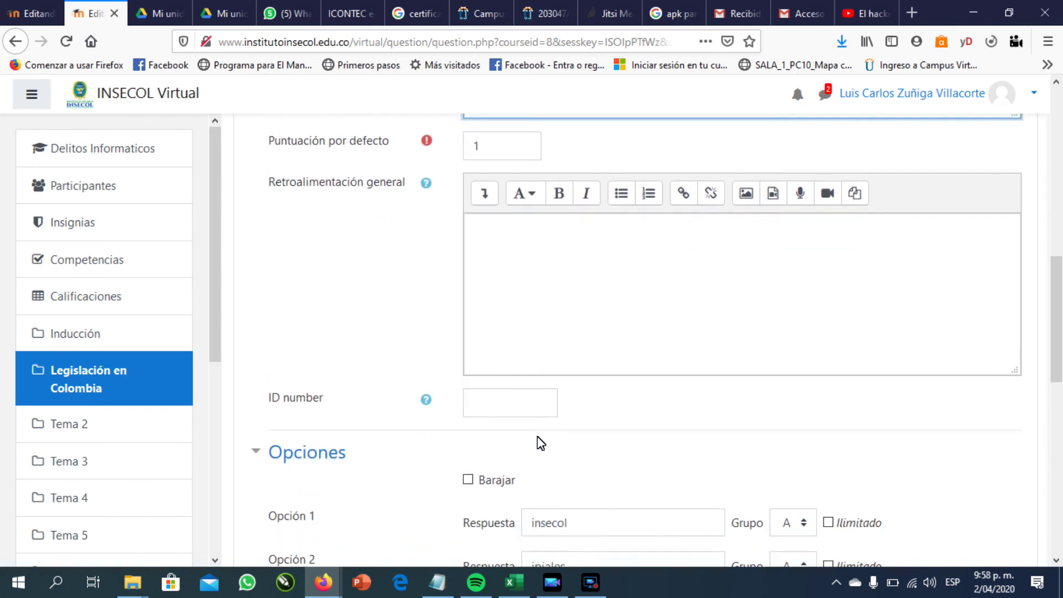
pyautogui.scroll(-2, 641, 419)
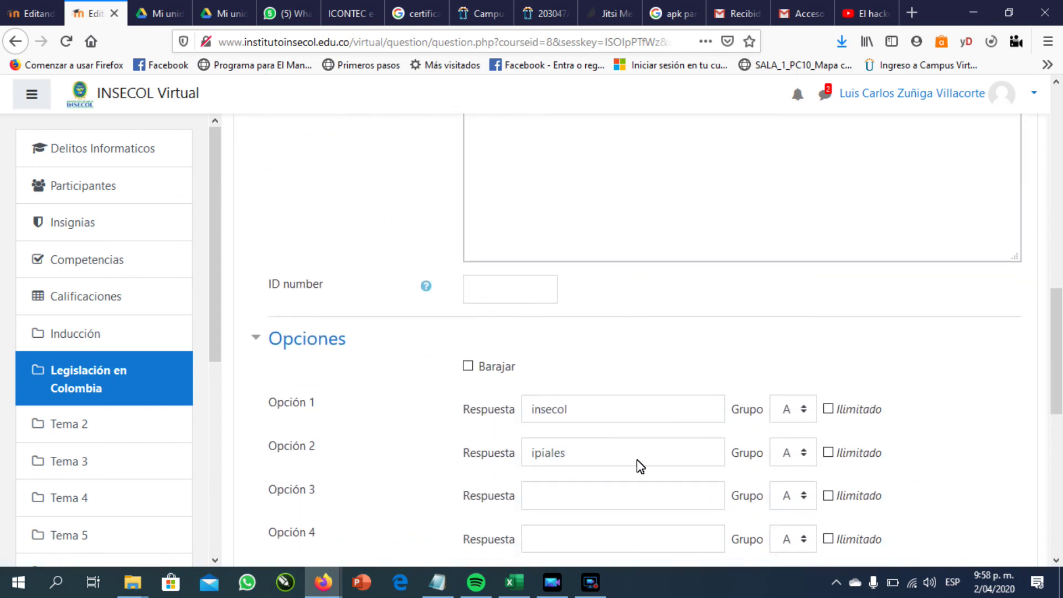
pyautogui.scroll(-2, 582, 456)
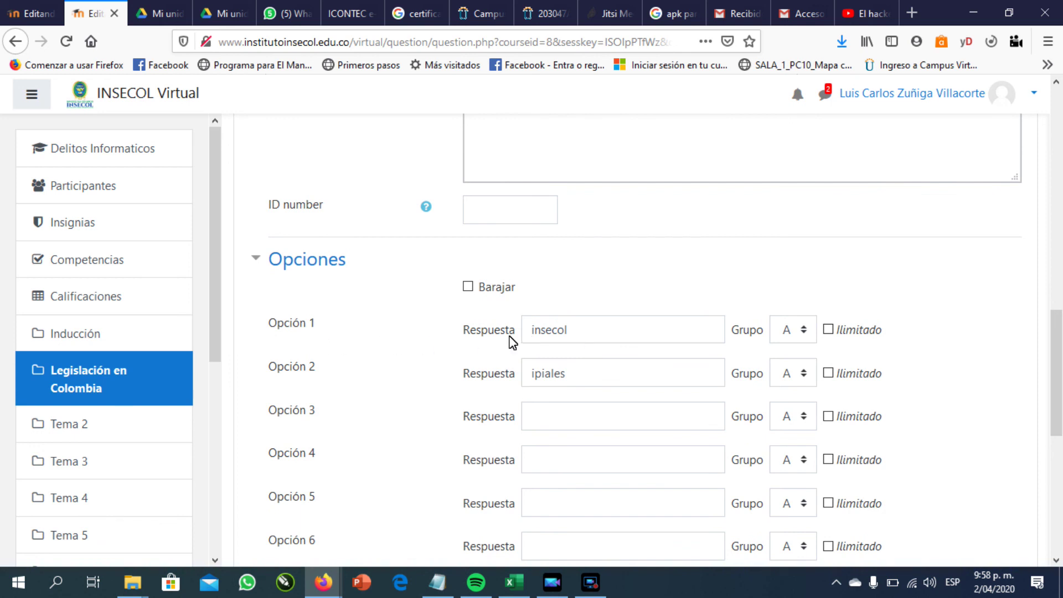
pyautogui.scroll(15, 596, 487)
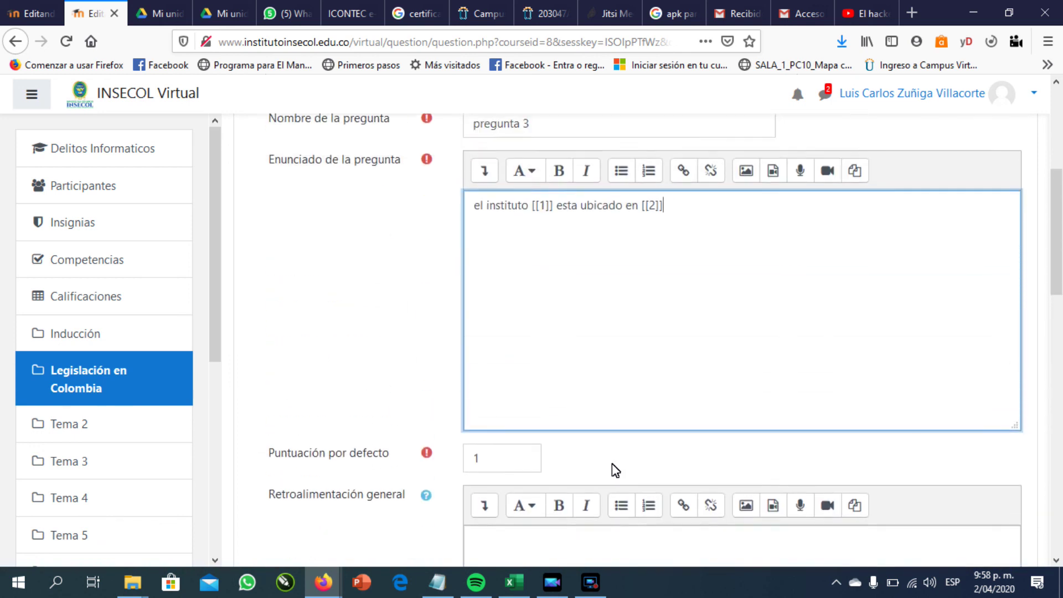
pyautogui.click(543, 416)
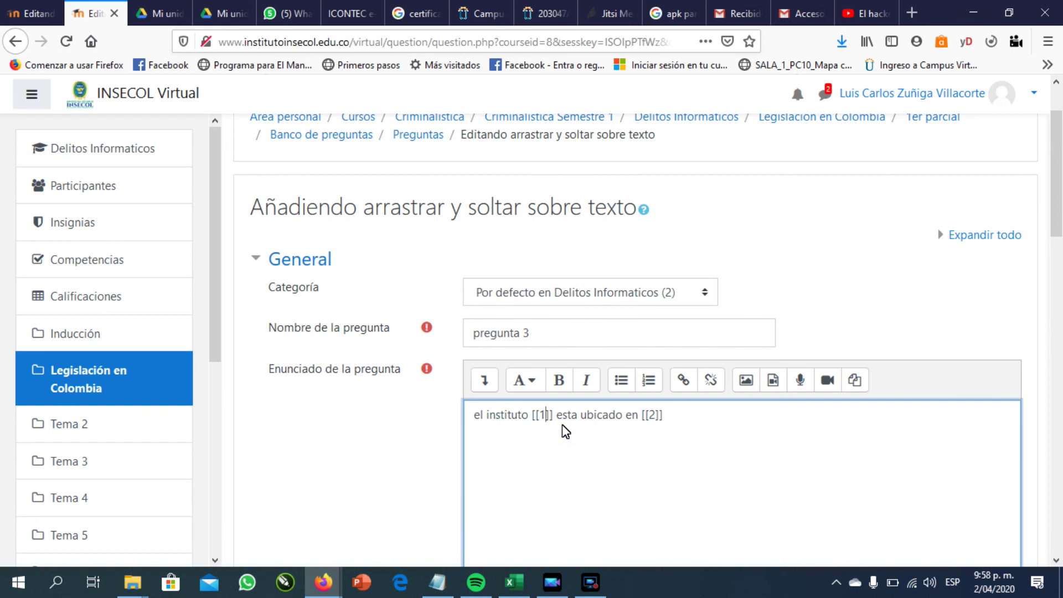
pyautogui.click(541, 416)
pyautogui.scroll(-3, 655, 441)
pyautogui.scroll(-8, 656, 442)
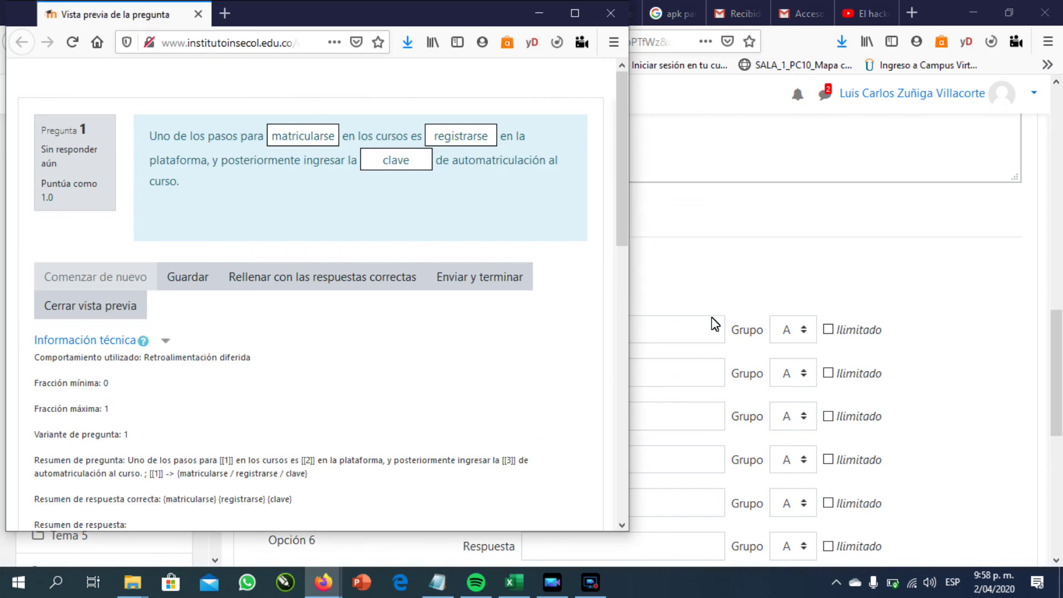
# Return to the pregunta 3 form and save the question to the 1er parcial quiz
pyautogui.click(700, 288)
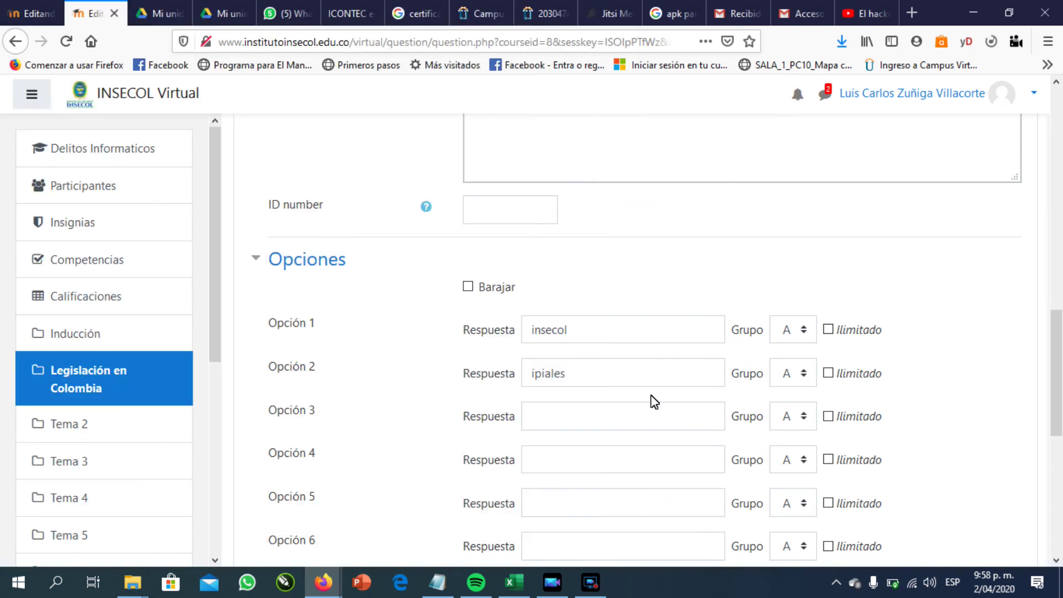
pyautogui.scroll(-8, 655, 402)
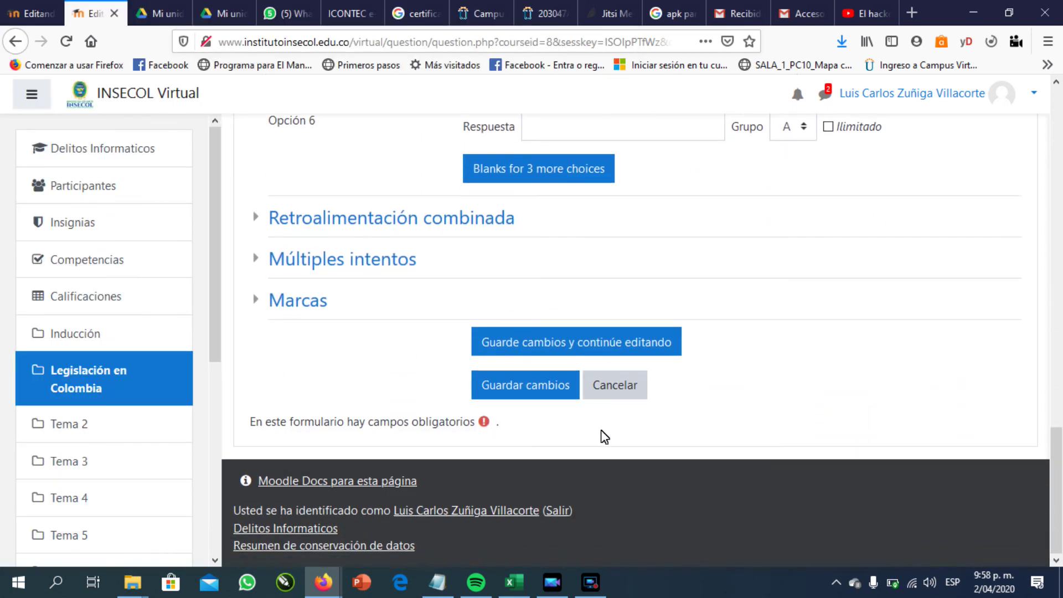
pyautogui.click(520, 387)
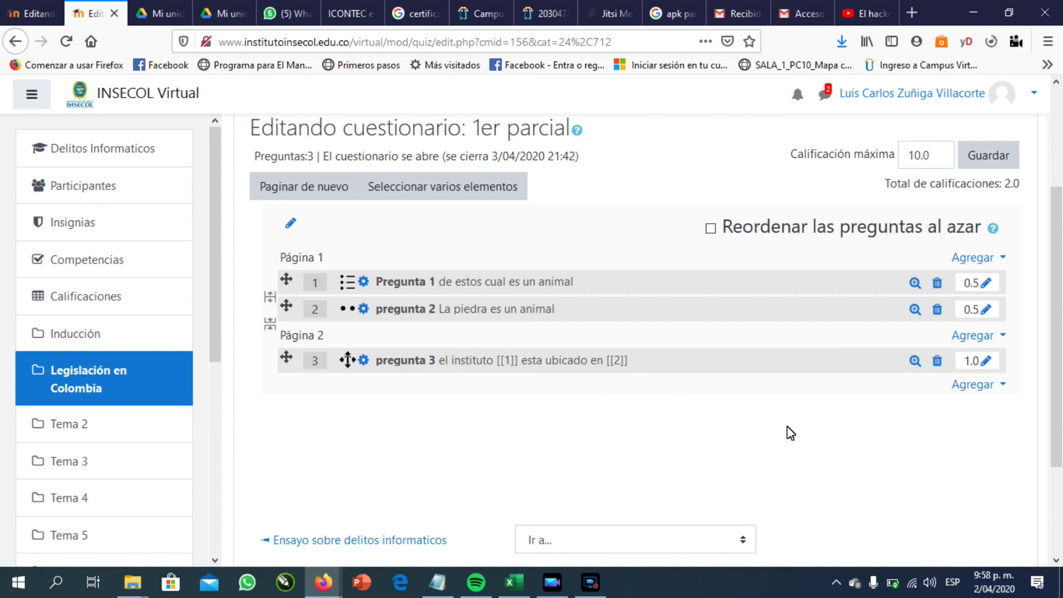
# Preview pregunta 3, fill its gaps with insecol and ipiales, and close the preview
pyautogui.click(915, 361)
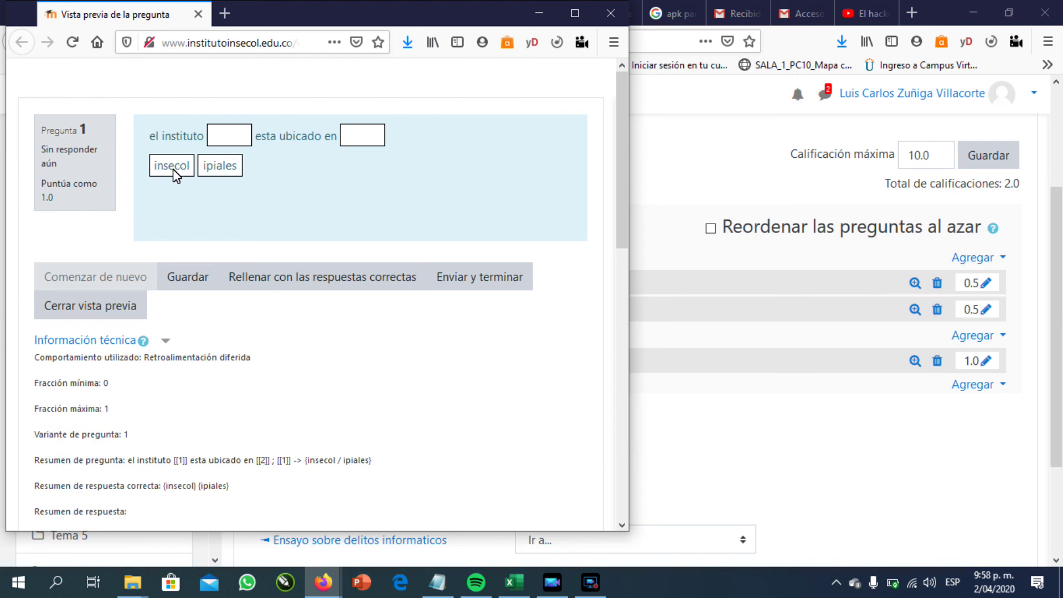
pyautogui.moveTo(173, 169); pyautogui.dragTo(376, 143)
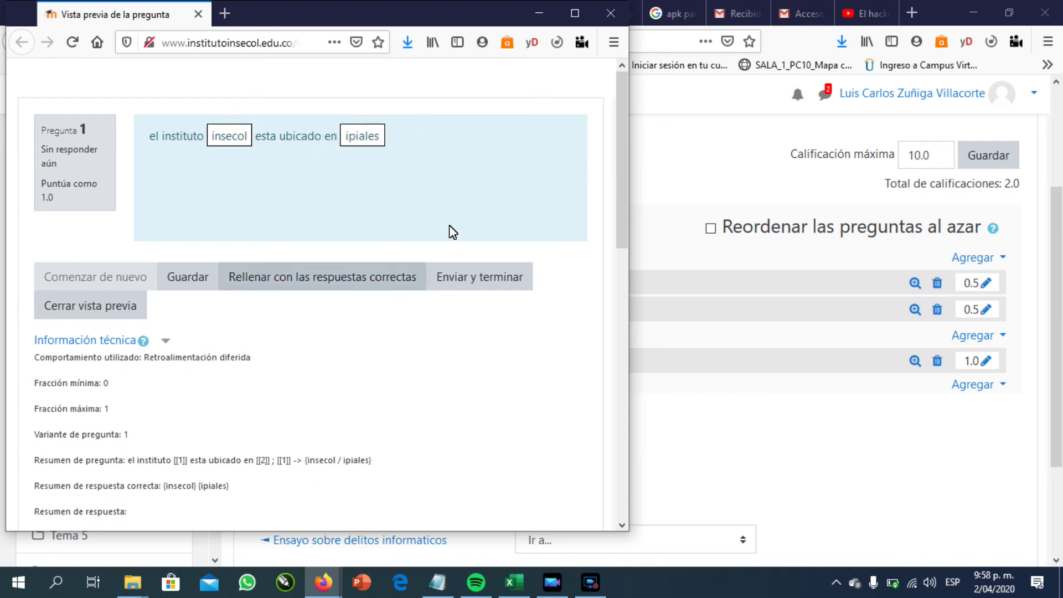
pyautogui.click(611, 14)
pyautogui.scroll(-3, 701, 460)
pyautogui.scroll(3, 701, 459)
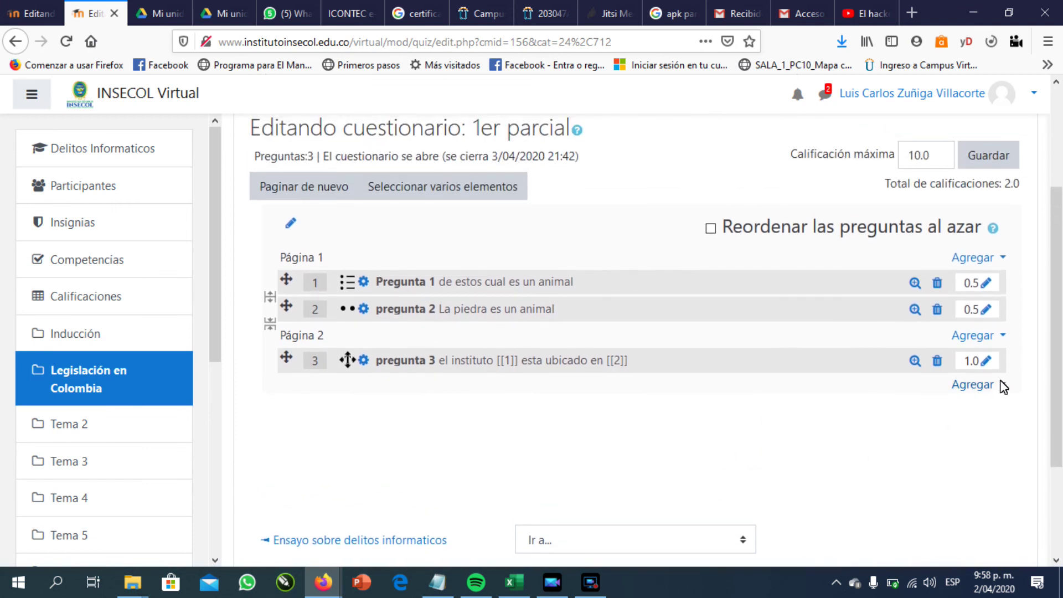
# Examine the question types offered for a new question after pregunta 3, and close the list without choosing one
pyautogui.click(1004, 386)
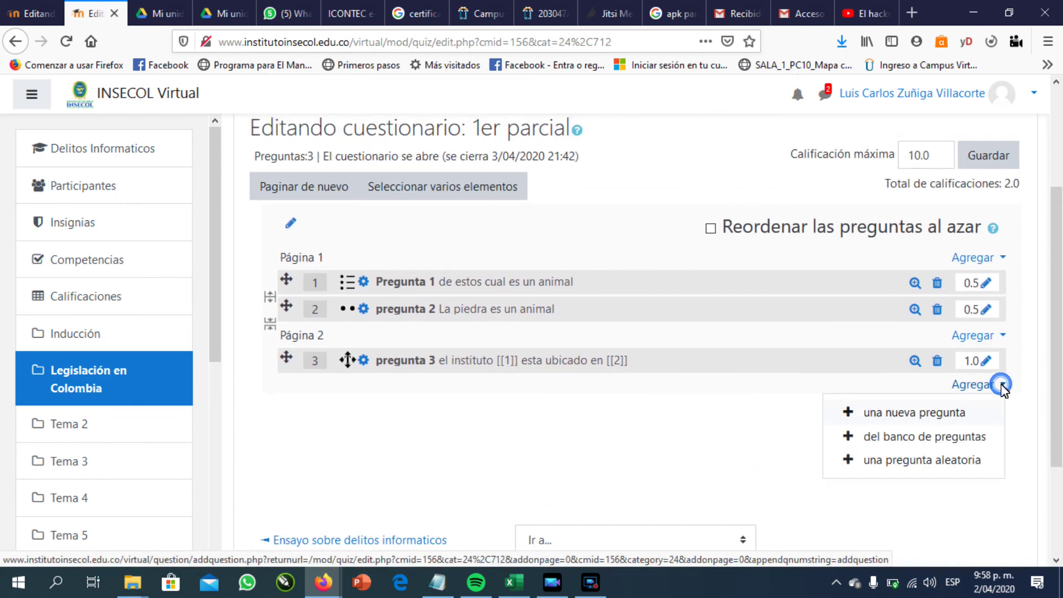
pyautogui.click(931, 409)
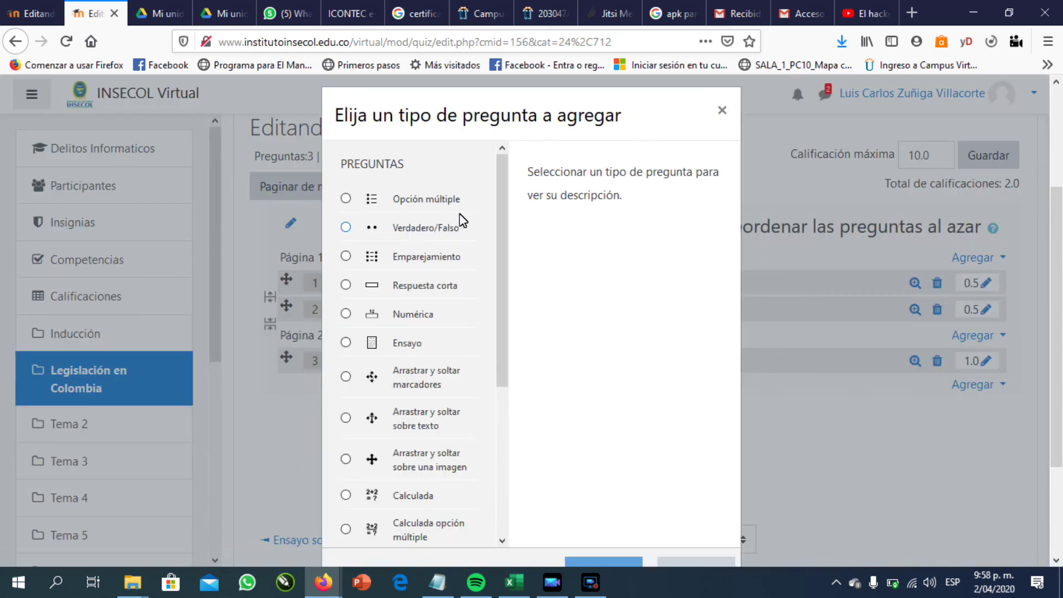
pyautogui.moveTo(497, 247); pyautogui.dragTo(500, 303)
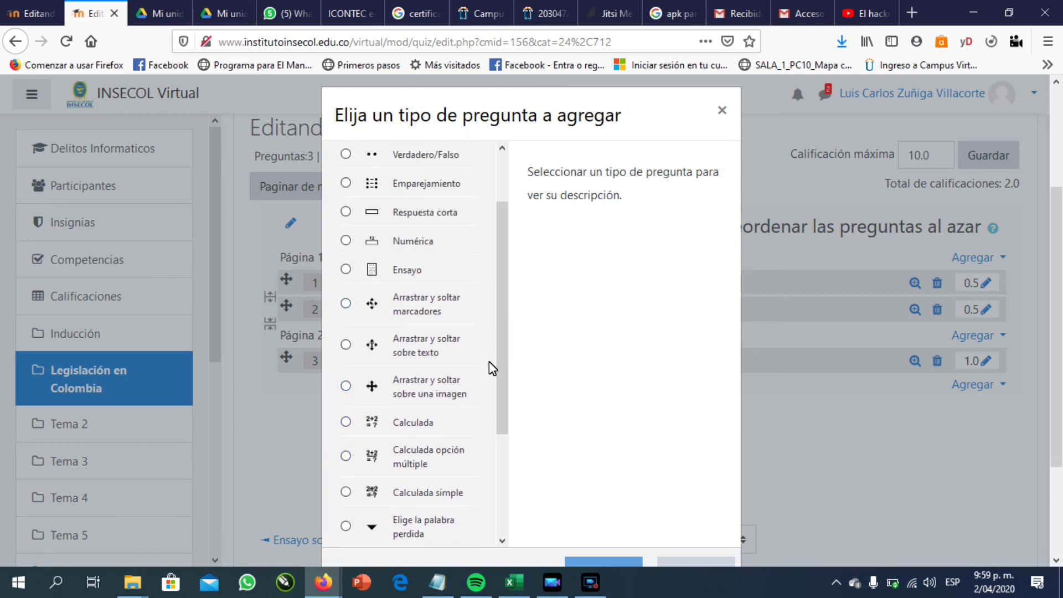
pyautogui.moveTo(506, 367); pyautogui.dragTo(500, 394)
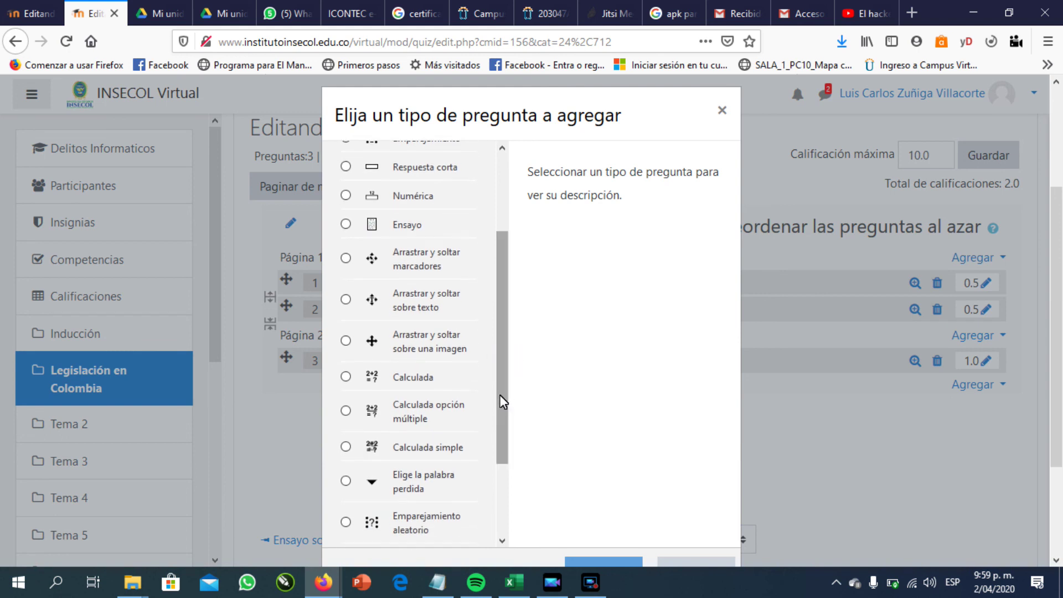
pyautogui.moveTo(504, 401); pyautogui.dragTo(506, 463)
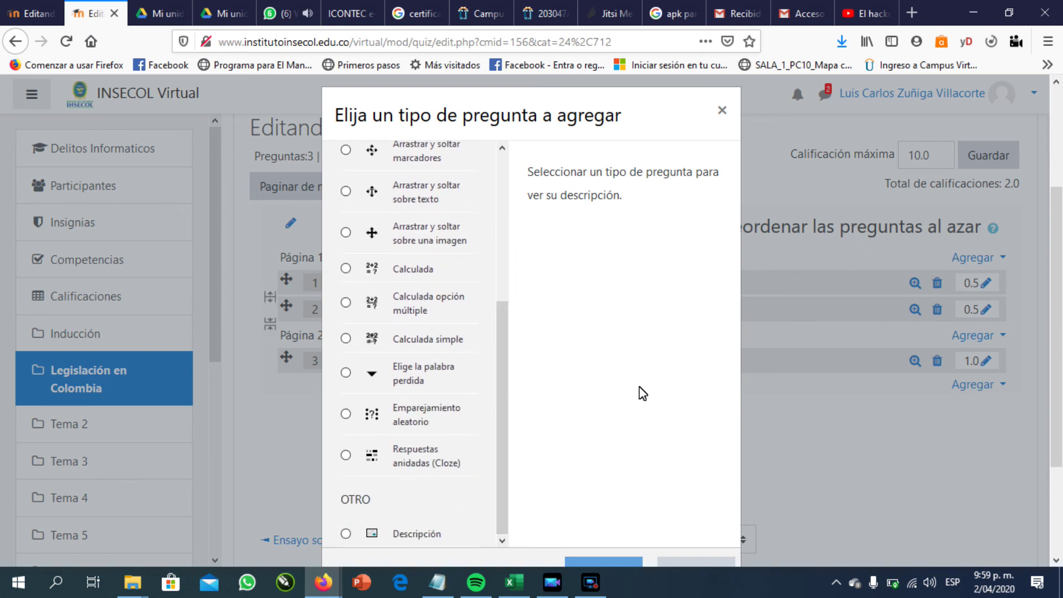
pyautogui.scroll(-3, 641, 394)
pyautogui.scroll(5, 713, 280)
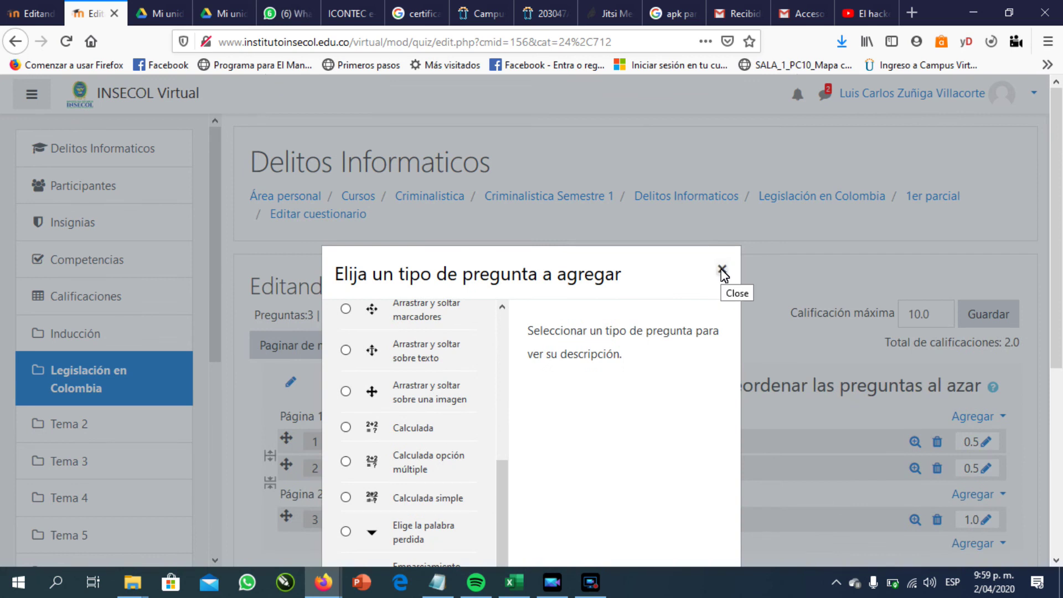
pyautogui.click(722, 272)
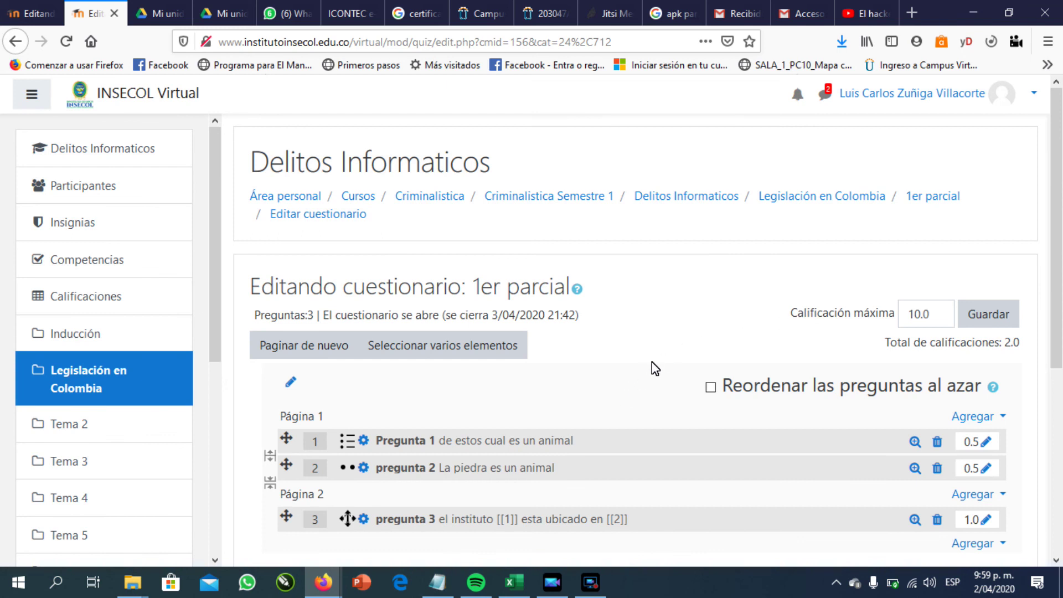